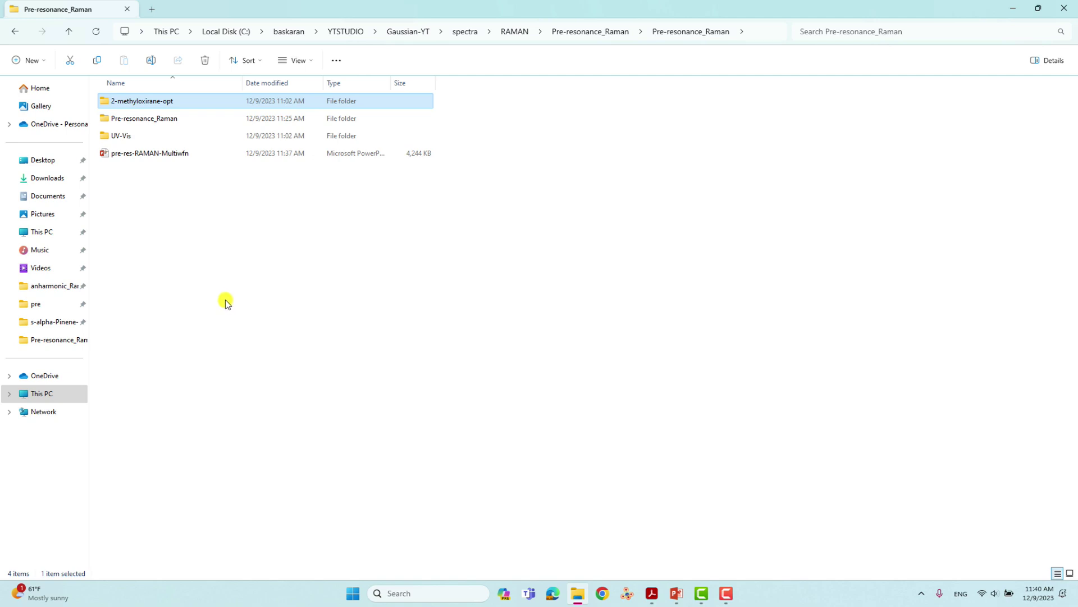
# - Open the s-methyl-oxirane-1 GJF file from the 2-methyloxirane-opt folder in Notepad++ and close the other open file
pyautogui.doubleClick(145, 103)
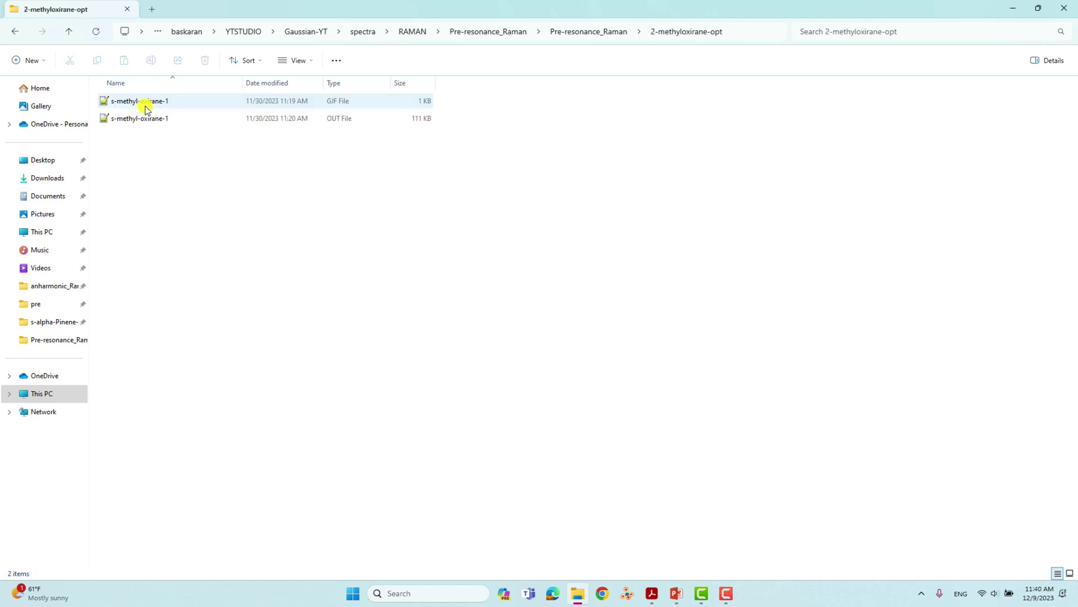
pyautogui.click(147, 107)
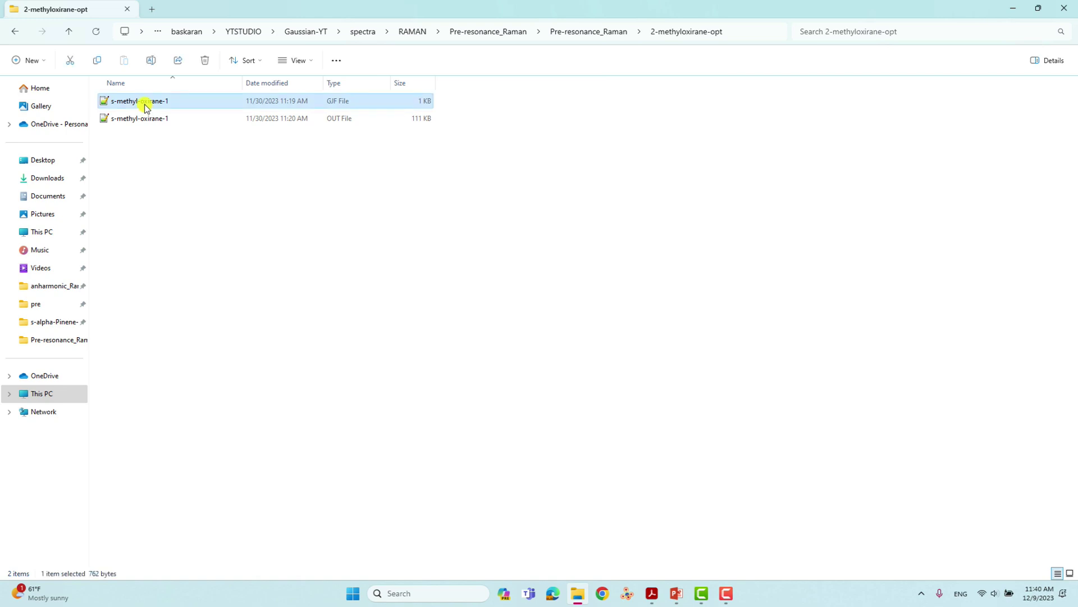
pyautogui.rightClick(146, 106)
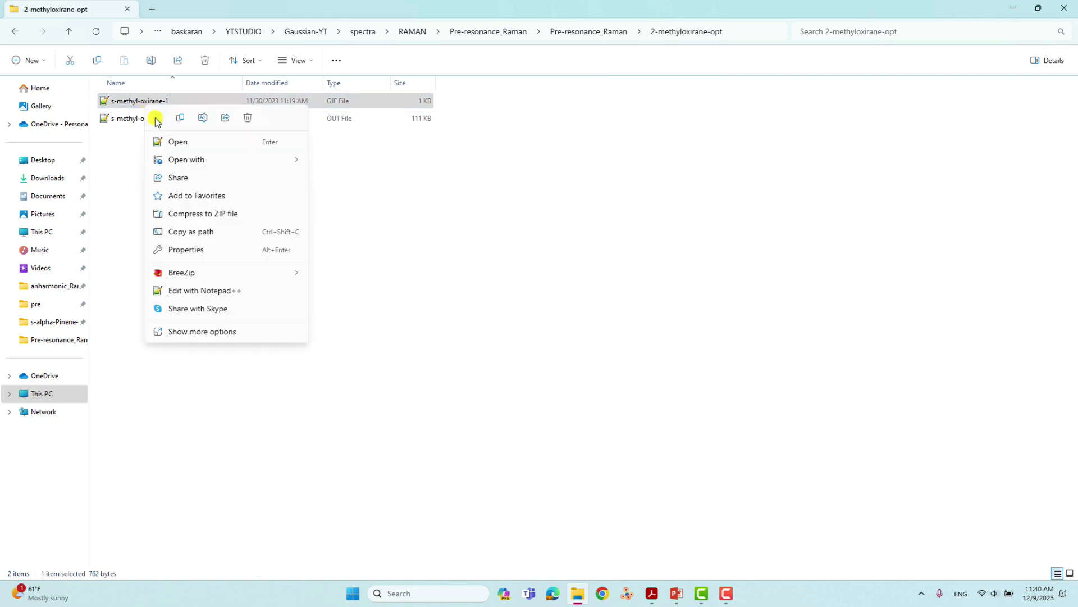
pyautogui.click(175, 144)
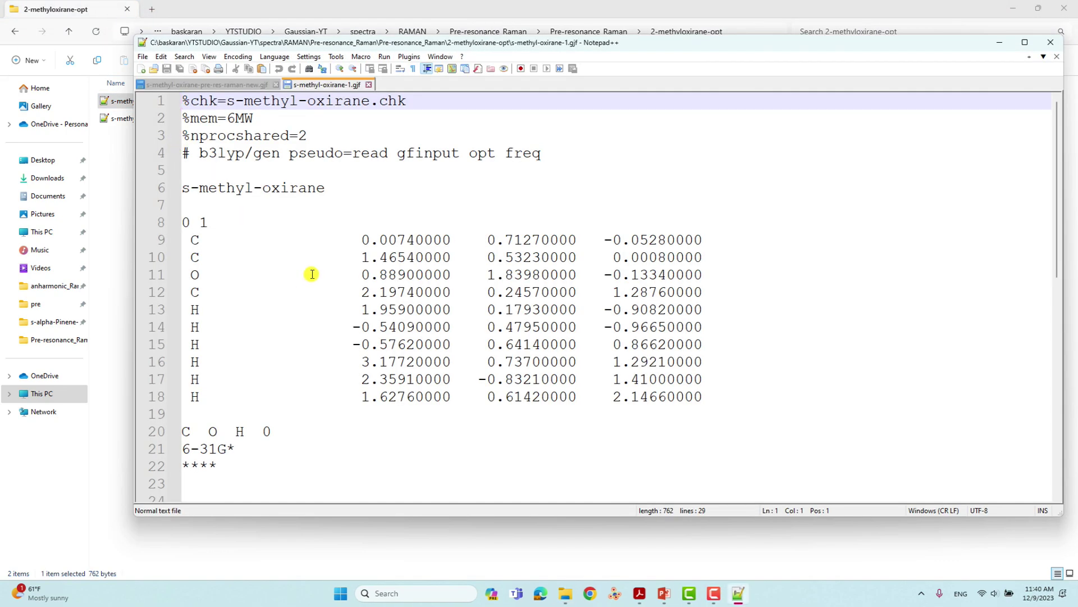
pyautogui.click(274, 85)
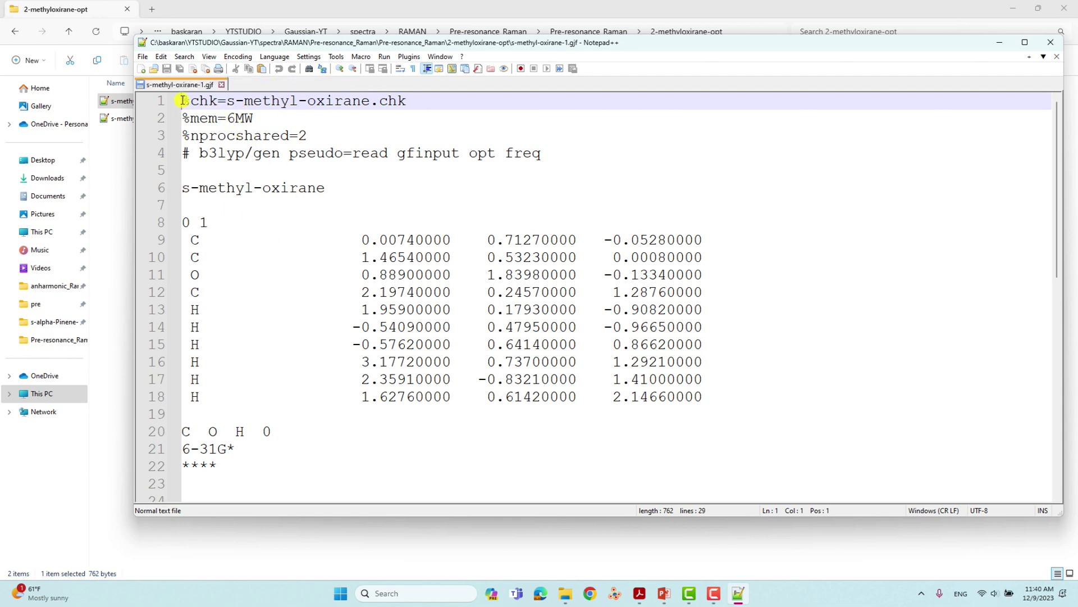
# - Examine the checkpoint file name, memory and shared-processor lines at the start of the Gaussian input file
pyautogui.moveTo(183, 100); pyautogui.dragTo(368, 100)
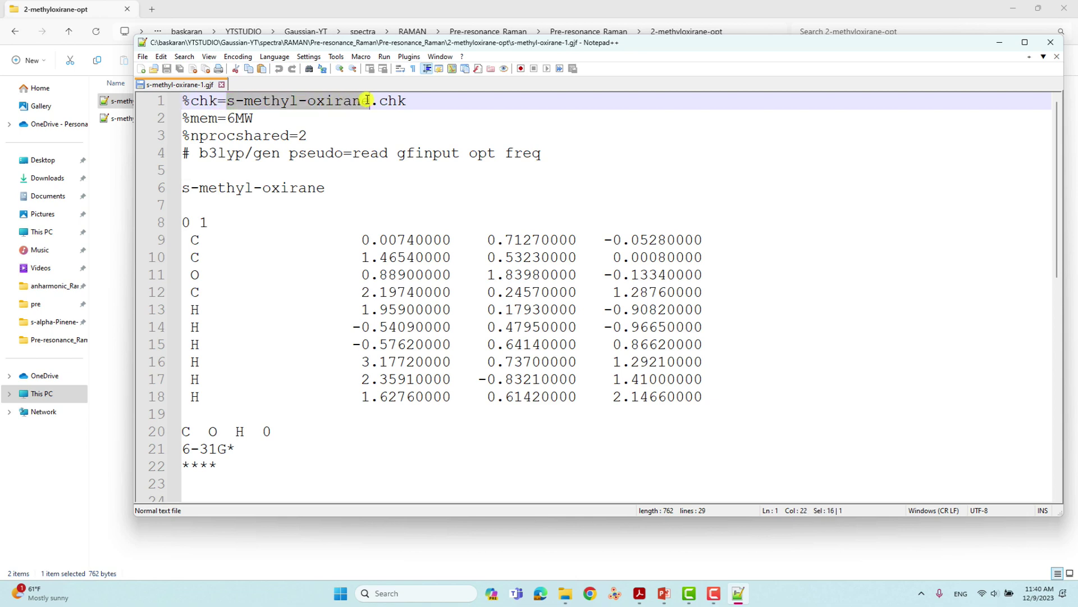
pyautogui.click(380, 101)
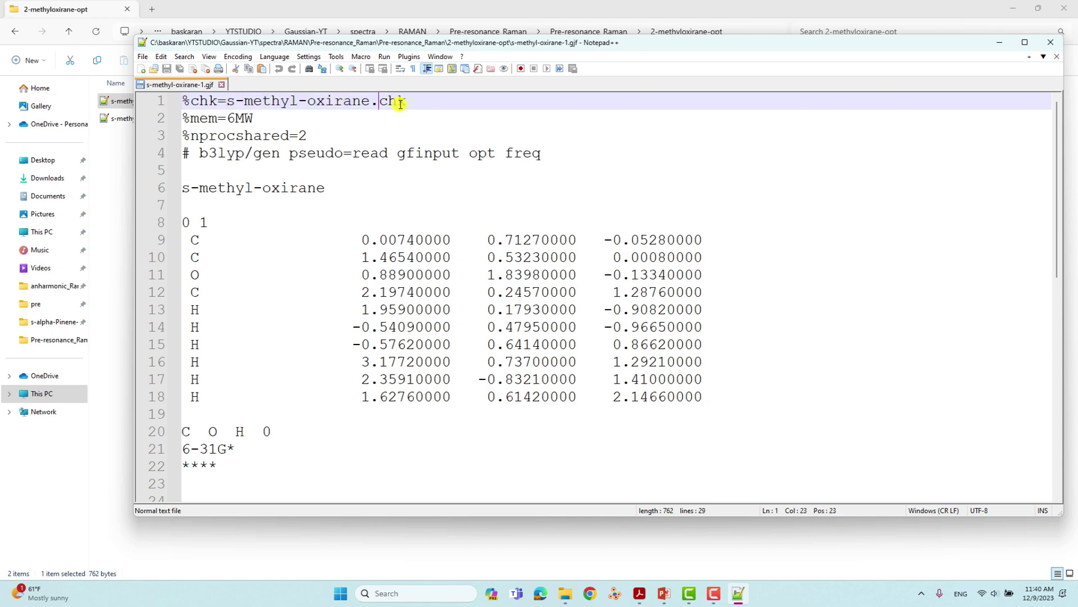
pyautogui.moveTo(184, 119); pyautogui.dragTo(185, 131)
pyautogui.click(185, 121)
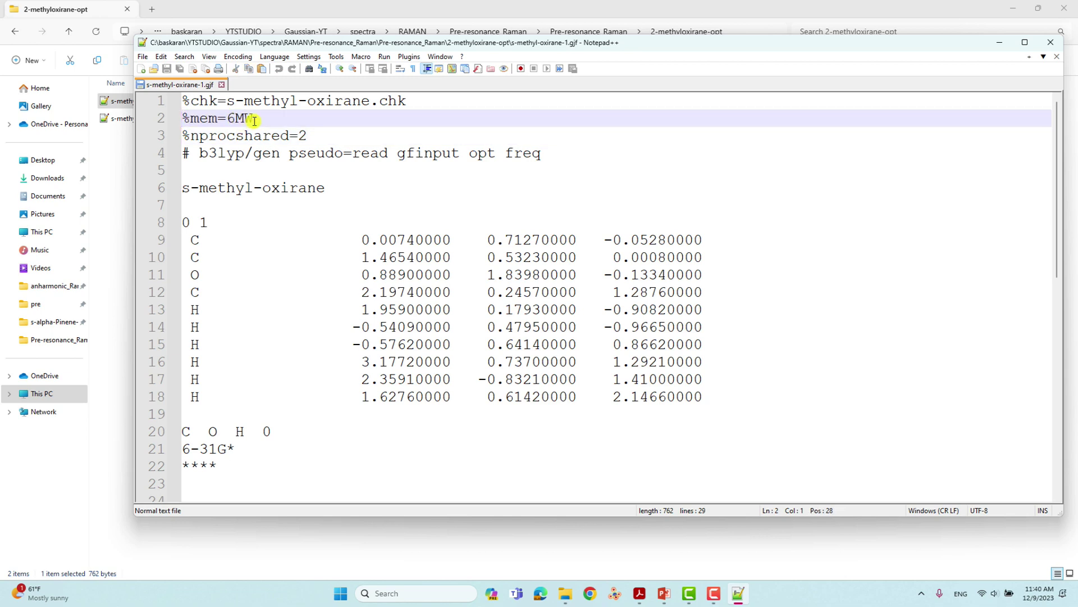
pyautogui.moveTo(183, 136)
pyautogui.mouseDown()
pyautogui.moveTo(308, 137)
pyautogui.moveTo(183, 119)
pyautogui.mouseUp()
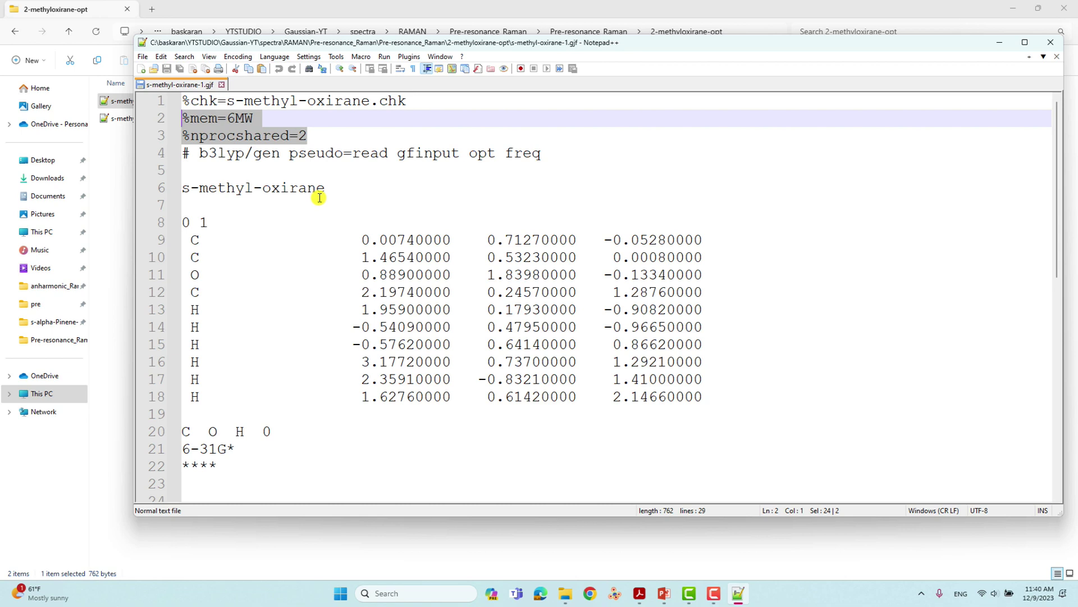
# - Examine the route line's method and its opt and freq keywords, including the blank line that follows
pyautogui.click(186, 152)
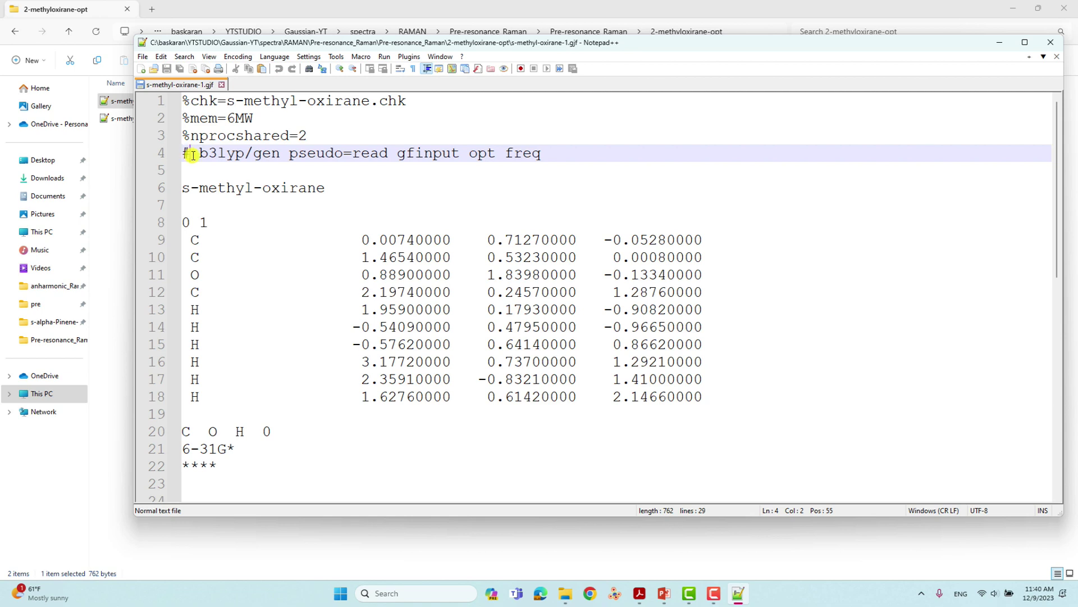
pyautogui.moveTo(199, 154); pyautogui.dragTo(241, 155)
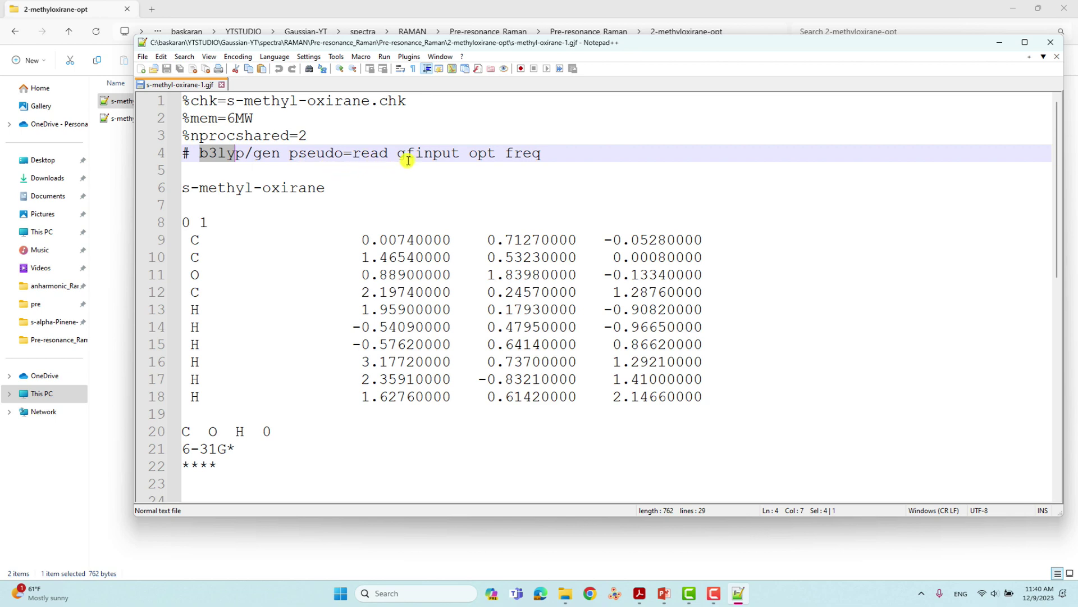
pyautogui.moveTo(469, 154); pyautogui.dragTo(497, 152)
pyautogui.moveTo(505, 152); pyautogui.dragTo(548, 152)
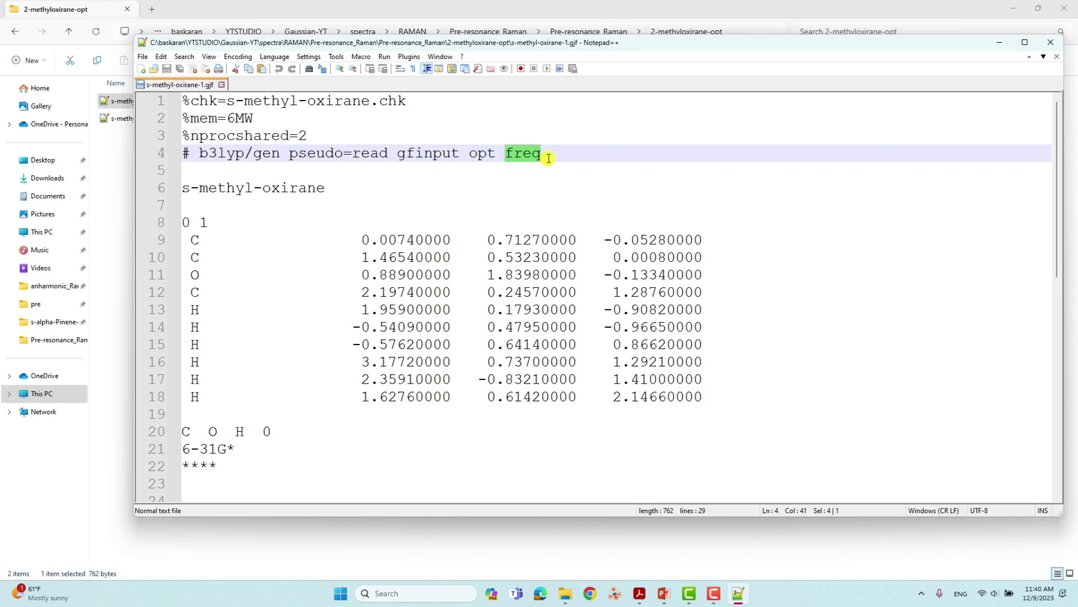
pyautogui.click(474, 152)
pyautogui.hotkey('shift', 'End')
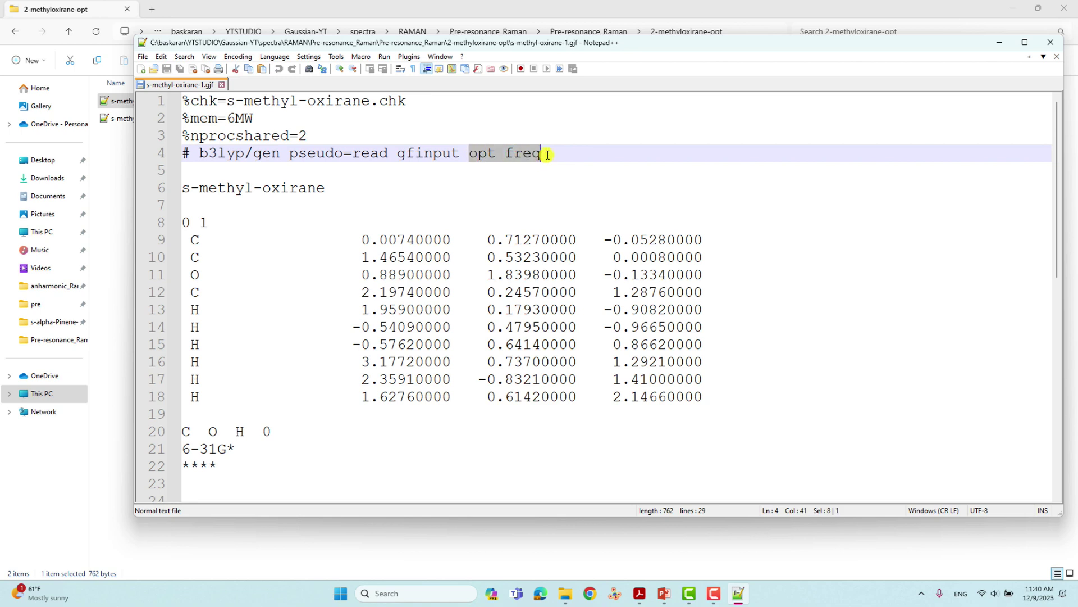
pyautogui.click(482, 158)
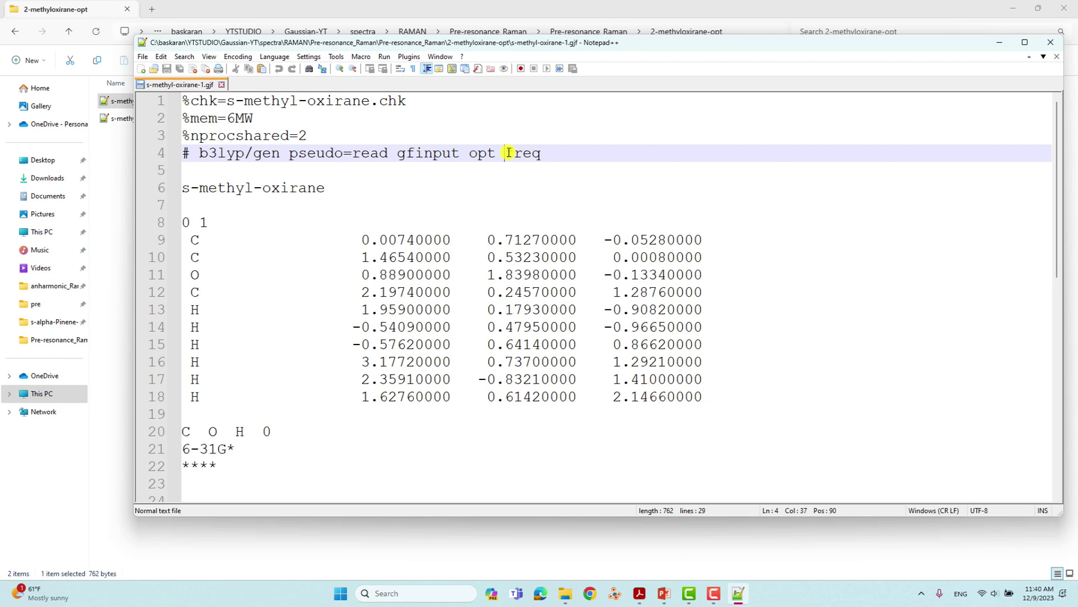
pyautogui.click(215, 168)
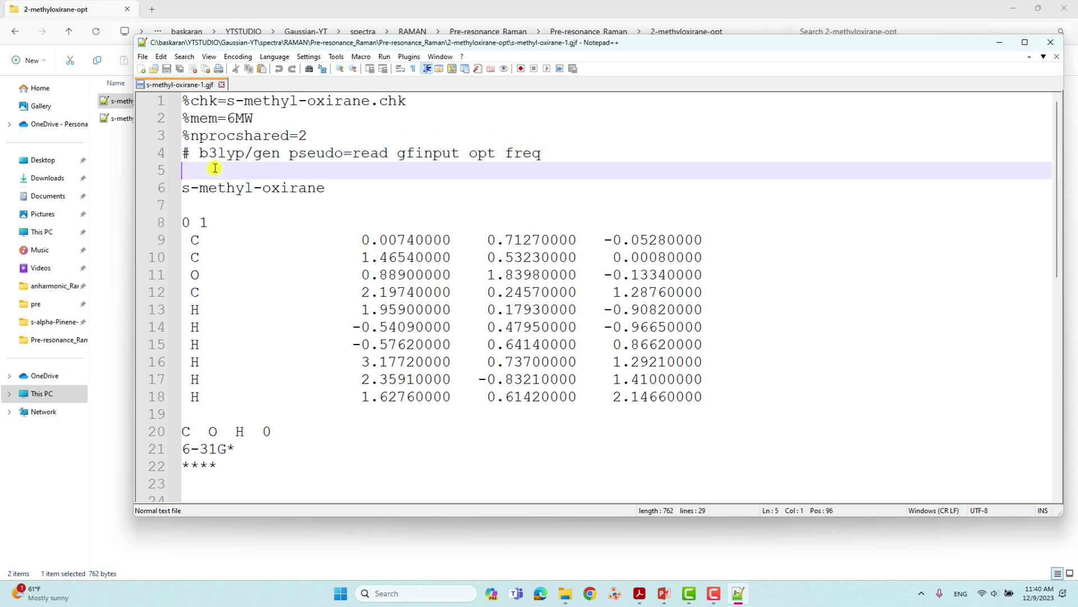
# - Review the title line, the charge and multiplicity values, and the block of atomic coordinates
pyautogui.click(186, 190)
pyautogui.click(325, 189)
pyautogui.moveTo(325, 189); pyautogui.dragTo(179, 189)
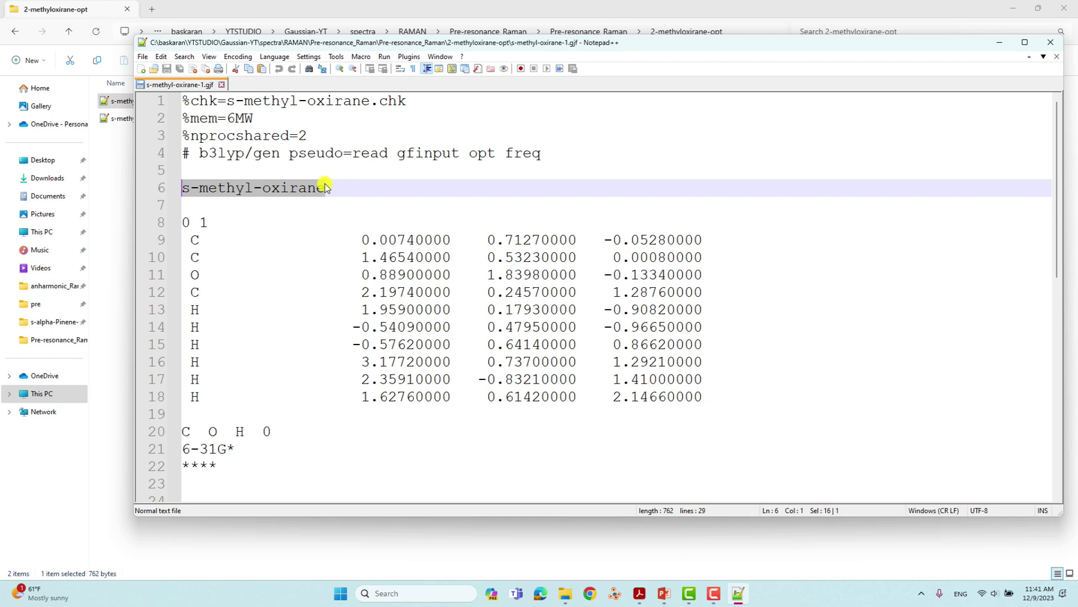
pyautogui.click(205, 205)
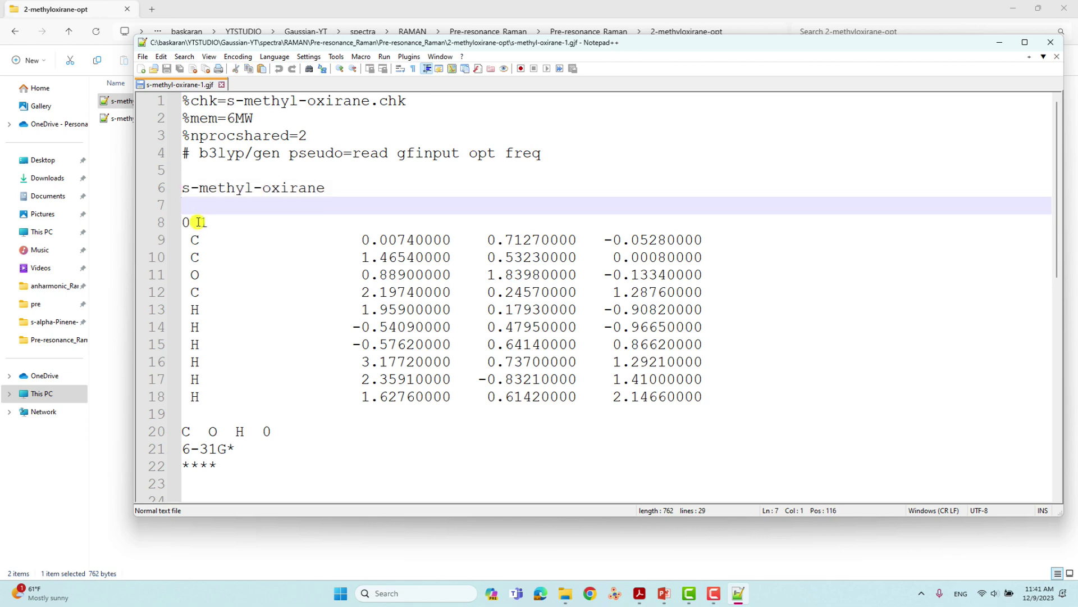
pyautogui.doubleClick(186, 222)
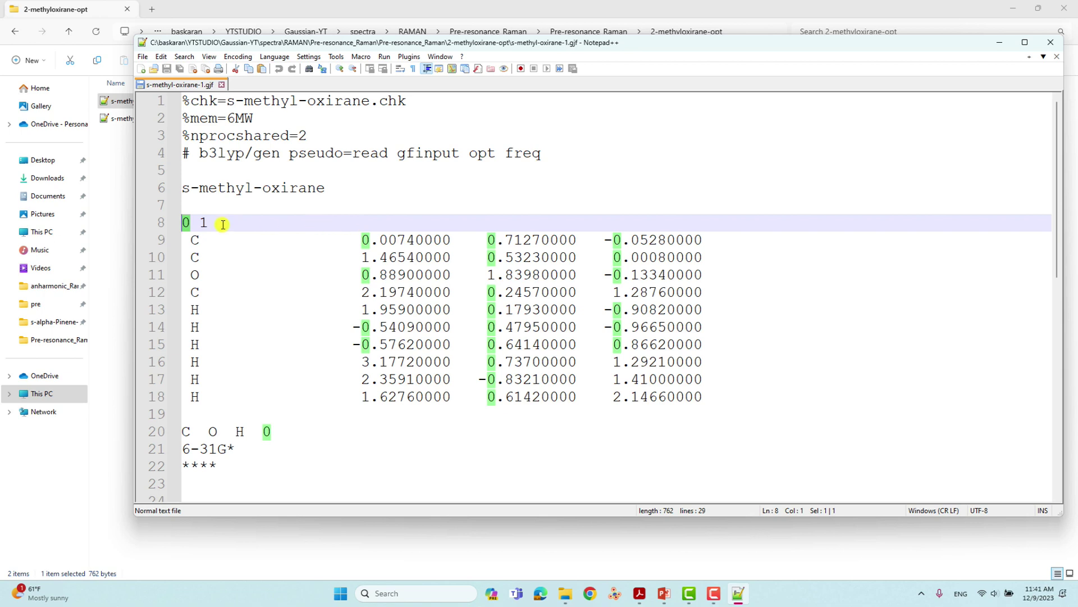
pyautogui.doubleClick(204, 223)
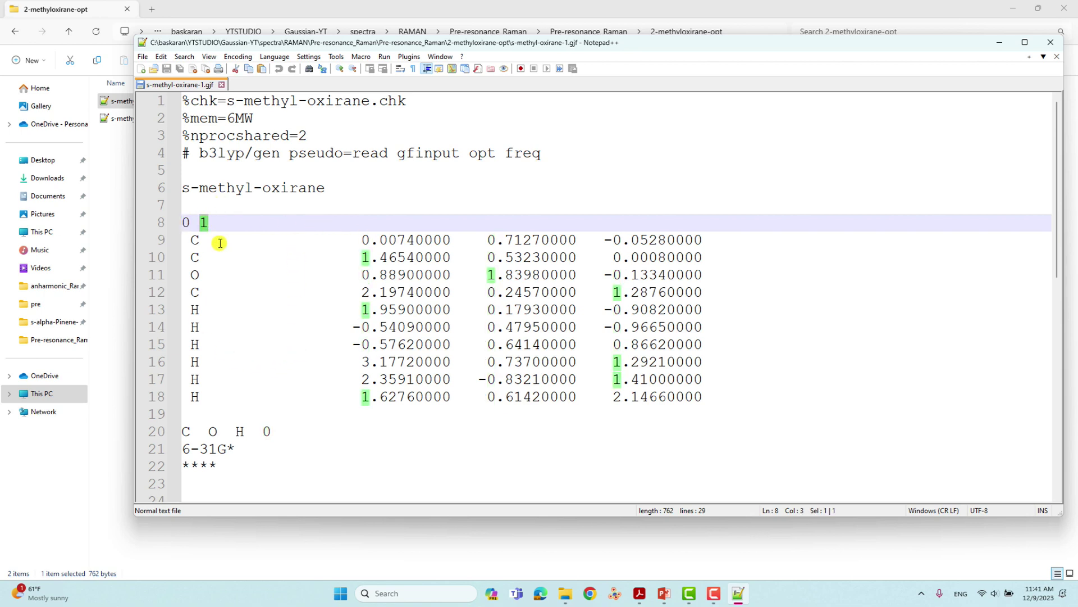
pyautogui.moveTo(183, 239); pyautogui.dragTo(824, 398)
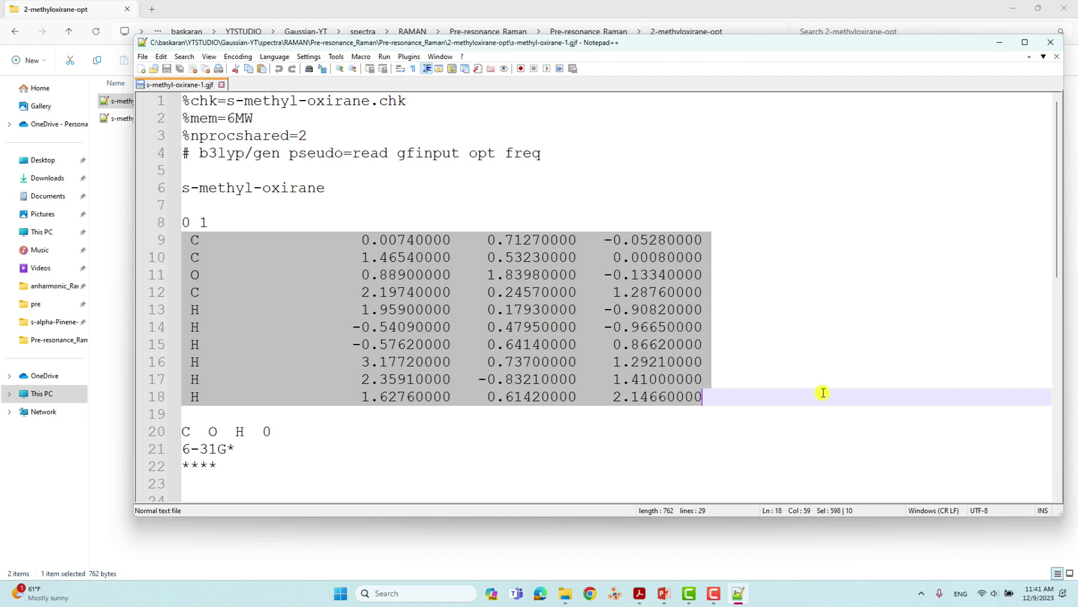
pyautogui.click(191, 419)
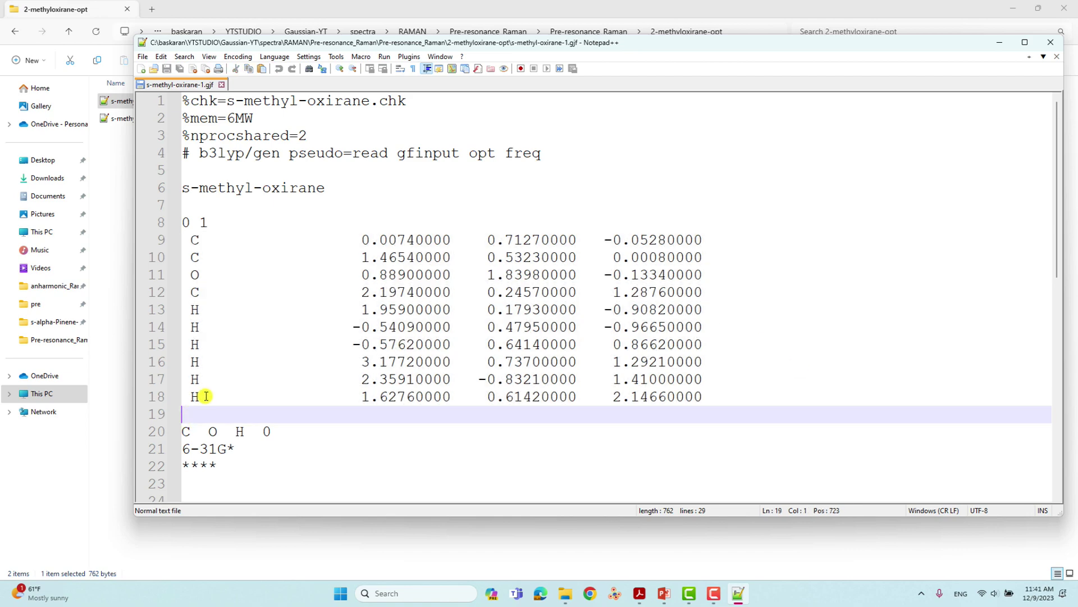
# - Review the basis set section after the coordinates, covering the element list, the basis set name and the closing asterisks
pyautogui.scroll(-2, 206, 396)
pyautogui.click(184, 327)
pyautogui.moveTo(184, 327); pyautogui.dragTo(258, 326)
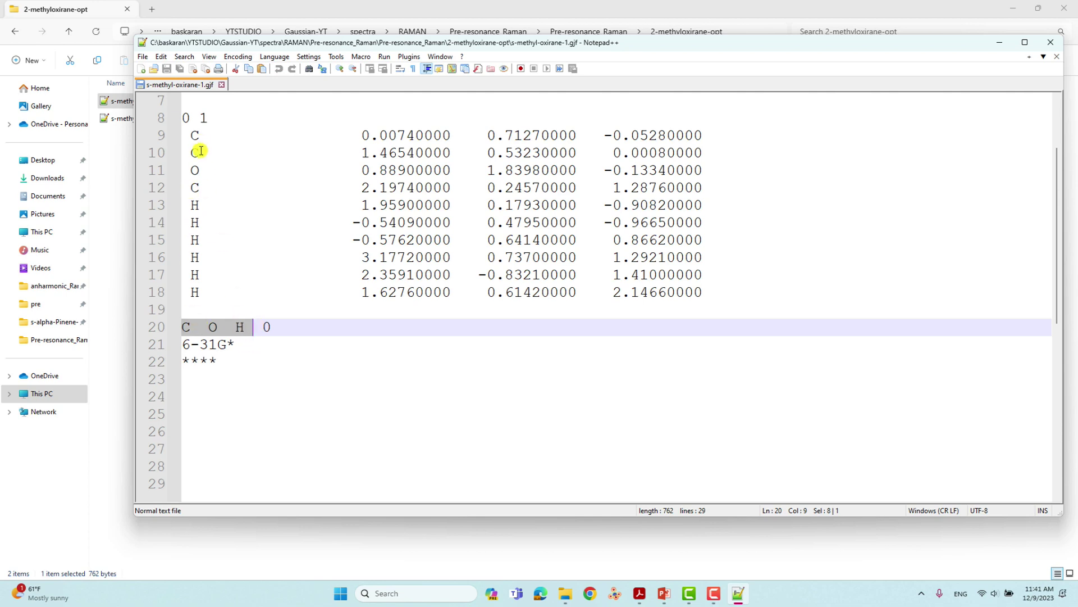
pyautogui.click(245, 328)
pyautogui.moveTo(246, 328); pyautogui.dragTo(145, 331)
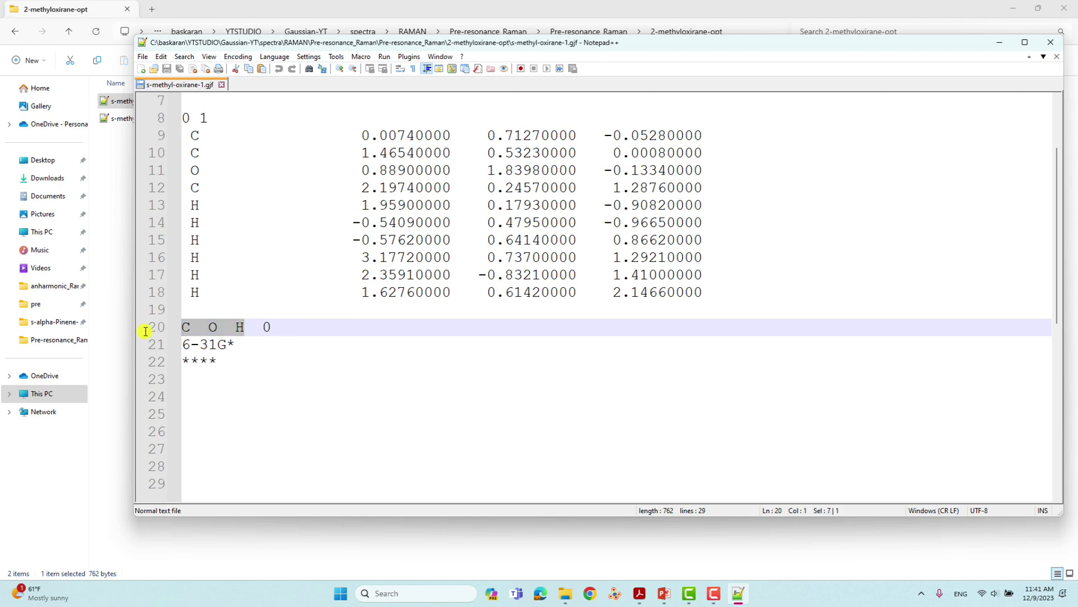
pyautogui.doubleClick(267, 328)
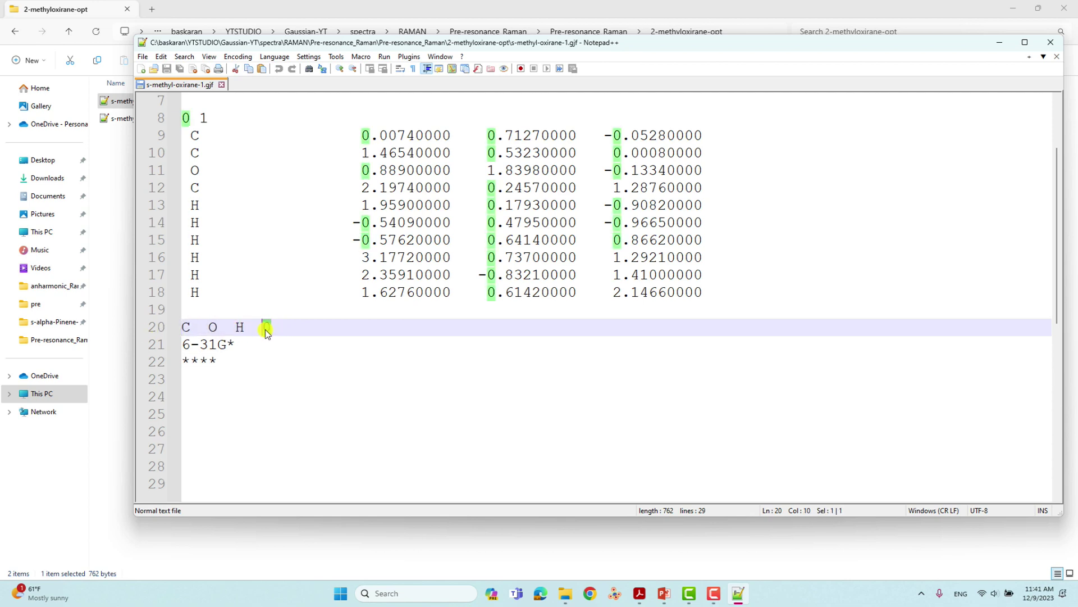
pyautogui.moveTo(237, 344); pyautogui.dragTo(163, 341)
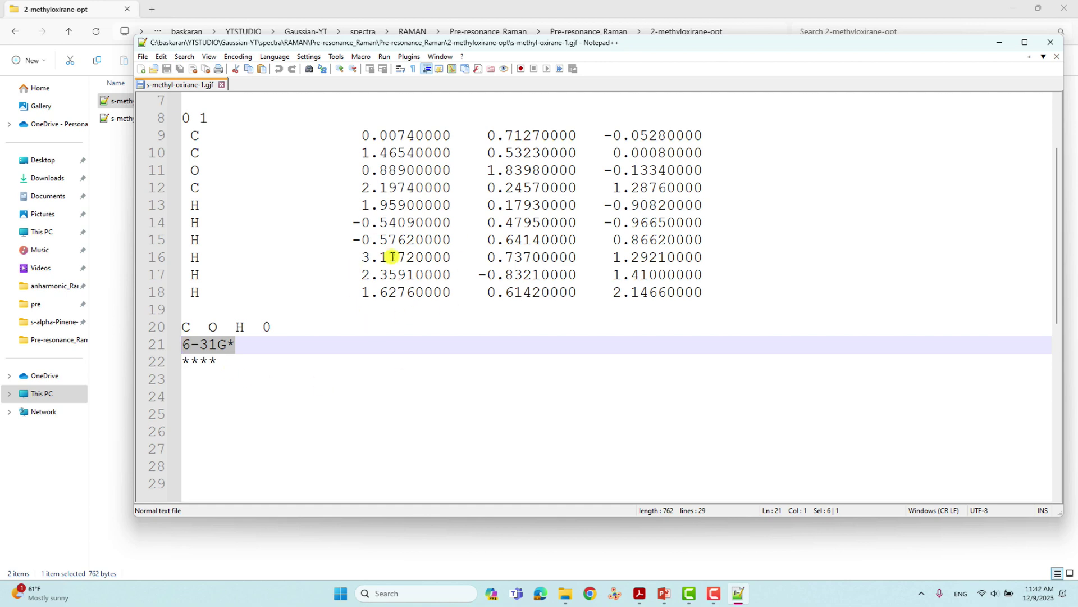
pyautogui.click(215, 359)
pyautogui.moveTo(215, 360); pyautogui.dragTo(153, 358)
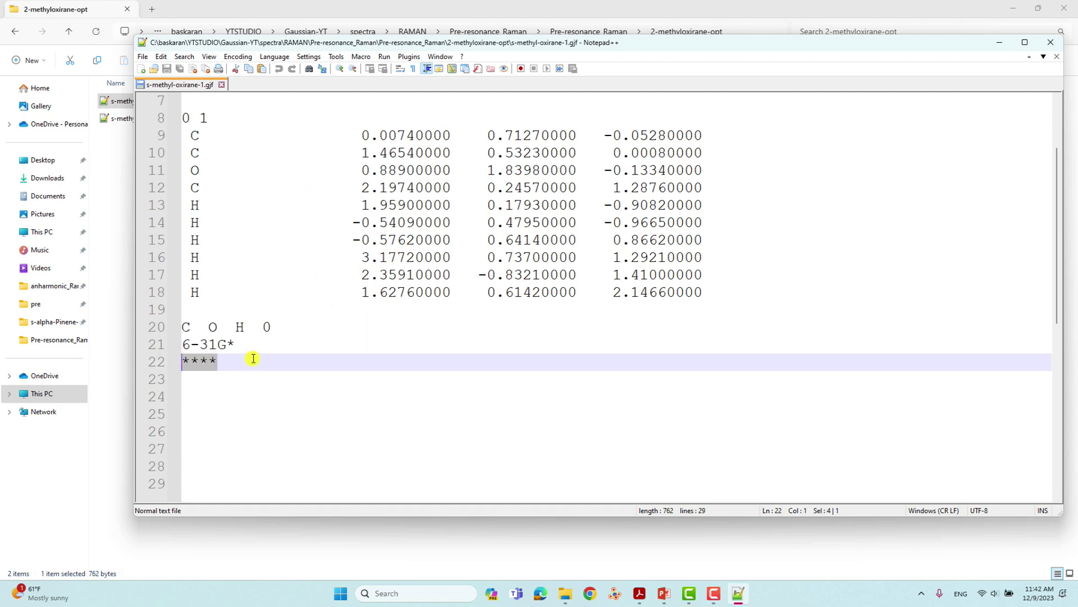
# - Add three blank lines after the **** line that closes the basis set section and save the file
pyautogui.click(232, 361)
pyautogui.press('Return')
pyautogui.press('Return')
pyautogui.press('Return')
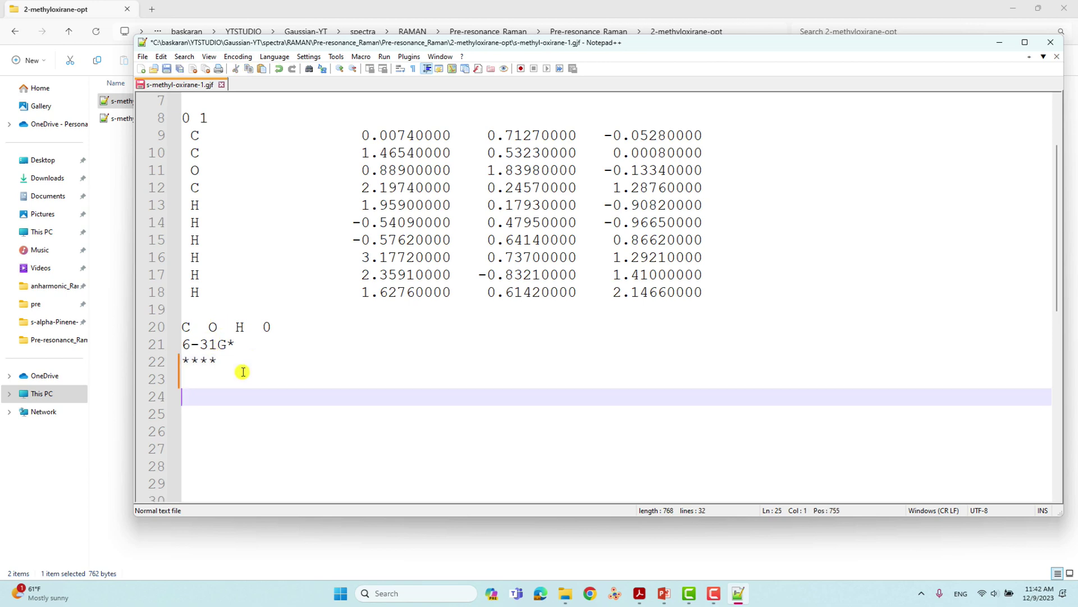
pyautogui.click(167, 69)
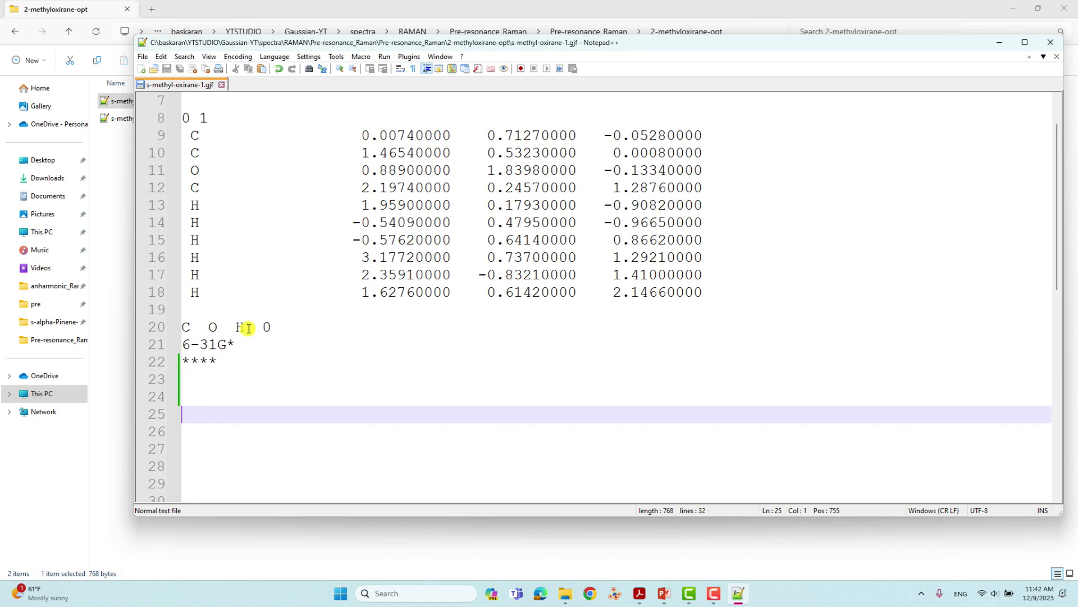
# - Close the s-methyl-oxirane-1.gjf file and minimize the Notepad++ window
pyautogui.scroll(2, 247, 329)
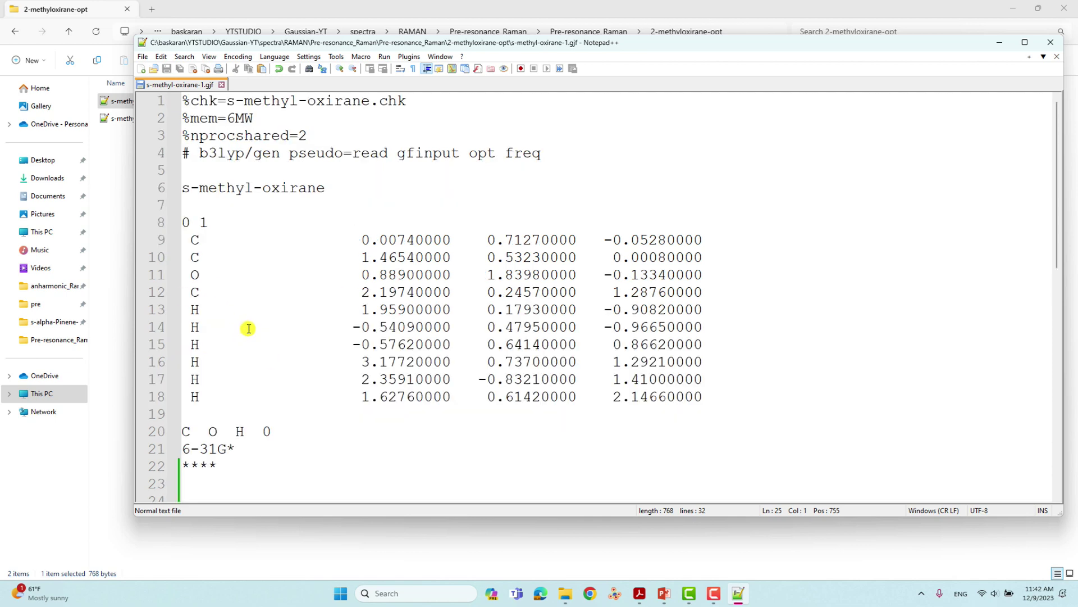
pyautogui.click(223, 85)
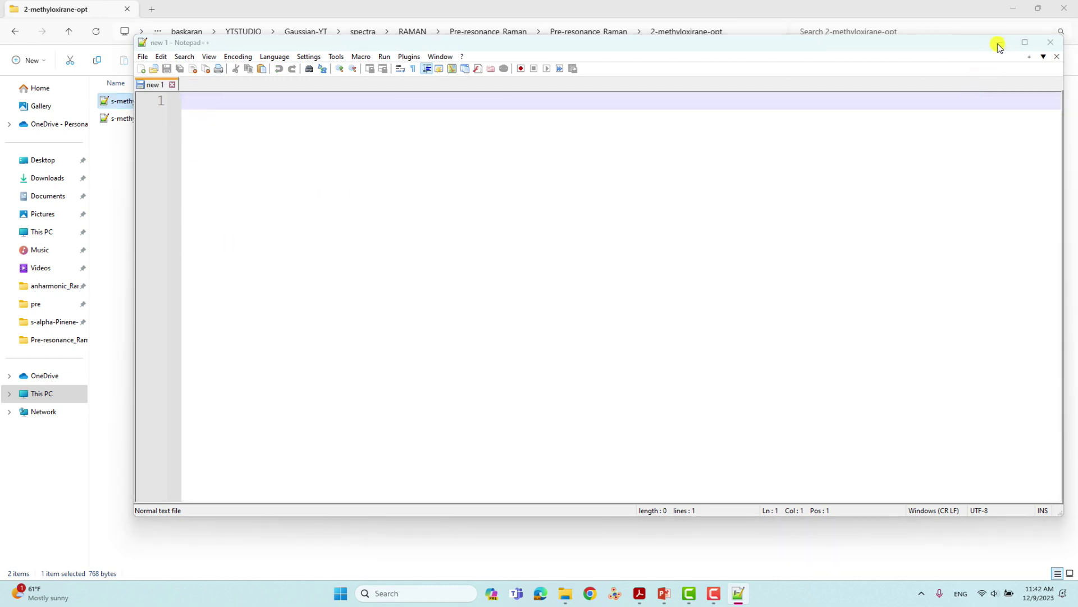
pyautogui.click(998, 43)
# - Launch GaussView from the Windows search, closing its empty new molecule window and the tips dialog
pyautogui.click(433, 593)
pyautogui.write('g')
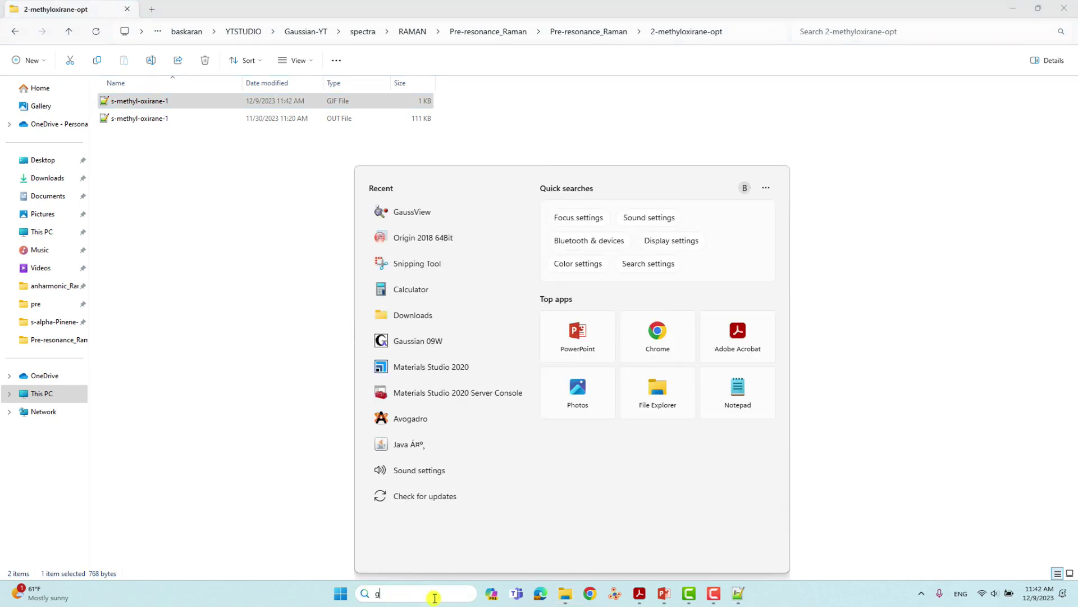
pyautogui.write('au')
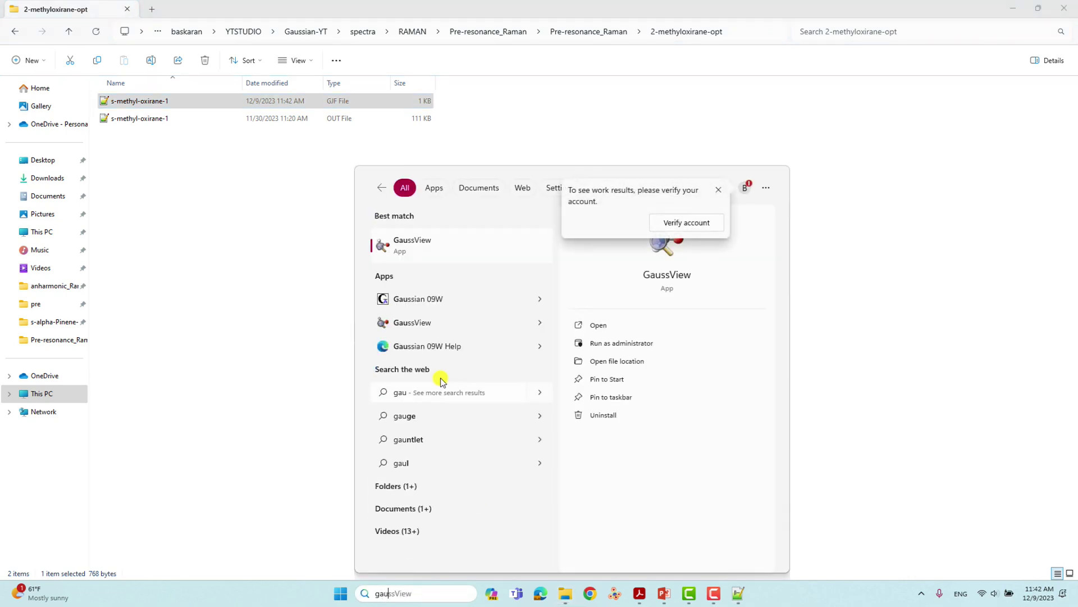
pyautogui.click(424, 244)
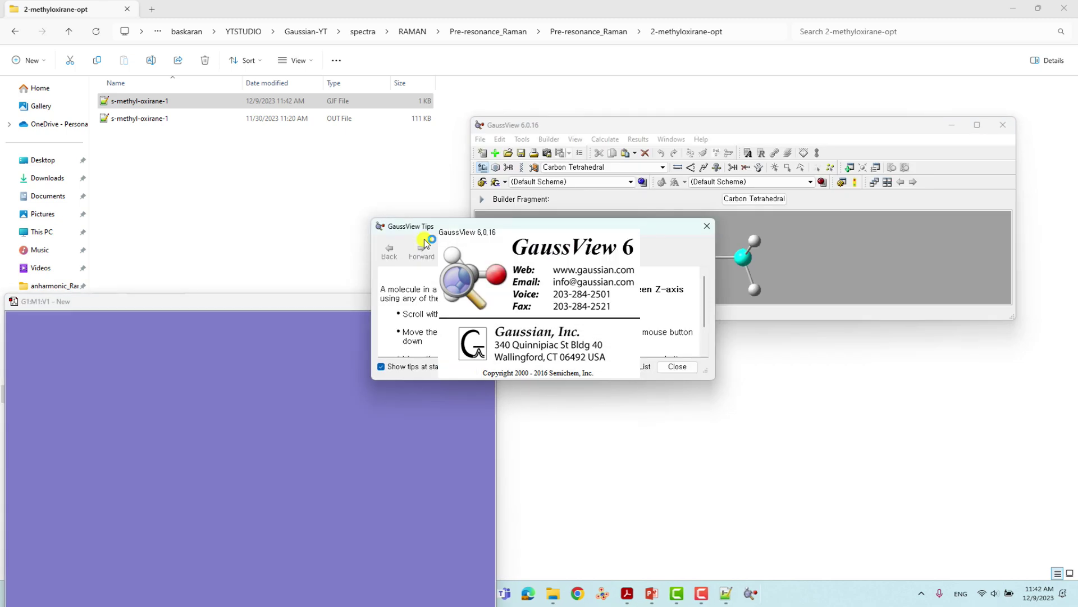
pyautogui.moveTo(352, 301); pyautogui.dragTo(250, 312)
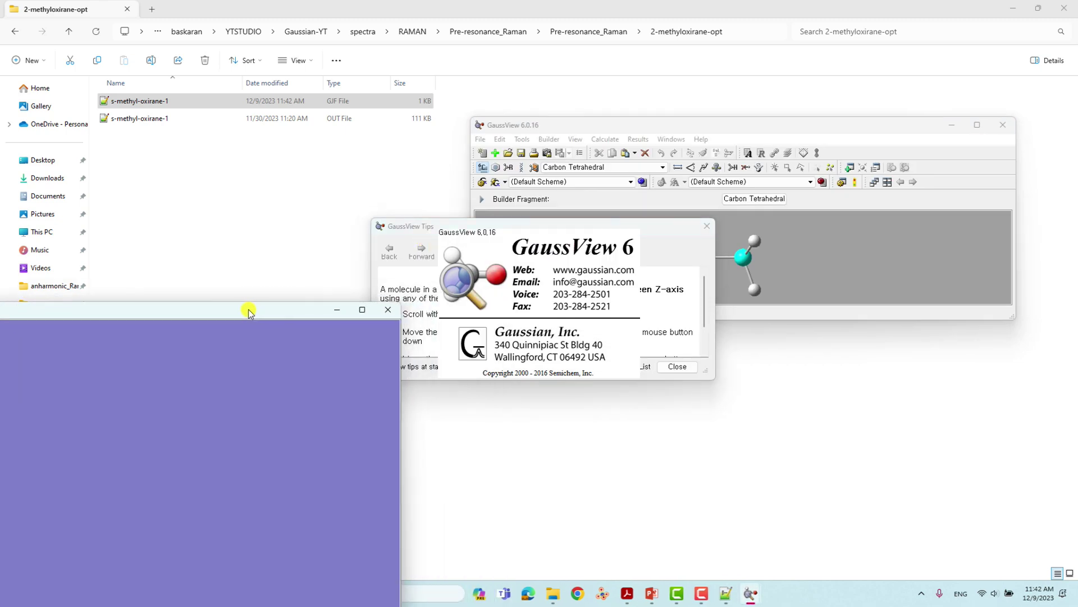
pyautogui.click(388, 310)
pyautogui.click(707, 226)
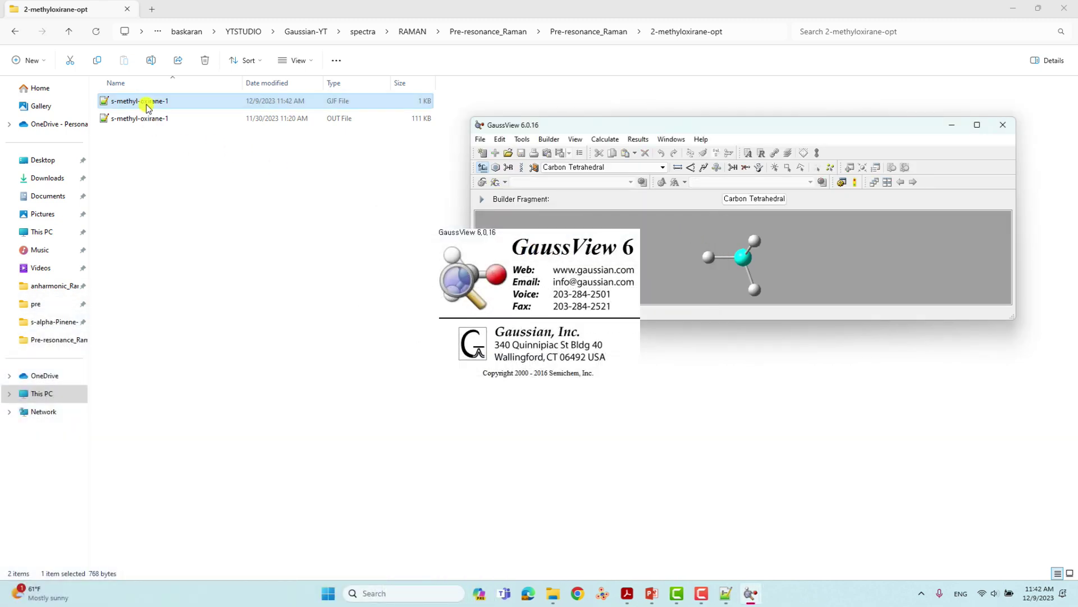
# - Load s-methyl-oxirane-1.gjf into GaussView, inspect the input structure from several angles, and close its molecule window
pyautogui.moveTo(144, 101); pyautogui.dragTo(713, 244)
pyautogui.moveTo(362, 308); pyautogui.dragTo(556, 165)
pyautogui.moveTo(500, 269)
pyautogui.mouseDown()
pyautogui.moveTo(496, 286)
pyautogui.moveTo(489, 260)
pyautogui.moveTo(485, 294)
pyautogui.moveTo(475, 287)
pyautogui.moveTo(486, 289)
pyautogui.moveTo(487, 265)
pyautogui.moveTo(487, 284)
pyautogui.mouseUp()
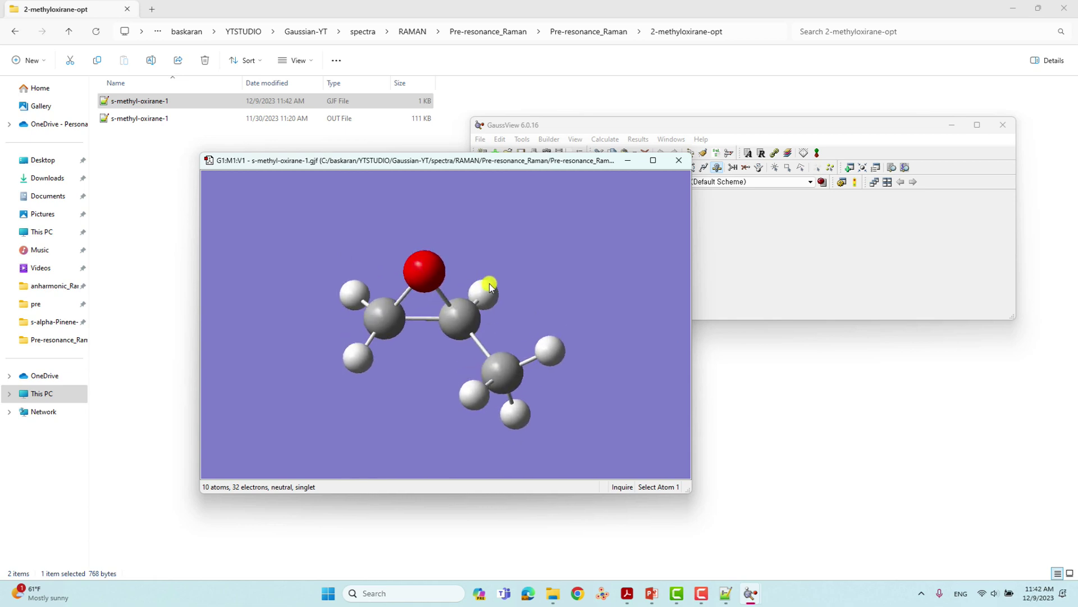
pyautogui.click(674, 163)
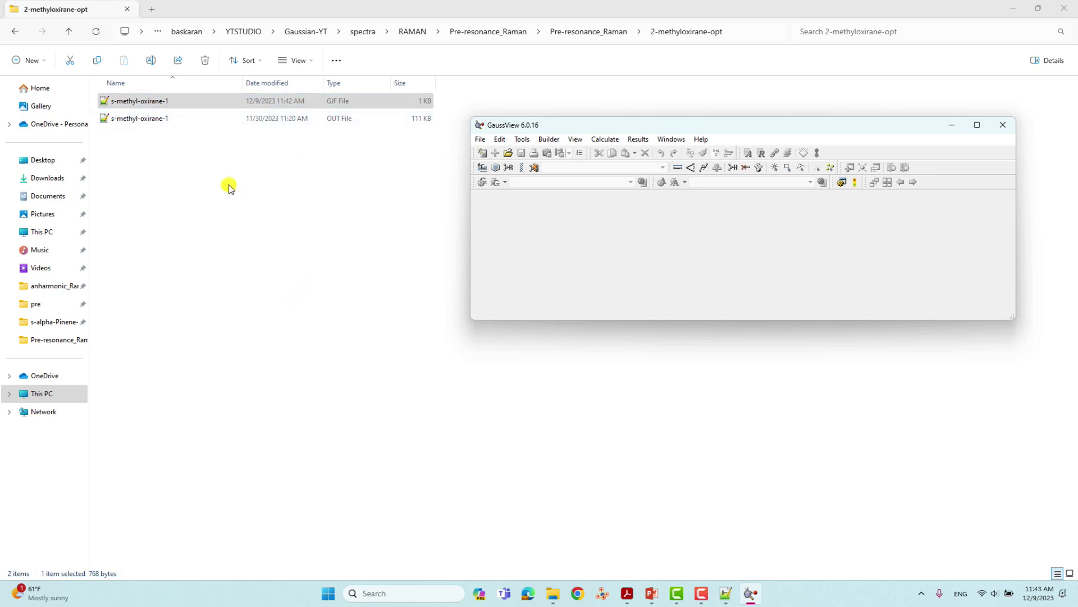
# - Open the s-methyl-oxirane-1 OUT file in Notepad++ and examine its route line and the input coordinates
pyautogui.click(153, 122)
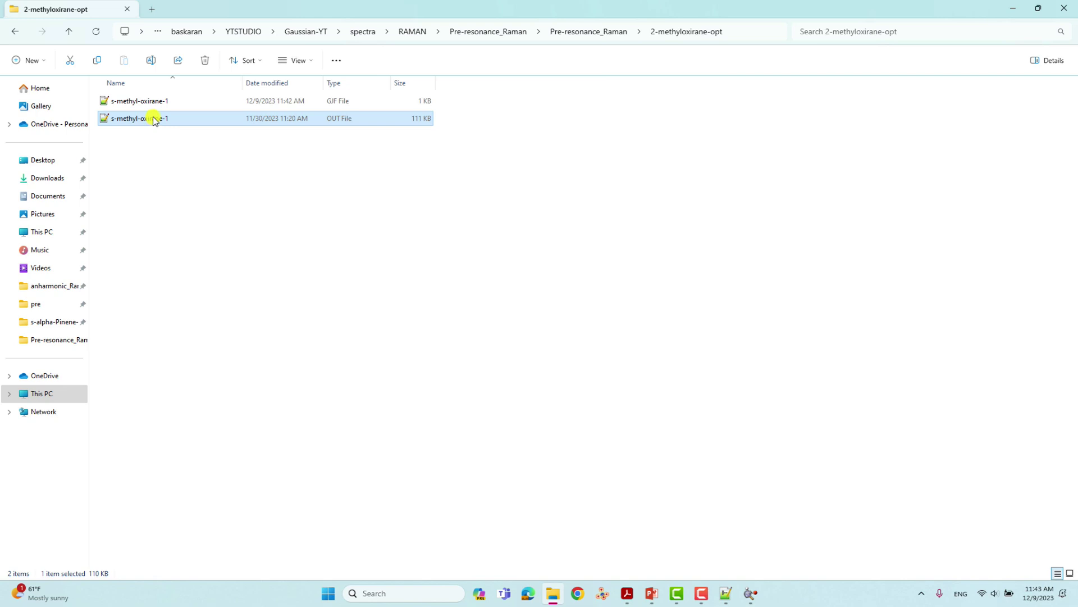
pyautogui.rightClick(154, 122)
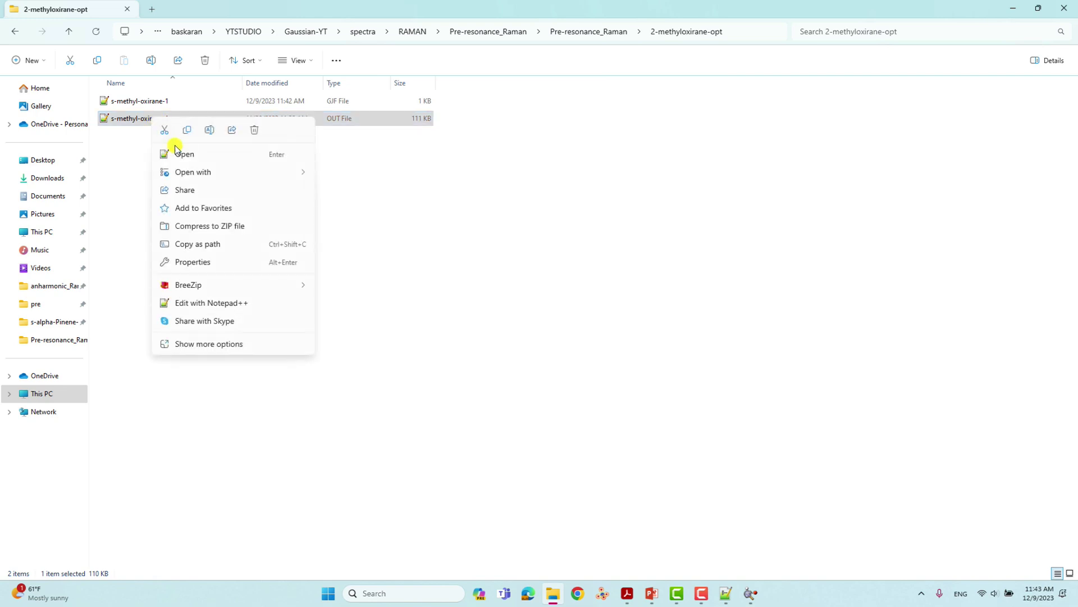
pyautogui.click(235, 155)
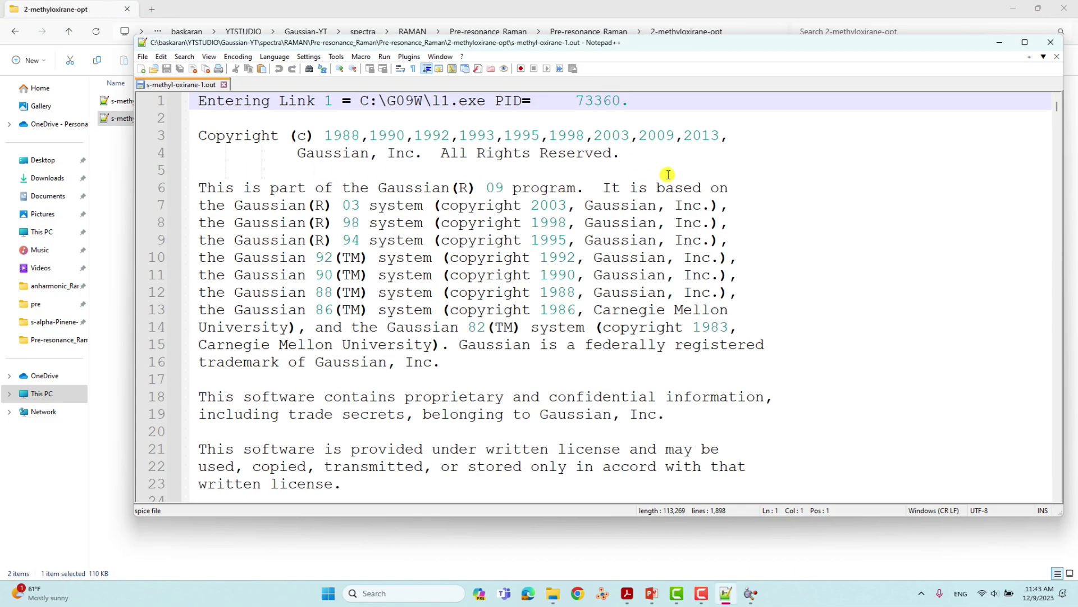
pyautogui.scroll(-7, 668, 175)
pyautogui.moveTo(645, 41); pyautogui.dragTo(596, 38)
pyautogui.scroll(-14, 588, 215)
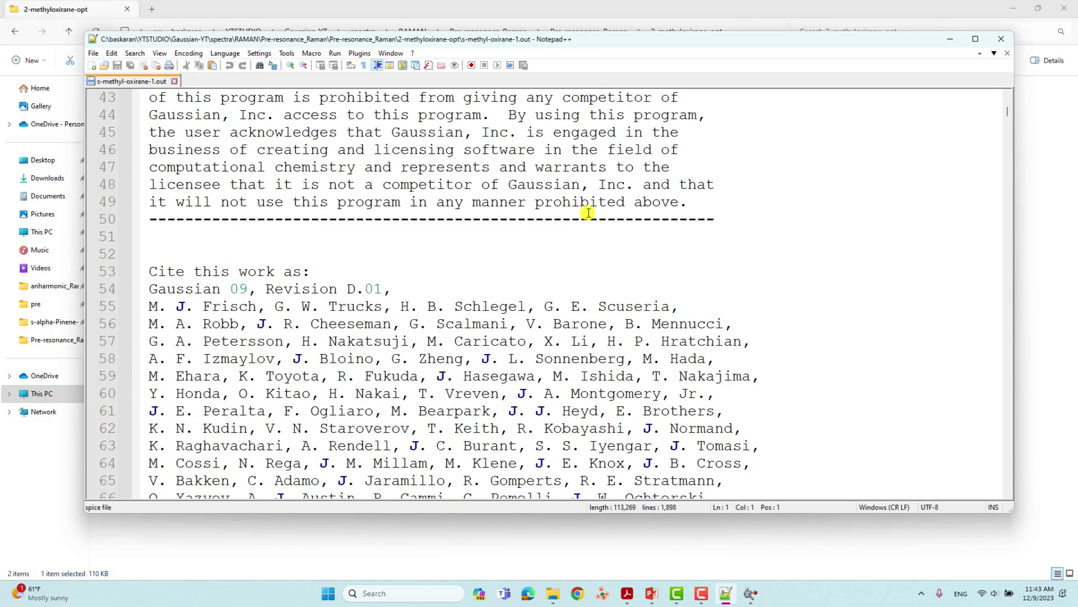
pyautogui.scroll(-5, 590, 221)
pyautogui.scroll(5, 441, 214)
pyautogui.scroll(-2, 441, 275)
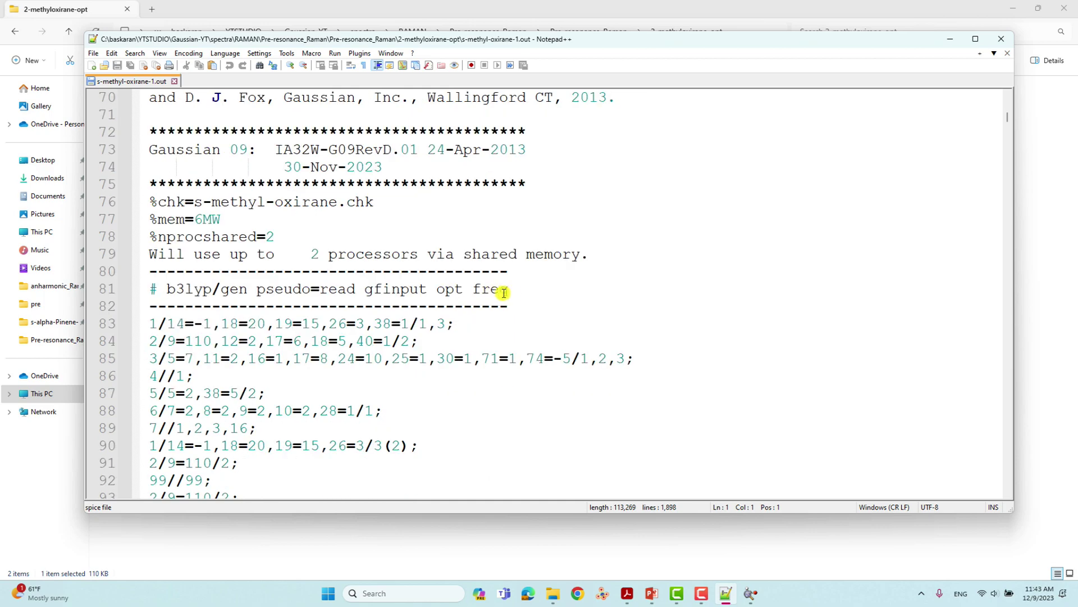
pyautogui.click(508, 289)
pyautogui.moveTo(508, 289); pyautogui.dragTo(141, 289)
pyautogui.scroll(-16, 871, 241)
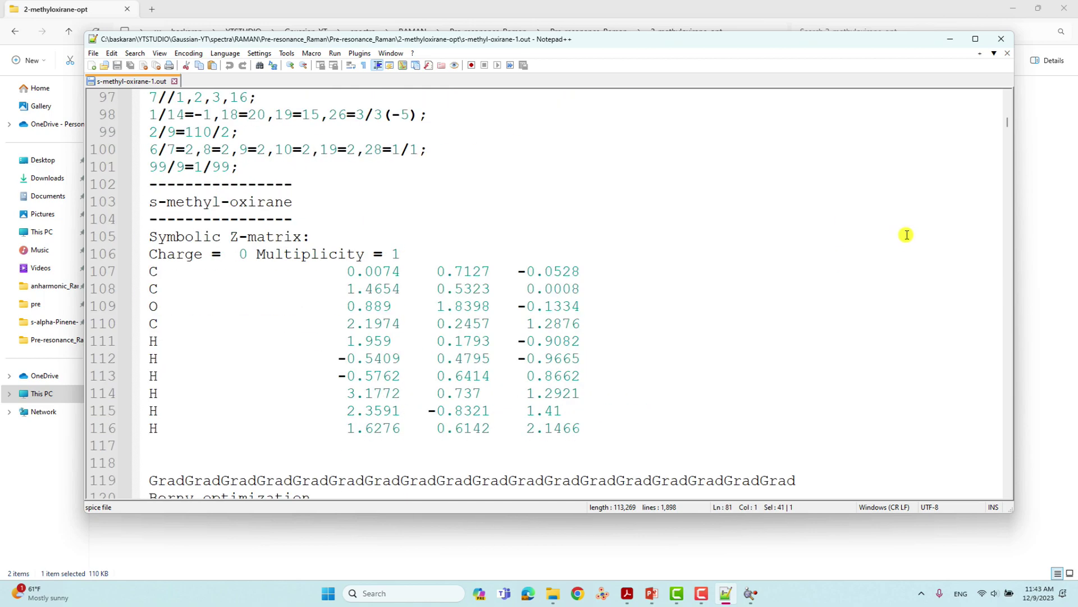
# - Check the termination line at the end of the output file, then close the file and minimize Notepad++
pyautogui.moveTo(1009, 130); pyautogui.dragTo(1006, 477)
pyautogui.moveTo(159, 393); pyautogui.dragTo(449, 395)
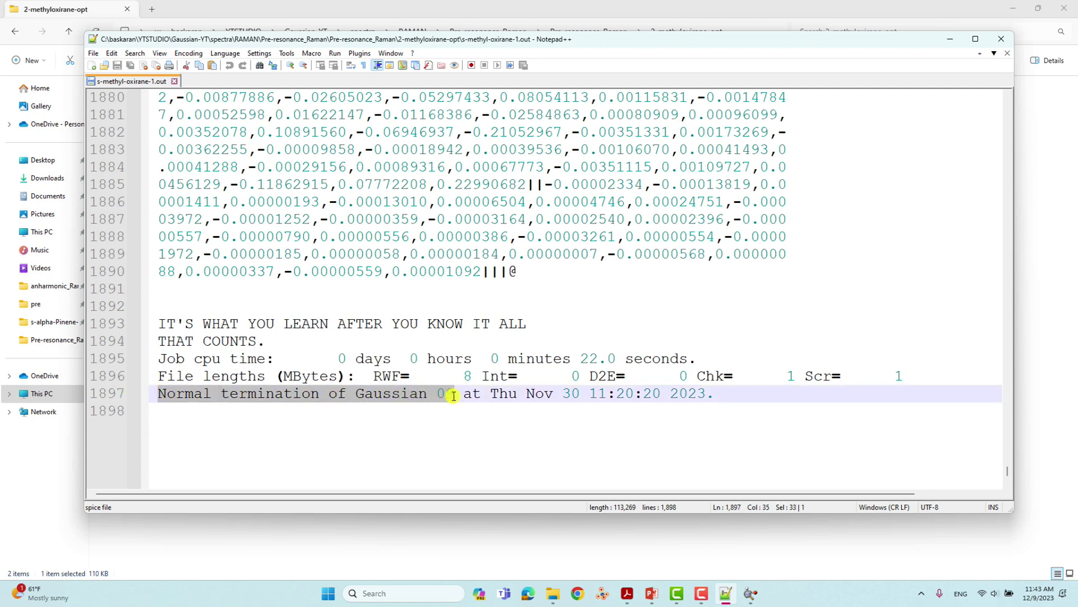
pyautogui.scroll(18, 454, 396)
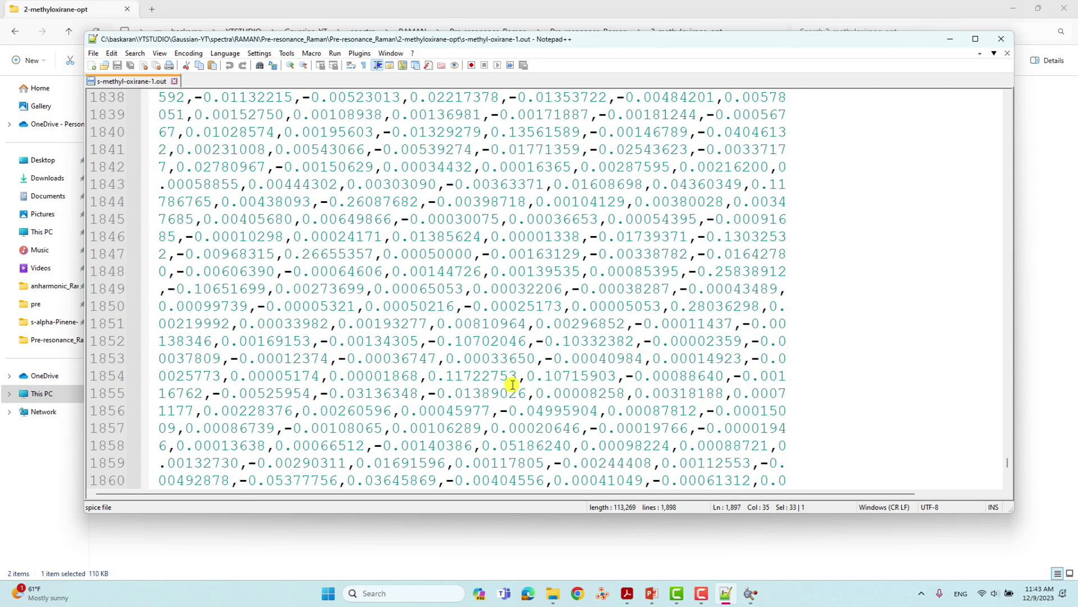
pyautogui.click(176, 82)
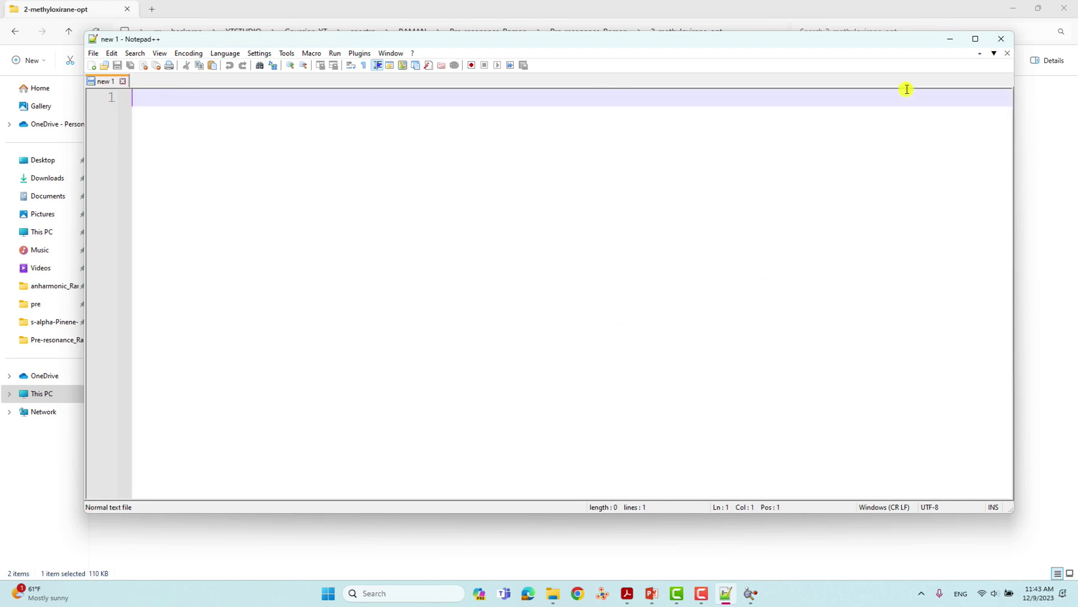
pyautogui.click(949, 40)
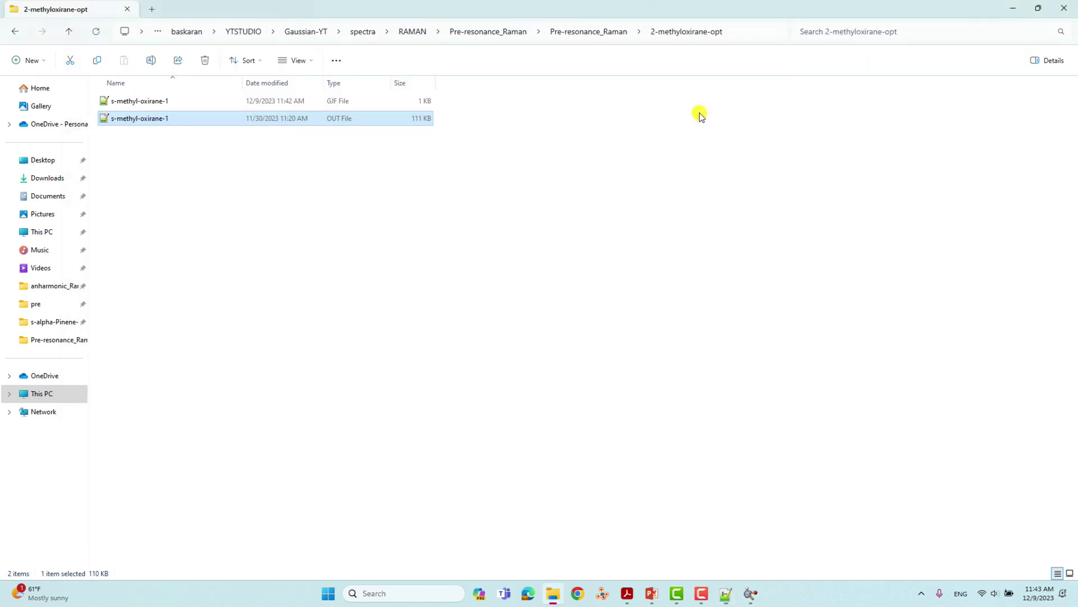
# - Shrink the File Explorer window, load s-methyl-oxirane-1.out into GaussView, and inspect the optimized molecule
pyautogui.doubleClick(859, 15)
pyautogui.moveTo(823, 27); pyautogui.dragTo(430, 55)
pyautogui.moveTo(766, 128); pyautogui.dragTo(857, 122)
pyautogui.moveTo(204, 149); pyautogui.dragTo(769, 271)
pyautogui.moveTo(546, 238); pyautogui.dragTo(512, 320)
# - Review the Gaussian calculation summary of the optimized molecule, including imaginary frequencies, dipole moment and polarizability, then close it
pyautogui.click(720, 131)
pyautogui.click(729, 136)
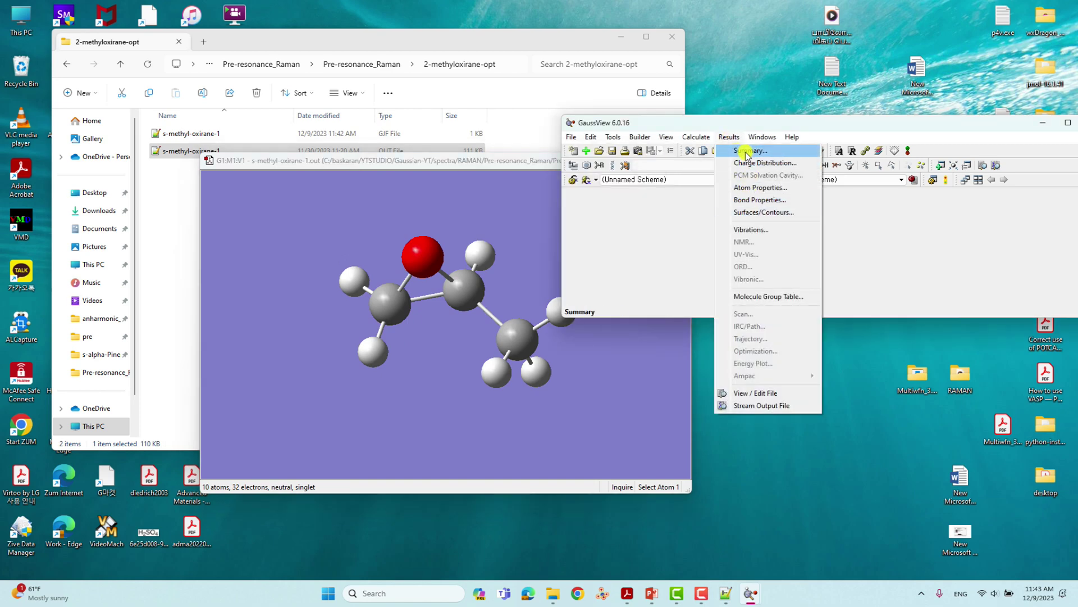
pyautogui.click(749, 150)
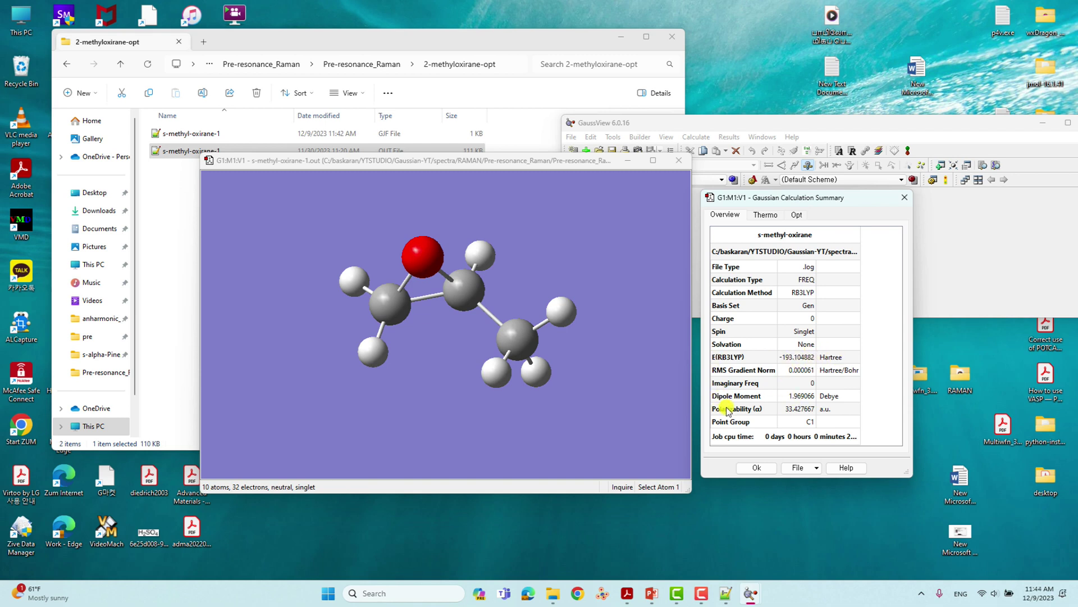
pyautogui.click(758, 467)
# - Show the vibrations of the optimized molecule beside its structure and animate mode 1
pyautogui.moveTo(479, 248); pyautogui.dragTo(475, 238)
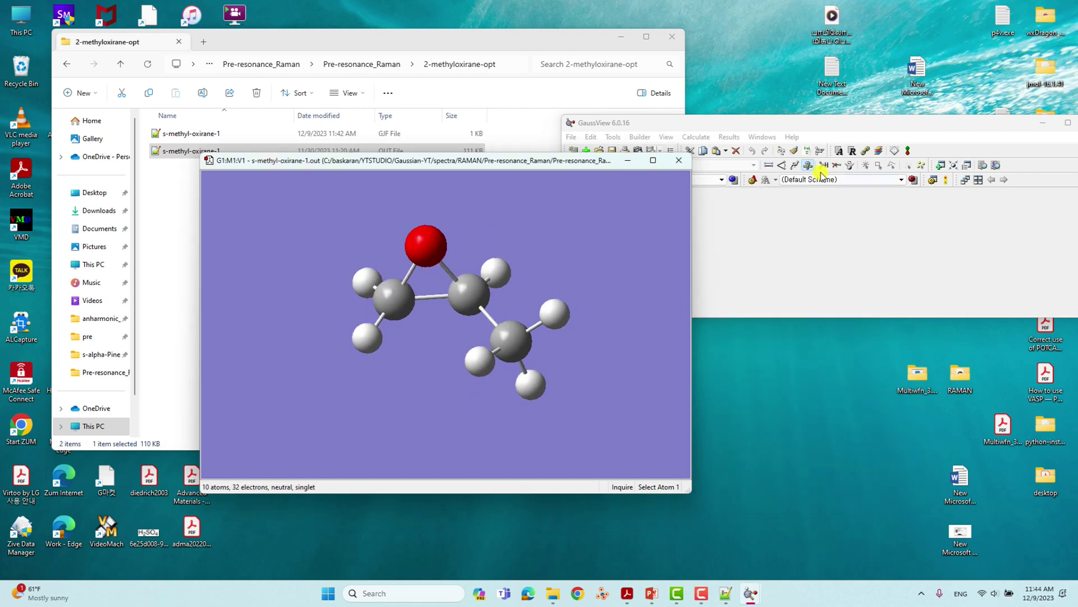
pyautogui.click(732, 137)
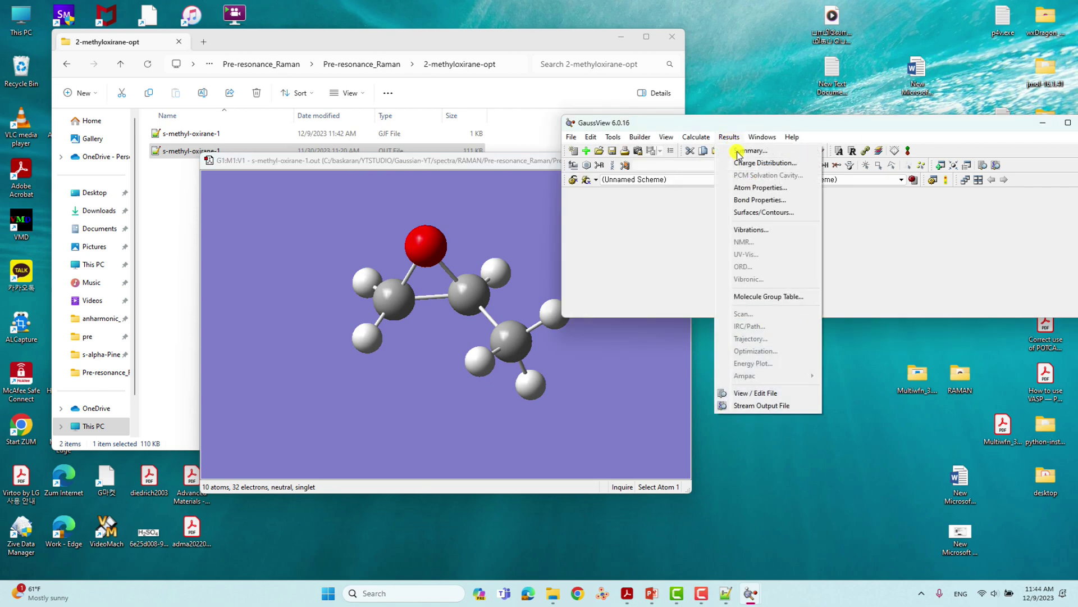
pyautogui.click(753, 230)
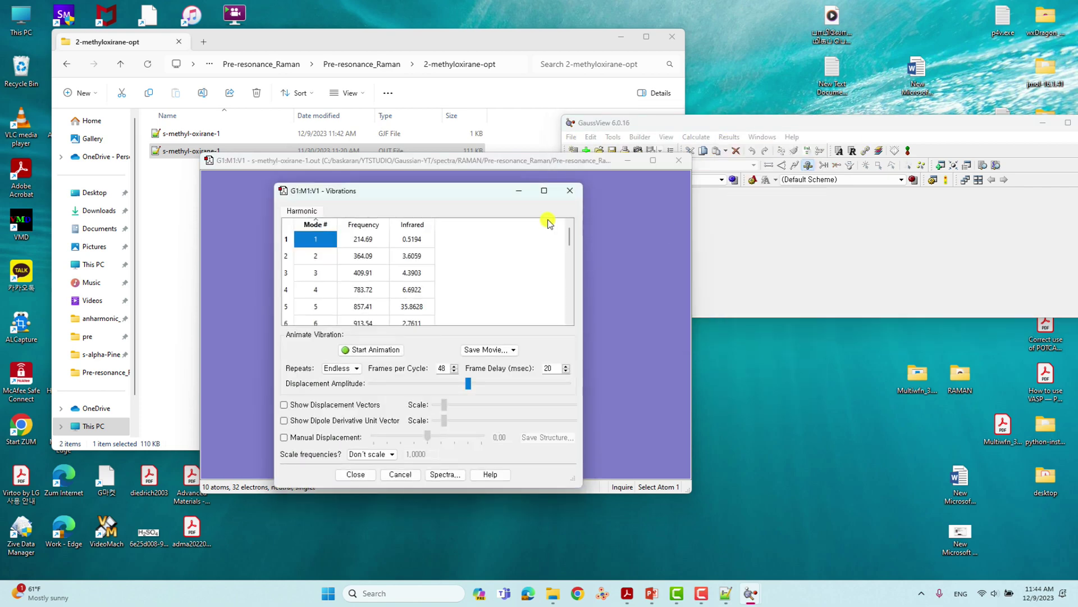
pyautogui.moveTo(471, 195); pyautogui.dragTo(861, 176)
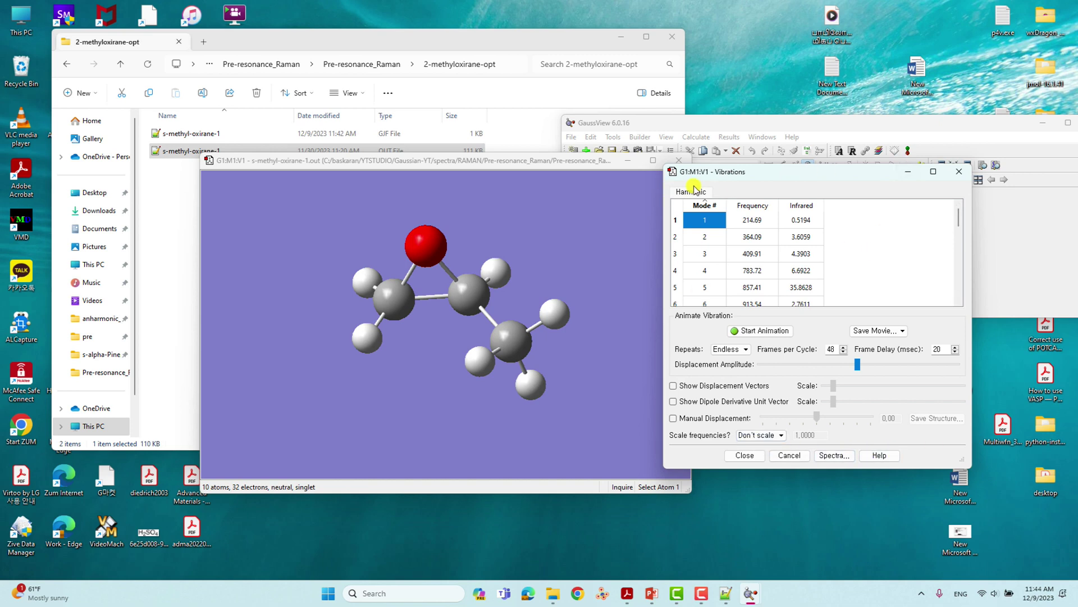
pyautogui.click(759, 331)
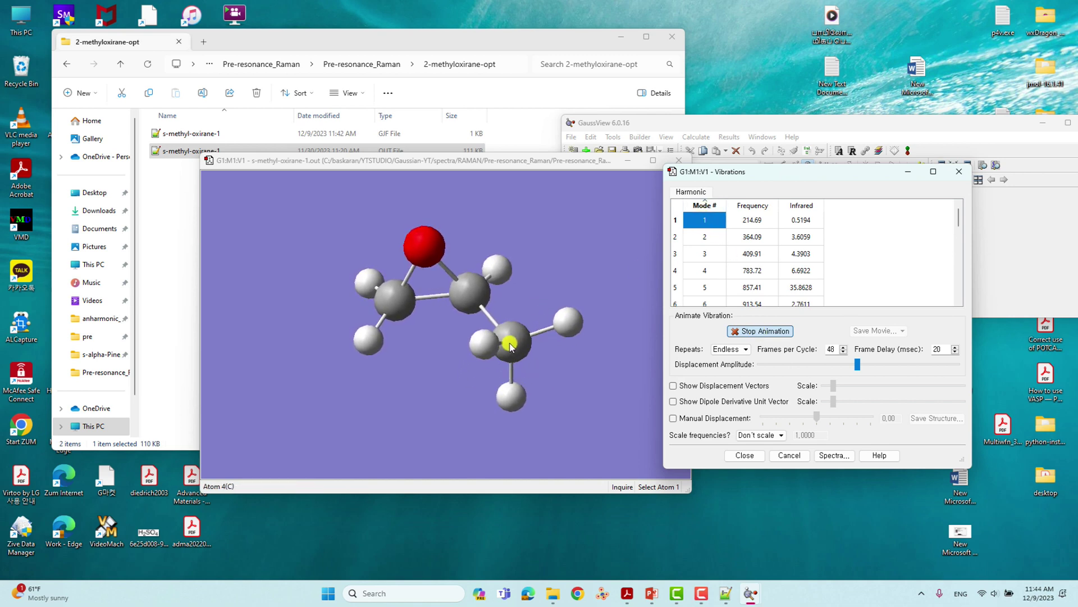
# - View the animations of further vibrational modes, from modes 2, 3 and 4 up to modes 20 and 24
pyautogui.click(706, 241)
pyautogui.click(703, 256)
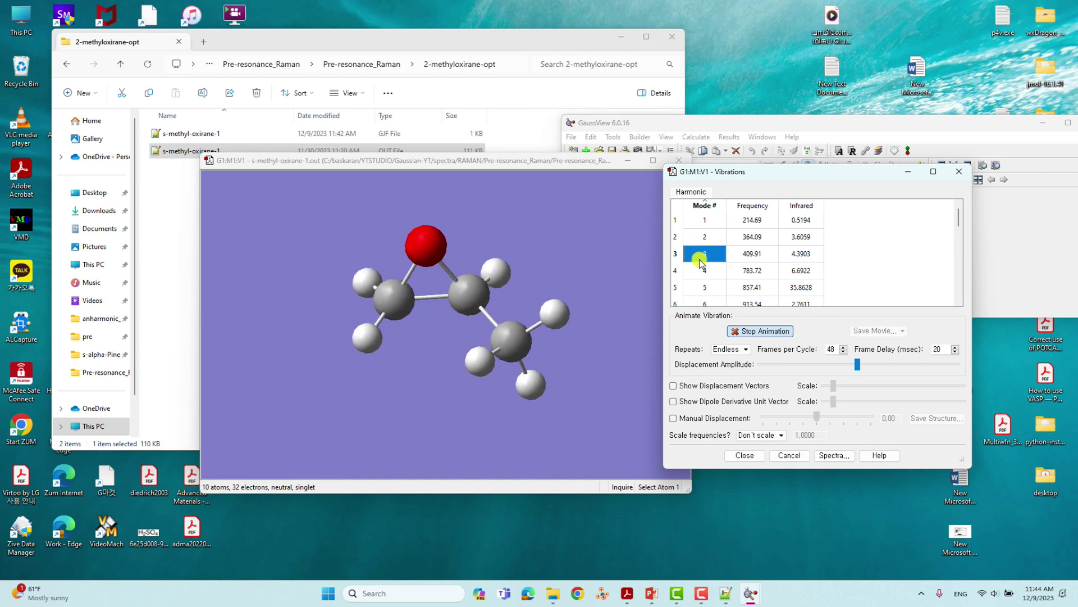
pyautogui.click(705, 272)
pyautogui.scroll(-5, 711, 284)
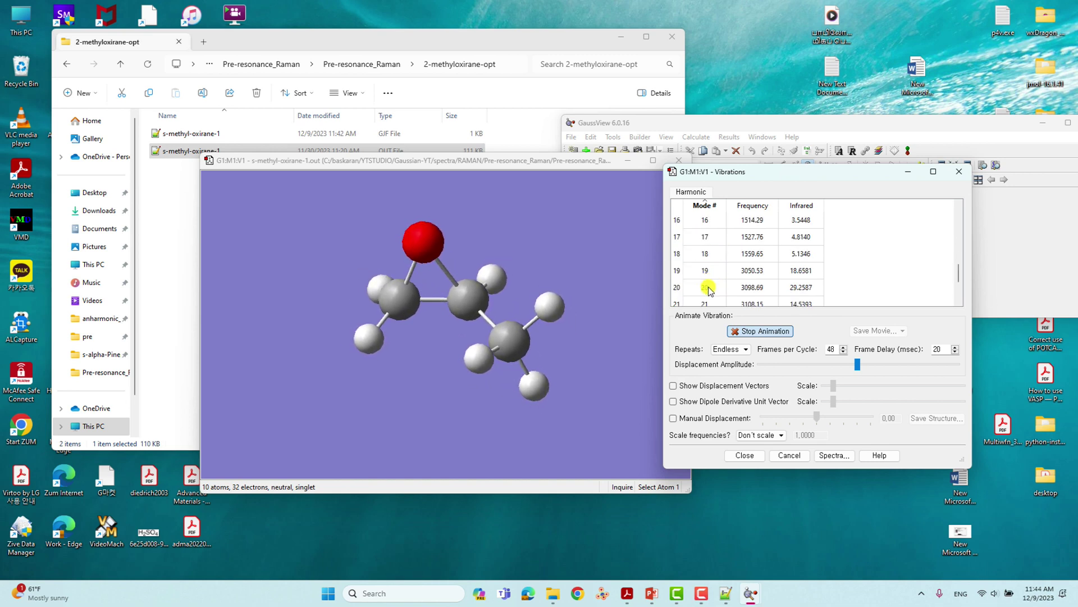
pyautogui.click(707, 287)
pyautogui.scroll(-2, 709, 291)
pyautogui.click(707, 297)
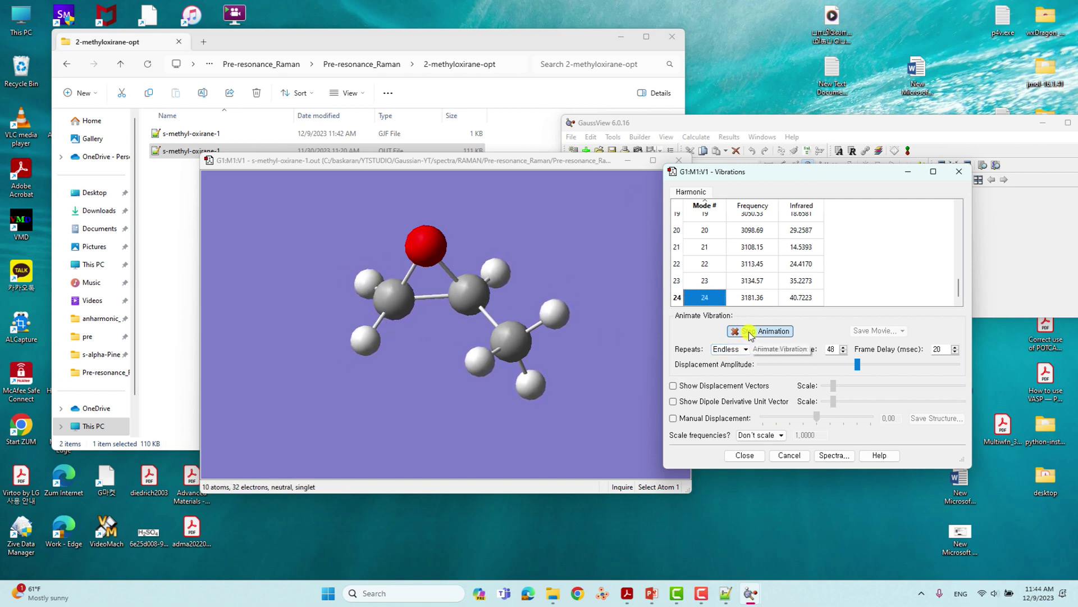
# - Return to the first modes in the frequency list, stop the animation and close the Vibrations window
pyautogui.scroll(6, 765, 283)
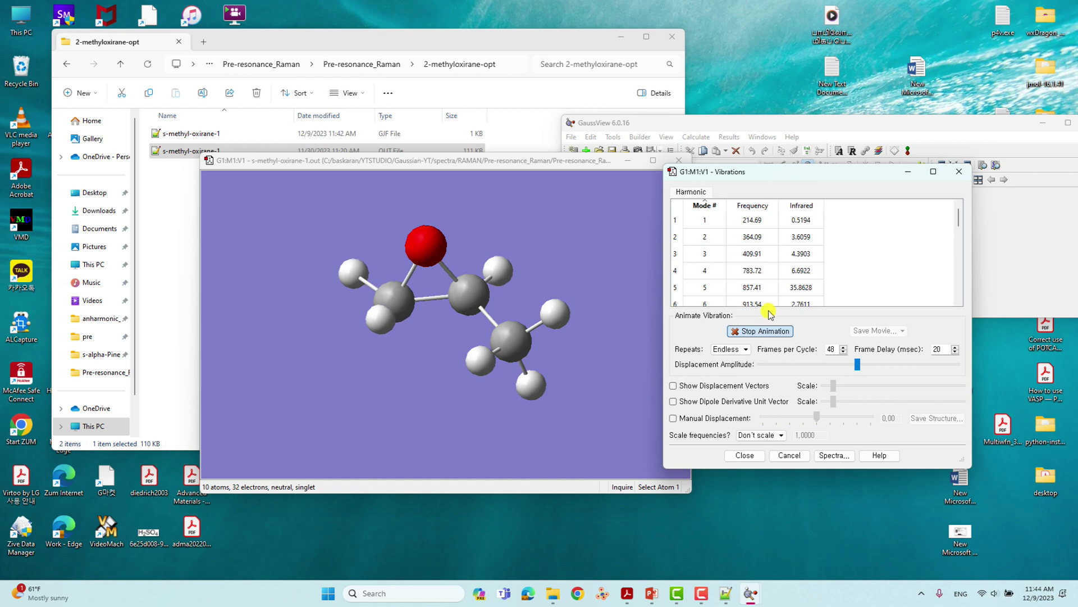
pyautogui.click(769, 331)
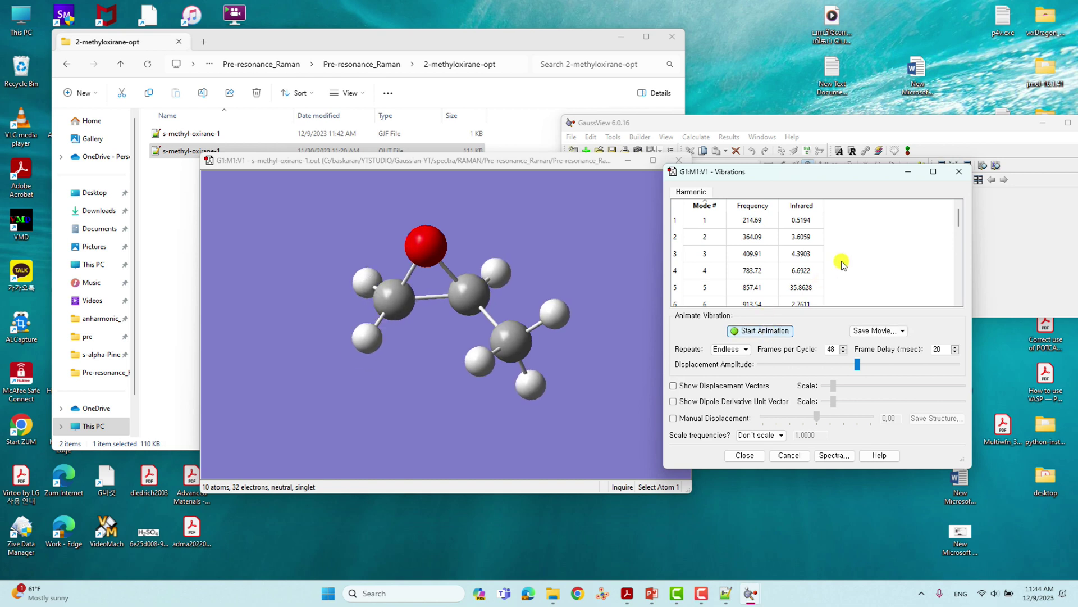
pyautogui.click(959, 172)
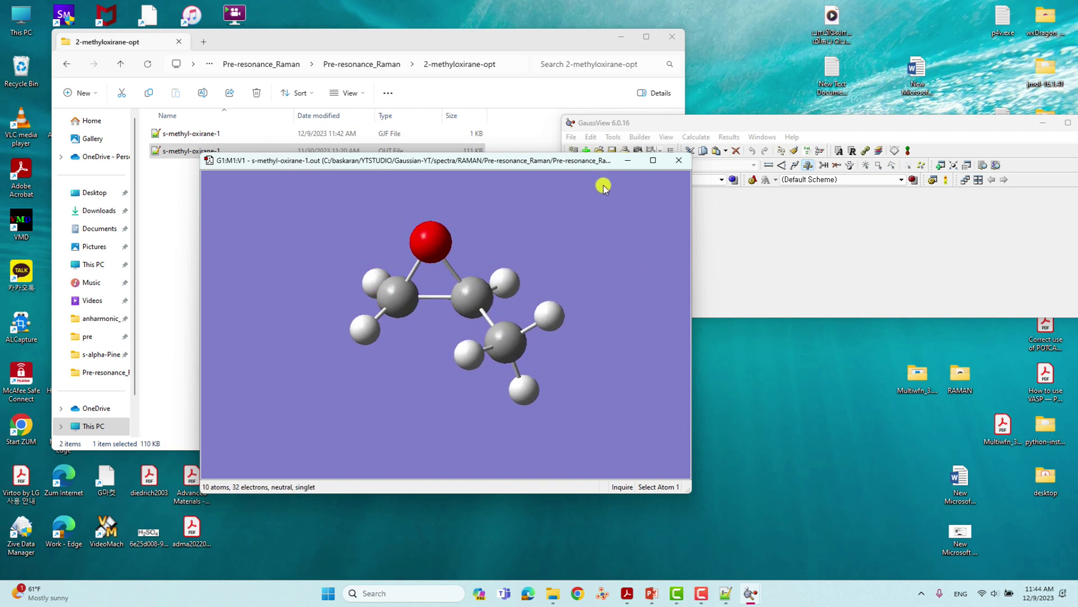
# - Start saving the optimized structure and create and enter a new folder named oop-cor inside Pre-resonance_Raman
pyautogui.click(572, 139)
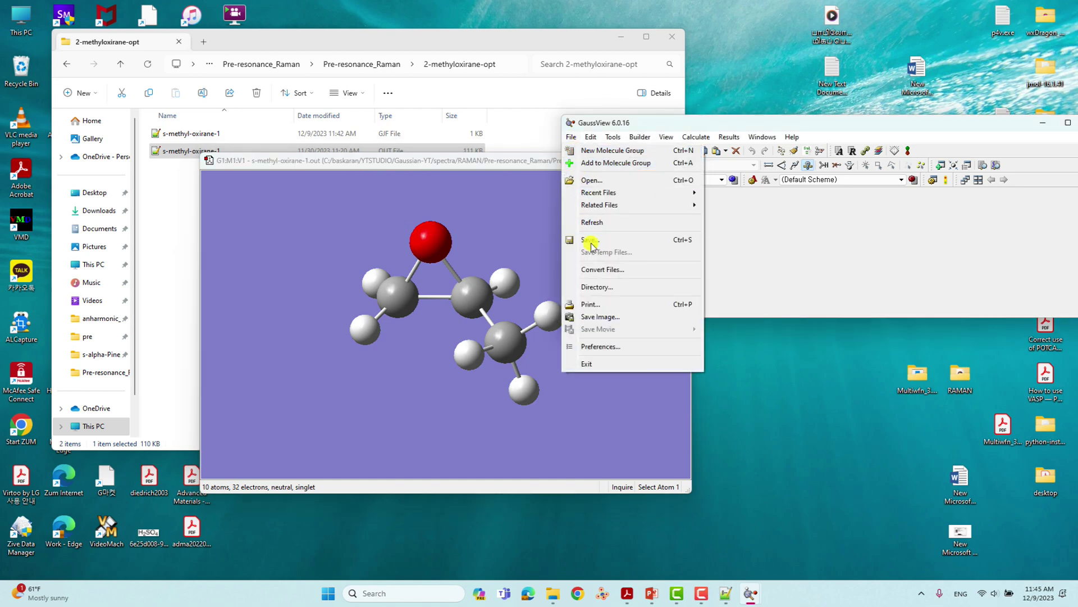
pyautogui.click(590, 240)
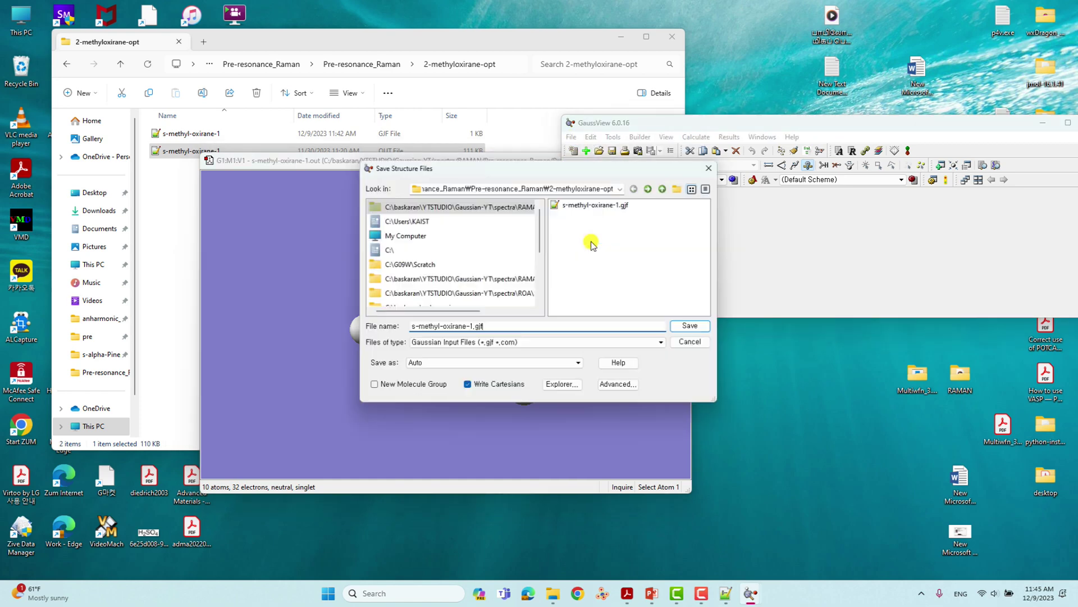
pyautogui.click(664, 188)
pyautogui.click(680, 188)
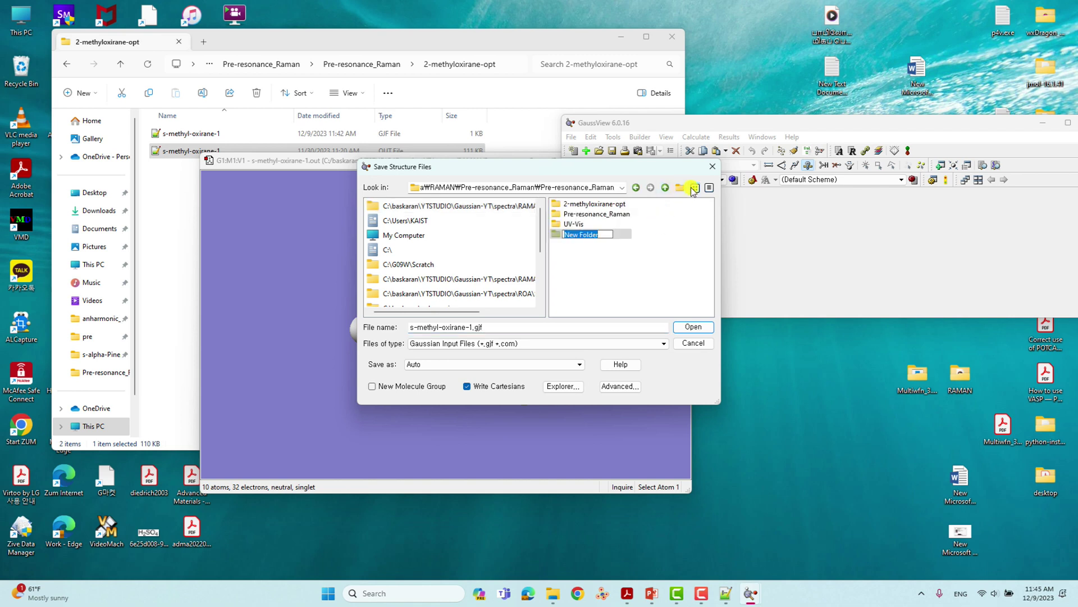
pyautogui.write('oop-cor')
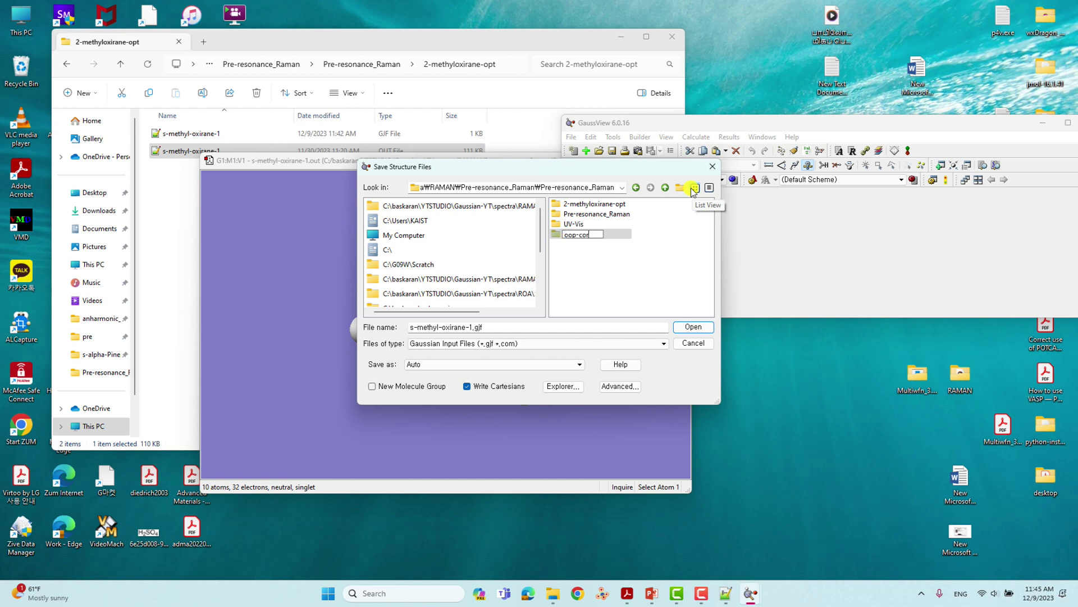
pyautogui.click(581, 235)
pyautogui.doubleClick(582, 234)
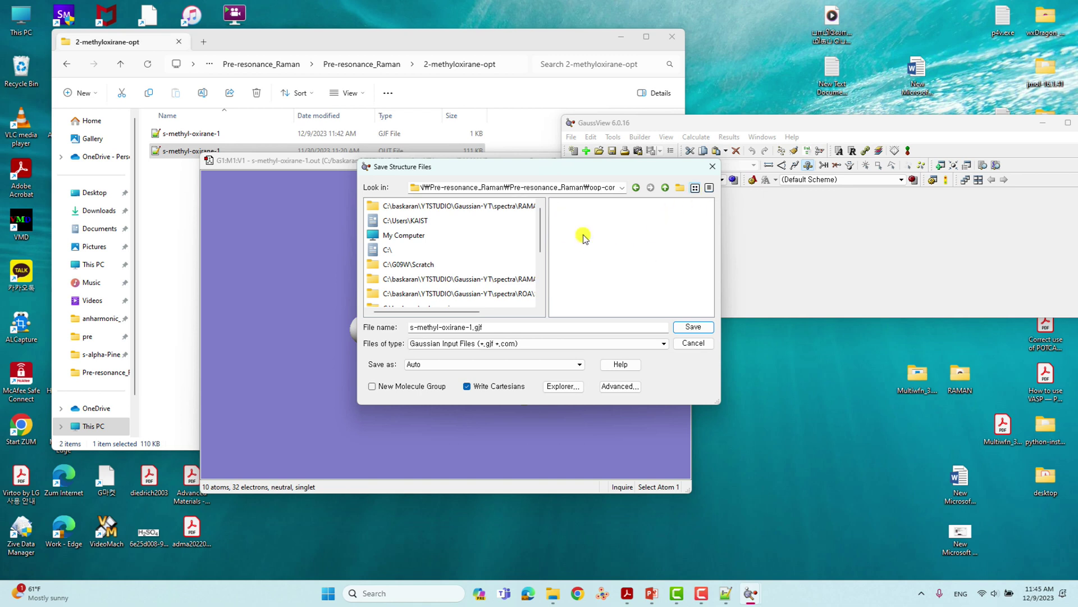
# - Save the structure in oop-cor as s-methyl-oxirane-1.gjf, with Gaussian Input Files as the type and Cartesian coordinates
pyautogui.click(514, 343)
pyautogui.click(481, 346)
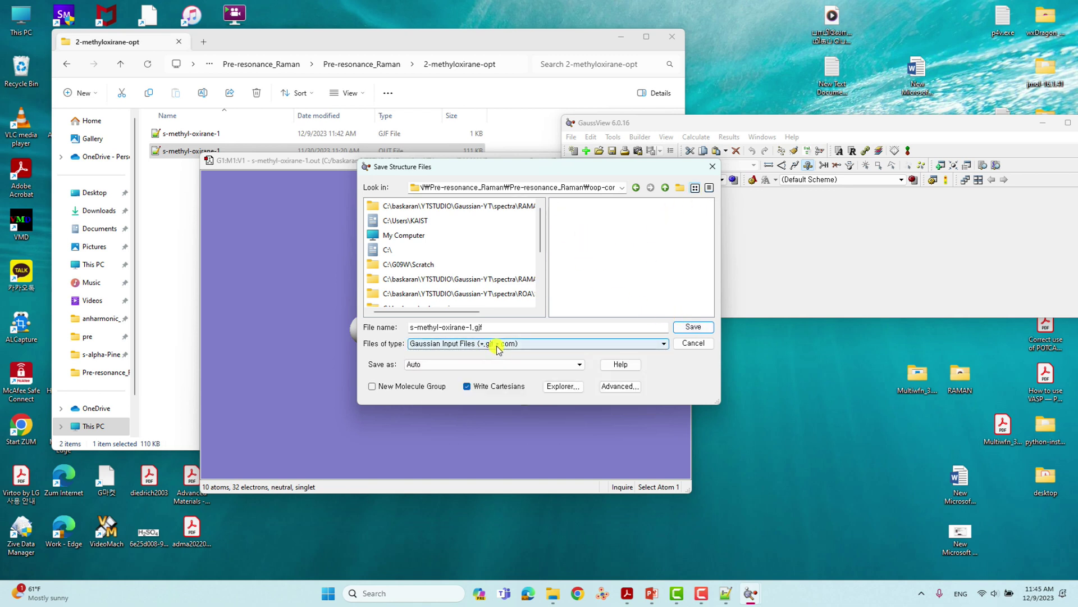
pyautogui.click(702, 326)
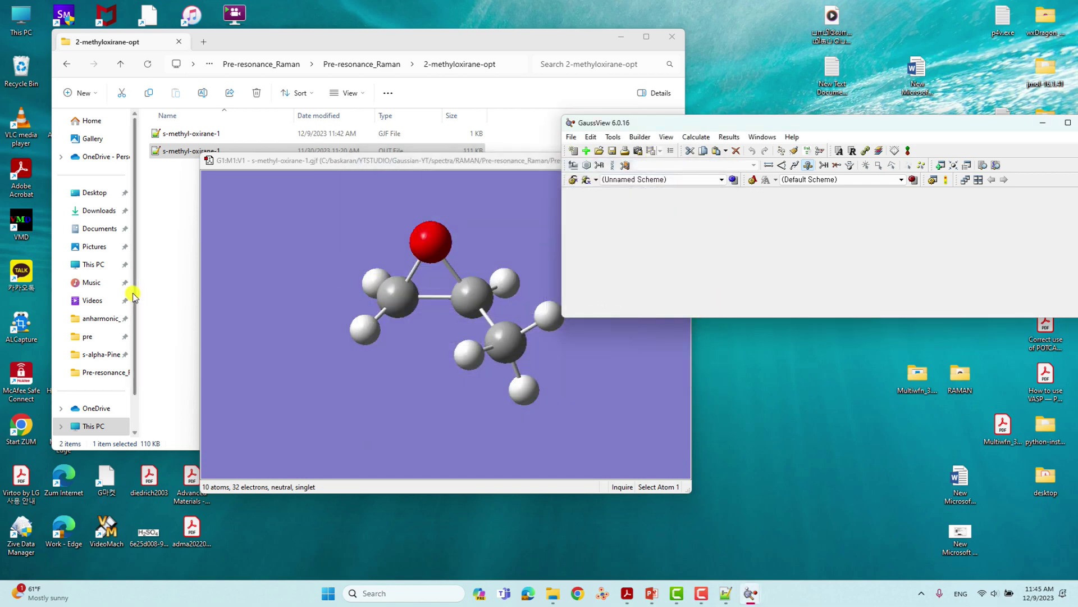
# - Open the saved s-methyl-oxirane-1.gjf from the oop-cor folder, examine its optimized coordinates, and minimize Notepad++
pyautogui.click(164, 275)
pyautogui.click(121, 65)
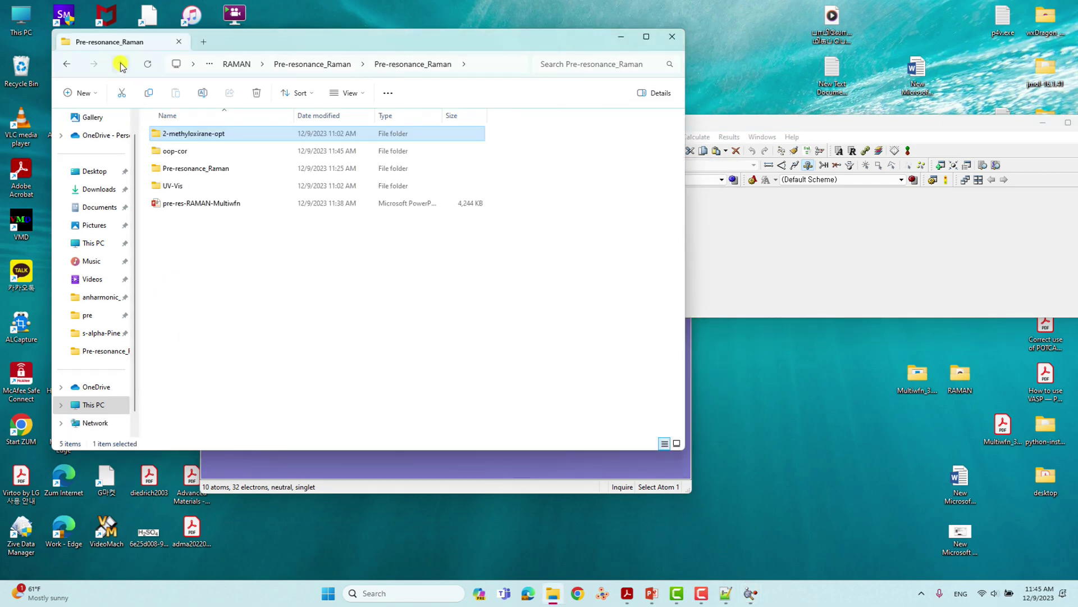
pyautogui.doubleClick(174, 154)
pyautogui.doubleClick(176, 136)
pyautogui.moveTo(135, 237); pyautogui.dragTo(696, 403)
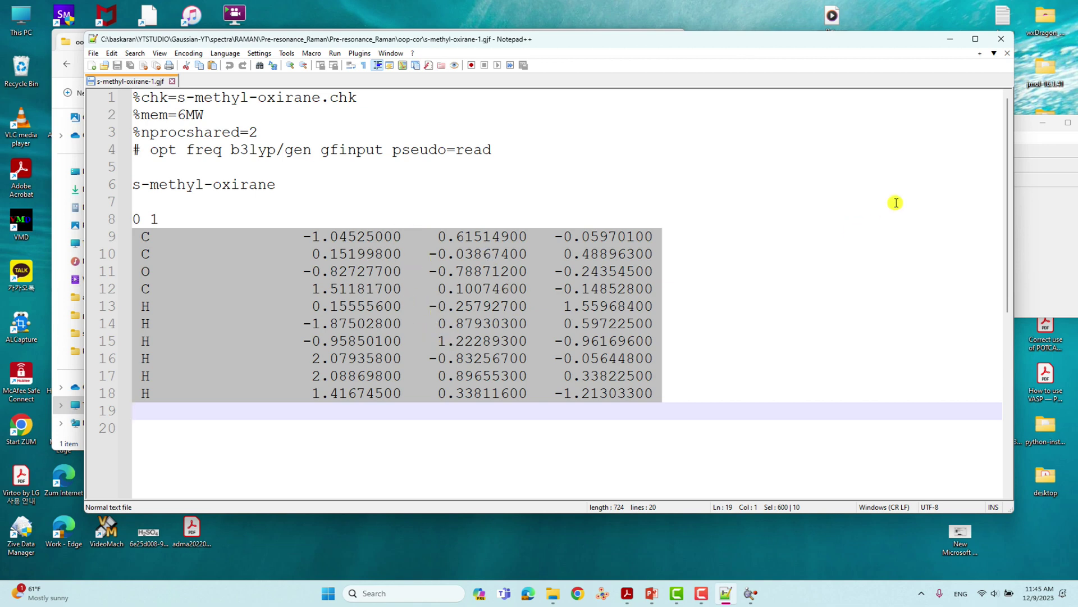
pyautogui.click(949, 40)
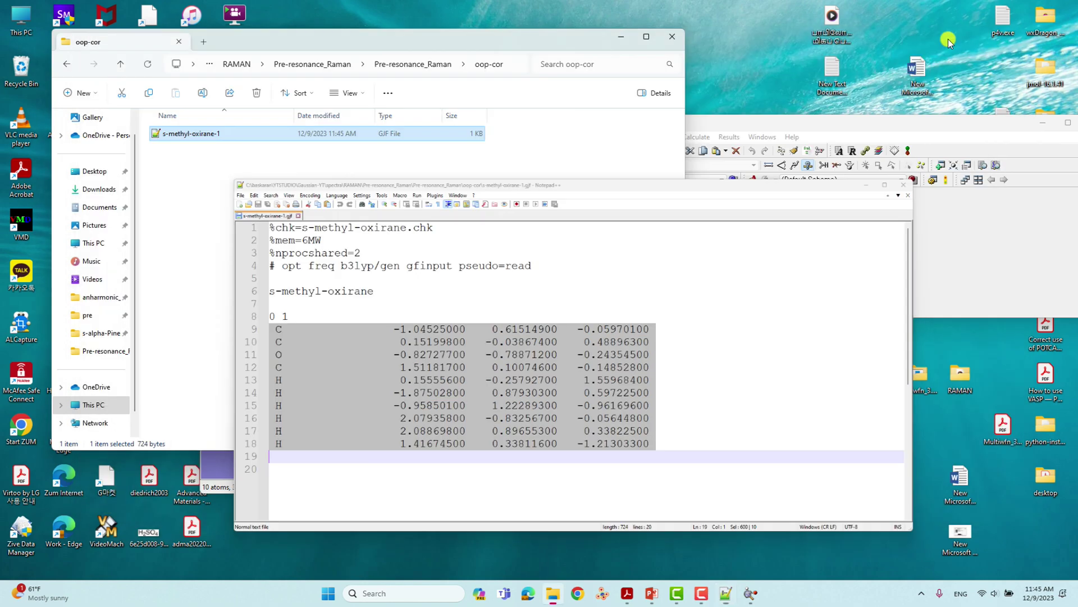
# - Close the structure and GaussView, and delete the oop-cor folder from Pre-resonance_Raman
pyautogui.click(120, 64)
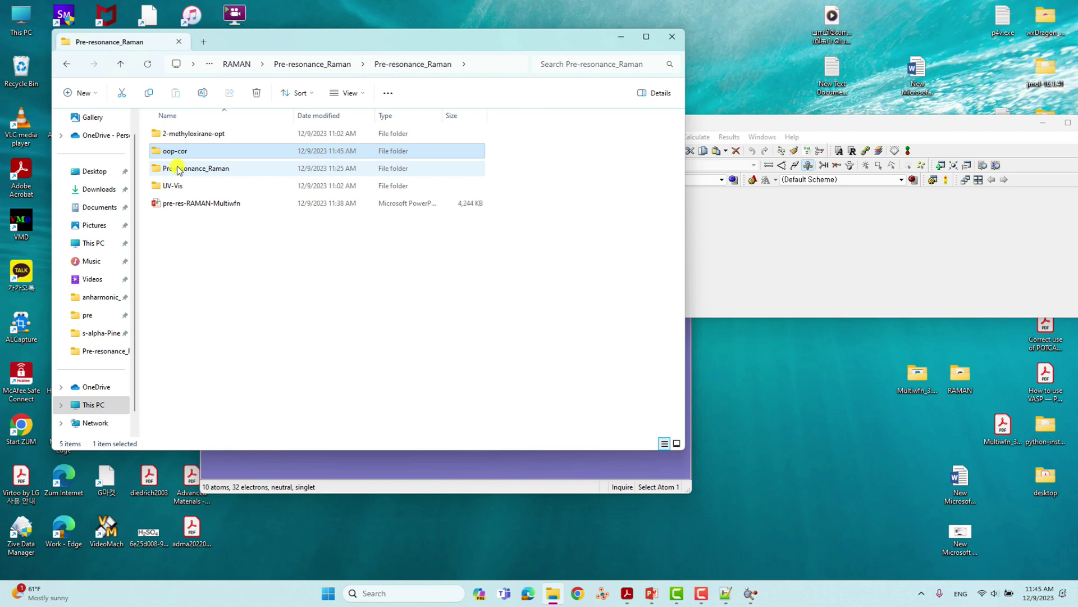
pyautogui.press('Delete')
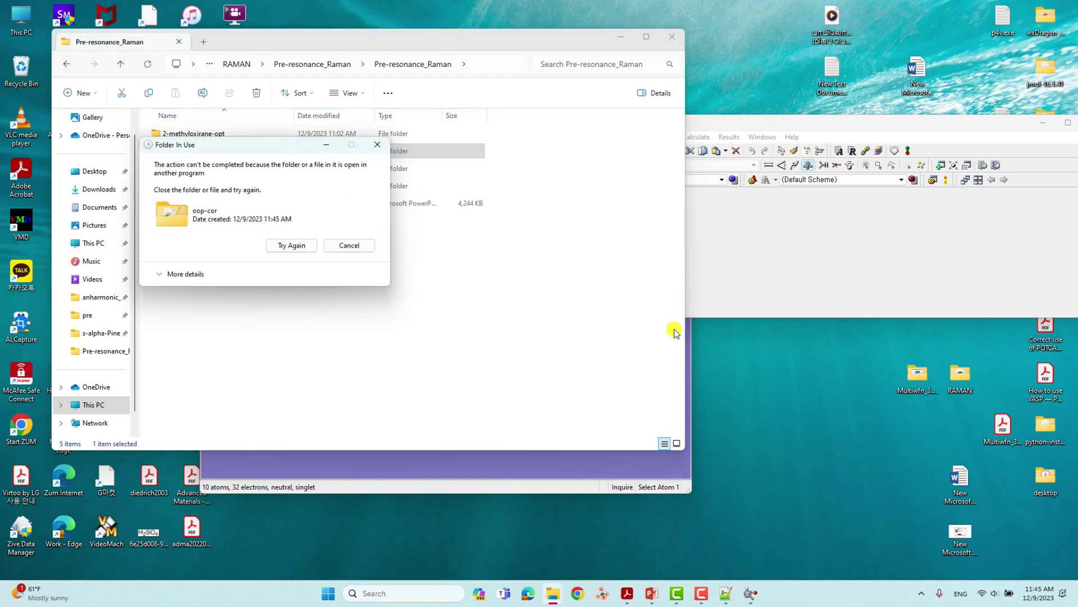
pyautogui.press('Escape')
pyautogui.click(612, 453)
pyautogui.click(685, 162)
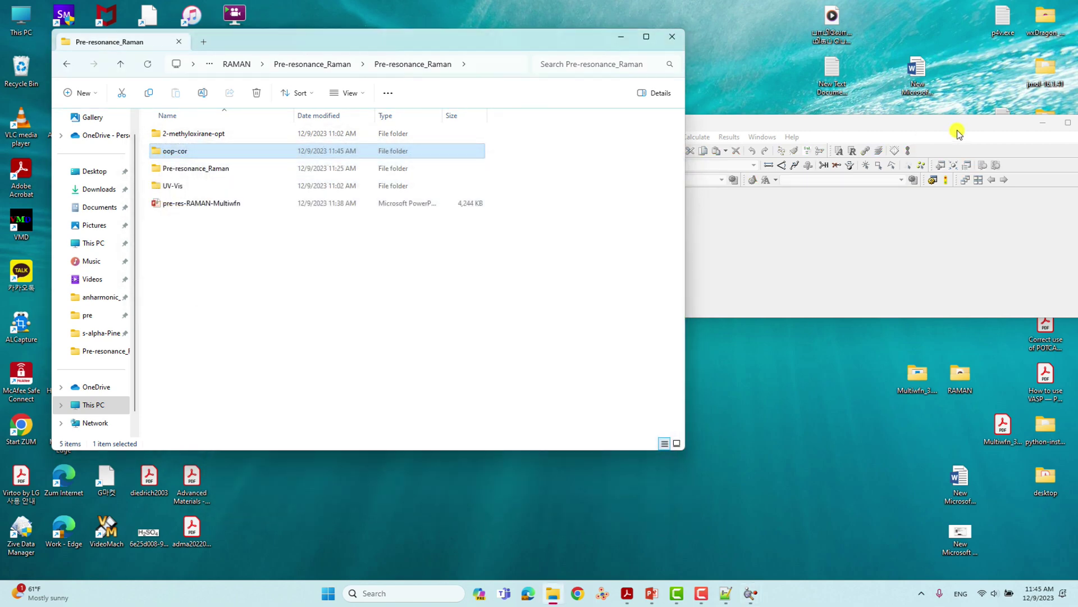
pyautogui.click(977, 127)
pyautogui.click(266, 301)
pyautogui.click(184, 153)
pyautogui.press('Delete')
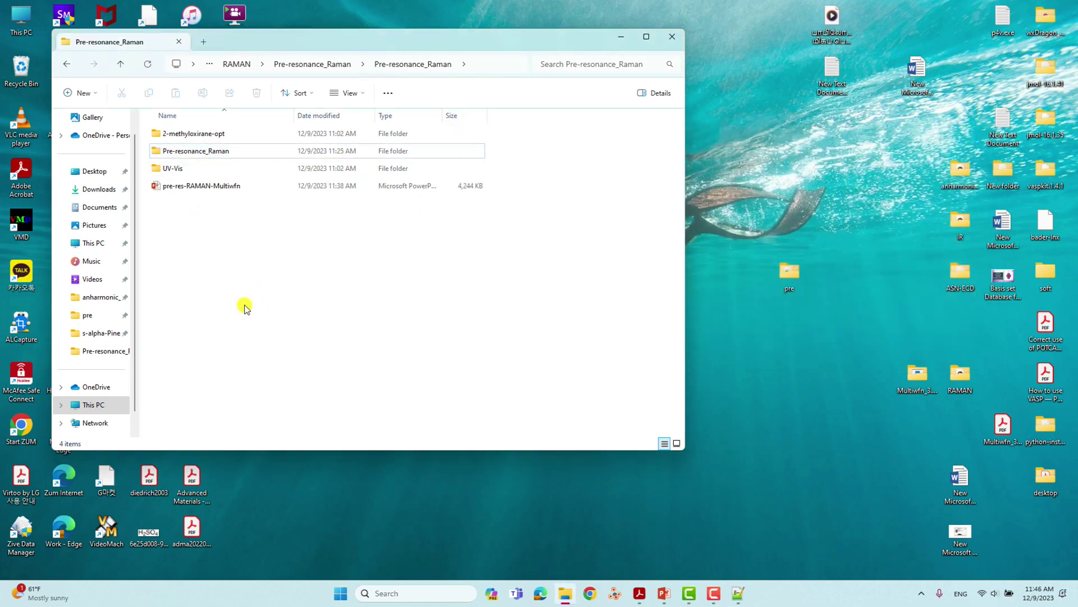
# - Open s-methyl-oxirane-pre-res-raman-UV.gjf from the UV-Vis folder and reposition its Notepad++ window
pyautogui.doubleClick(173, 169)
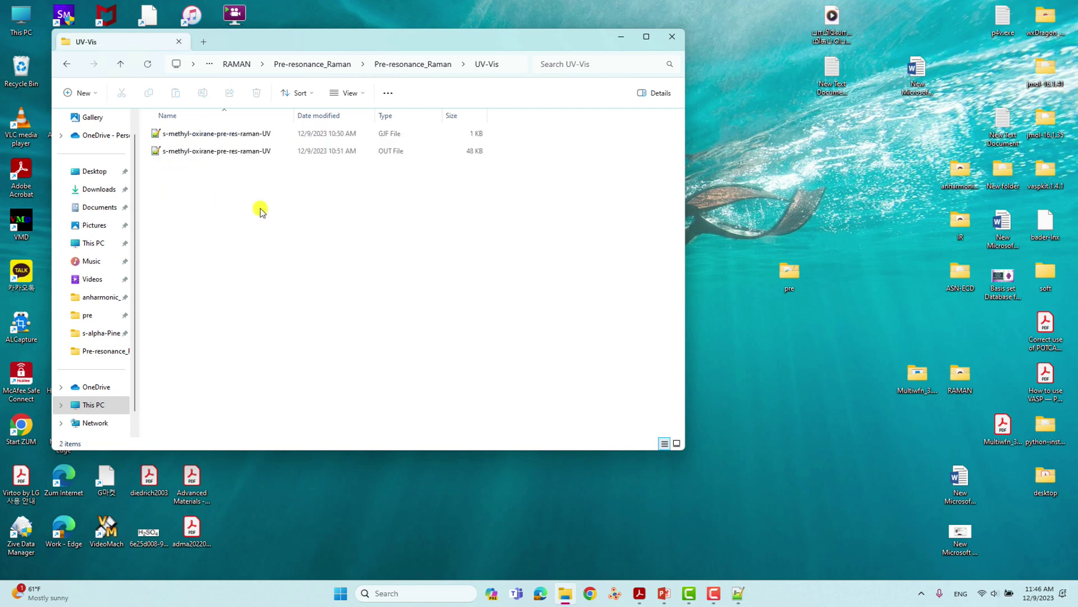
pyautogui.doubleClick(216, 135)
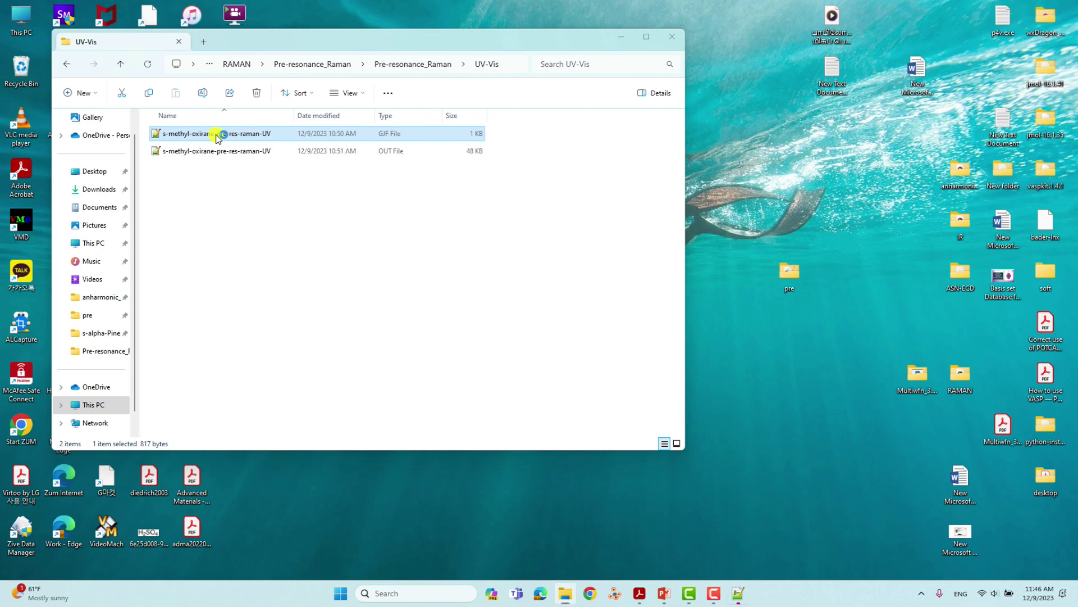
pyautogui.click(629, 345)
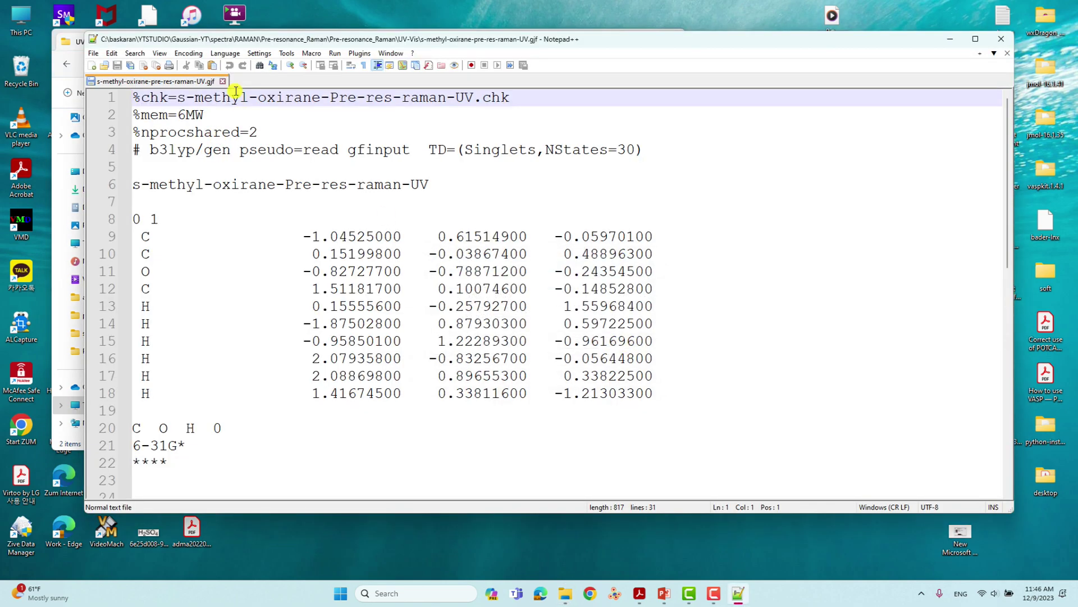
pyautogui.click(223, 81)
pyautogui.moveTo(268, 44); pyautogui.dragTo(488, 50)
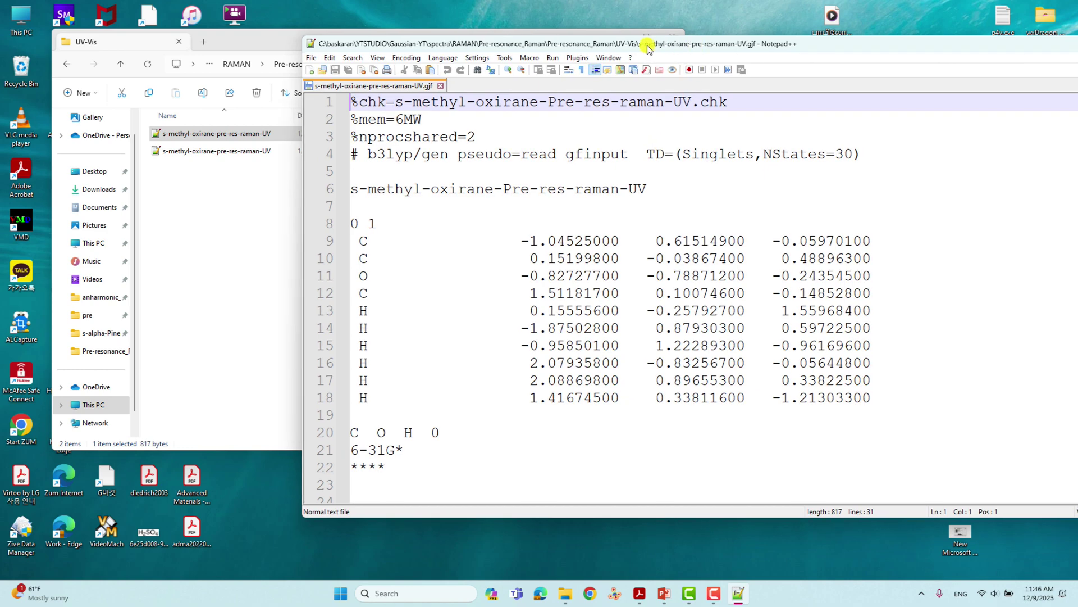
pyautogui.moveTo(699, 44); pyautogui.dragTo(549, 44)
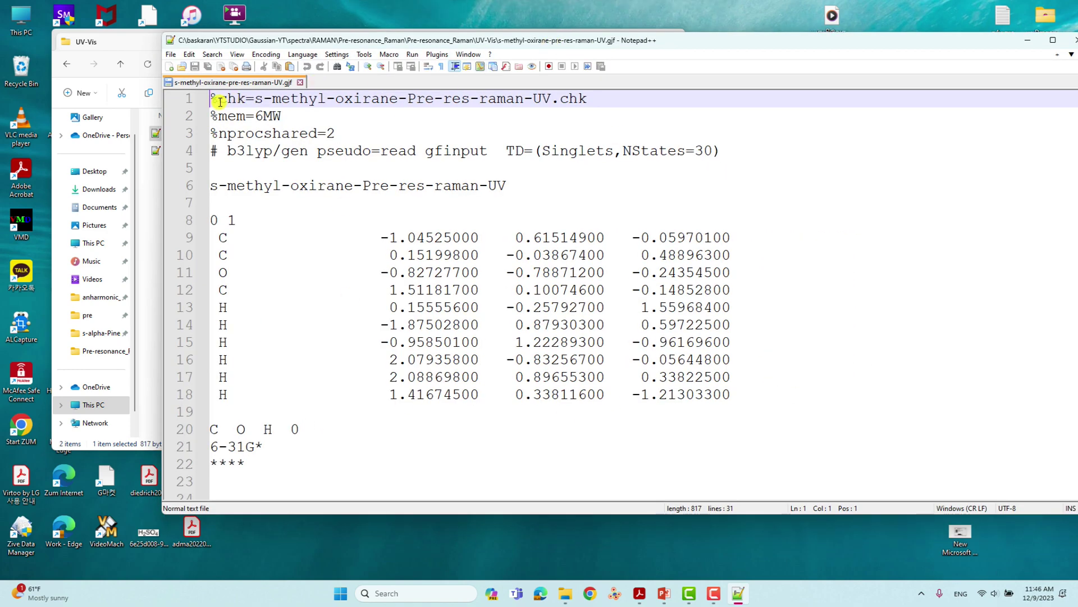
# - Examine the checkpoint name, memory and processor settings, and the route line with its TD keyword in the input file
pyautogui.moveTo(218, 100); pyautogui.dragTo(212, 100)
pyautogui.moveTo(257, 100); pyautogui.dragTo(552, 100)
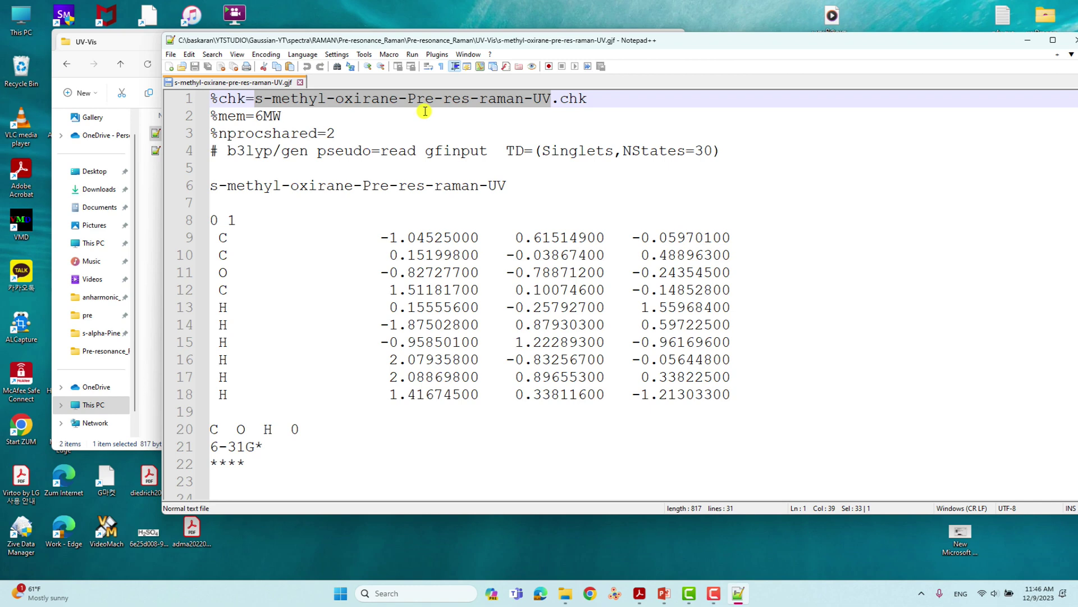
pyautogui.click(336, 134)
pyautogui.keyDown('shift'); pyautogui.click(212, 116); pyautogui.keyUp('shift')
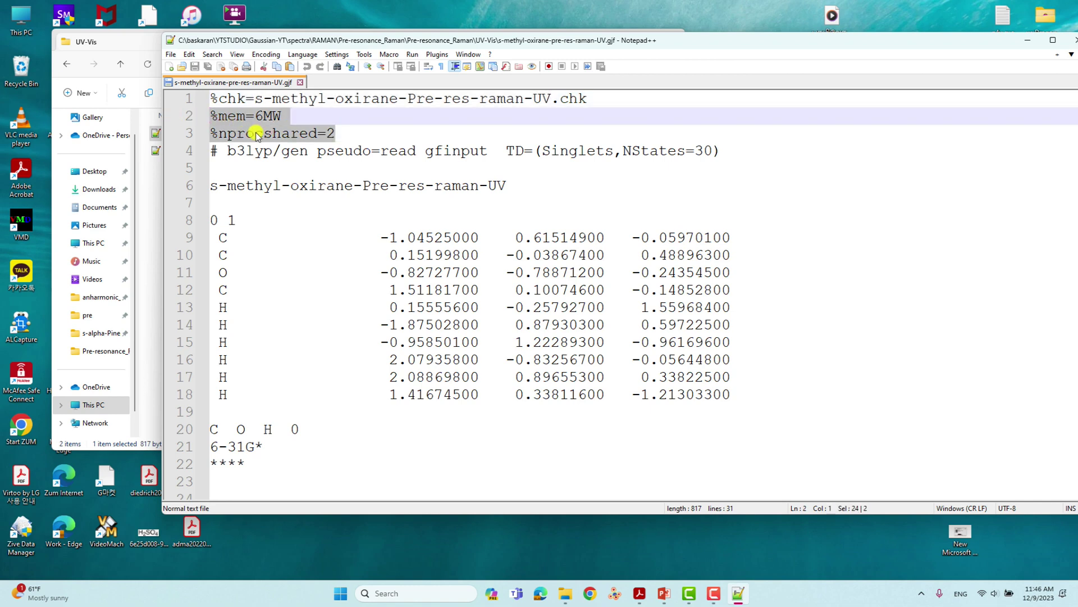
pyautogui.moveTo(230, 151); pyautogui.dragTo(278, 151)
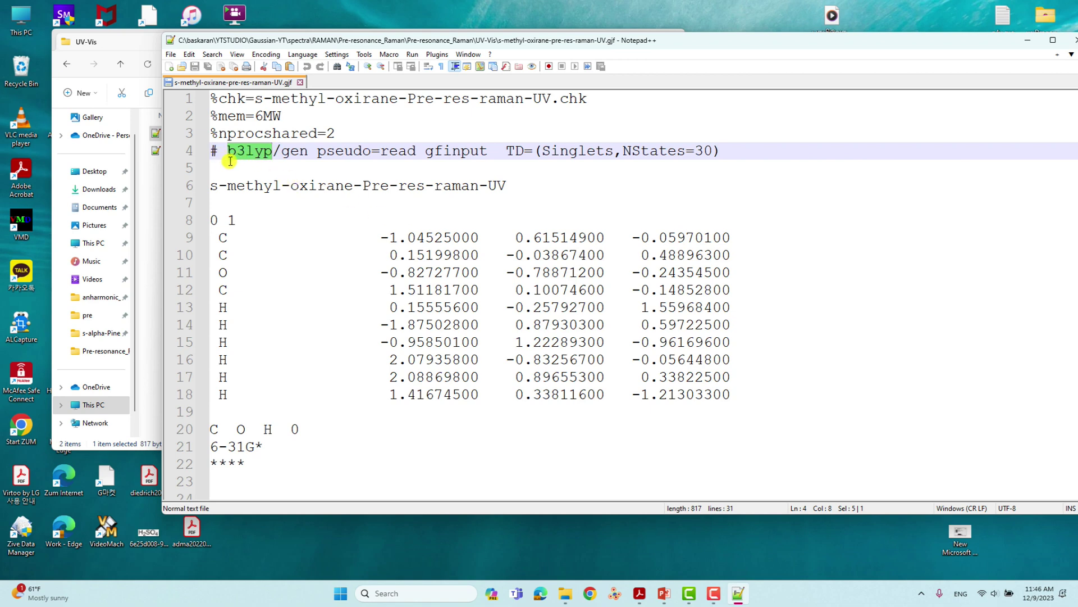
pyautogui.moveTo(490, 155); pyautogui.dragTo(282, 152)
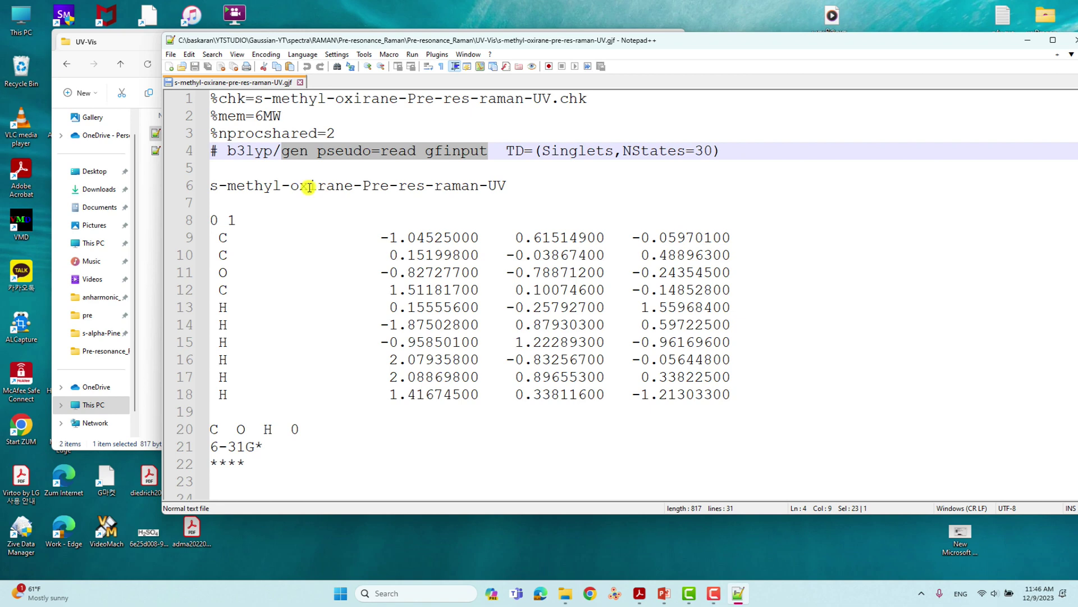
pyautogui.moveTo(506, 151); pyautogui.dragTo(737, 159)
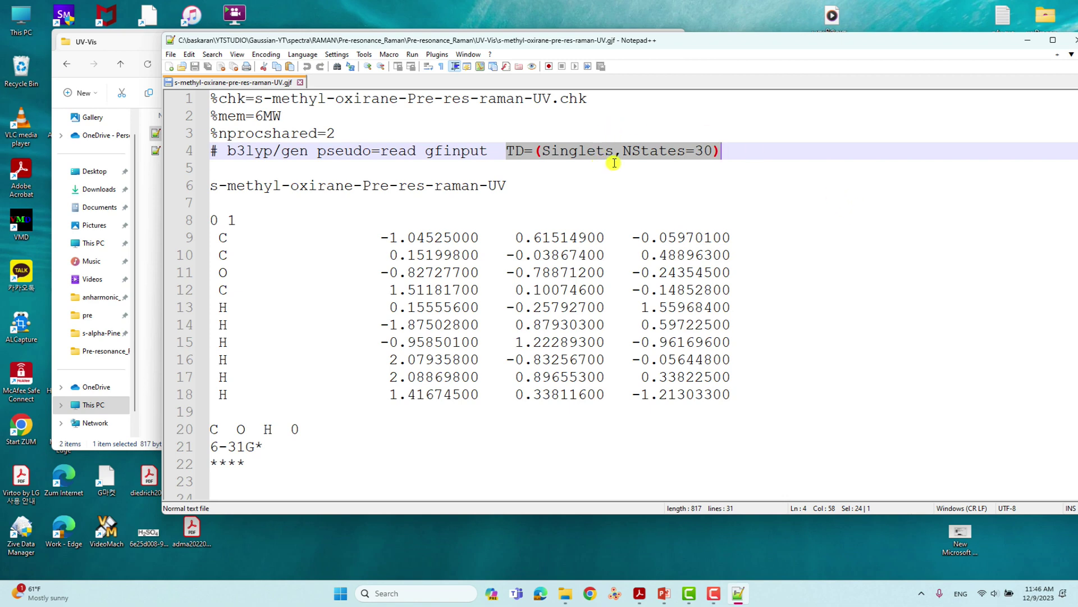
pyautogui.click(760, 150)
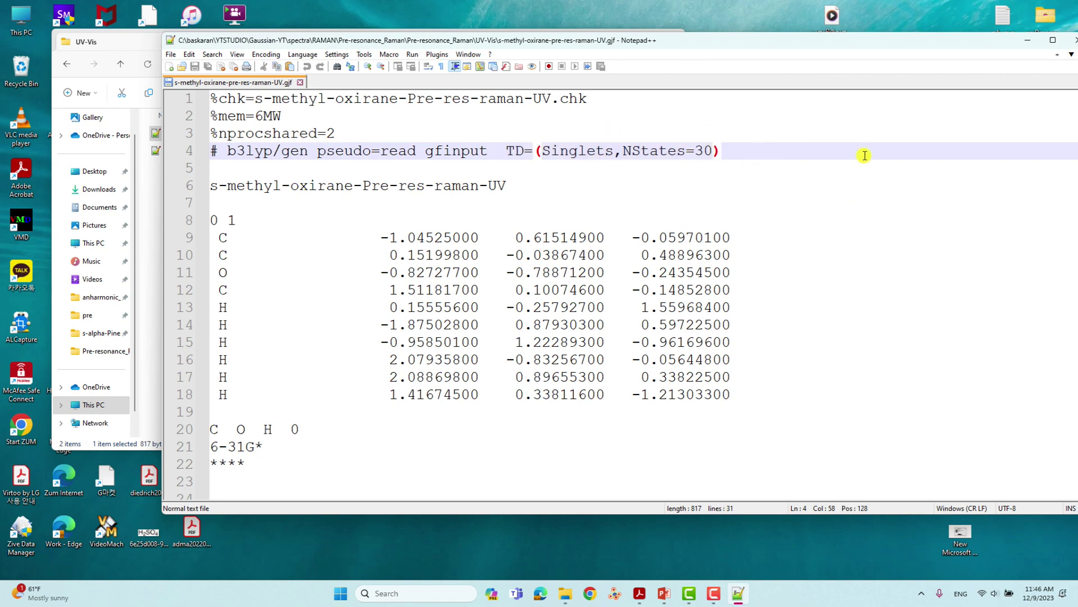
pyautogui.click(521, 151)
pyautogui.click(234, 169)
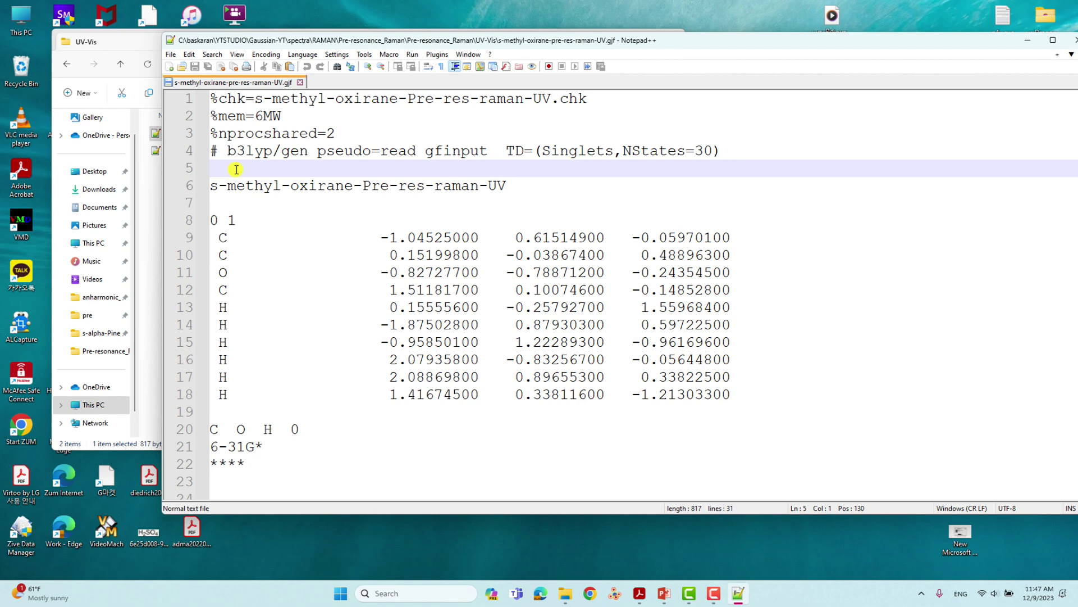
# - Examine the job title, charge and multiplicity, optimized coordinates, and the basis set section for C, O and H
pyautogui.moveTo(520, 190); pyautogui.dragTo(218, 210)
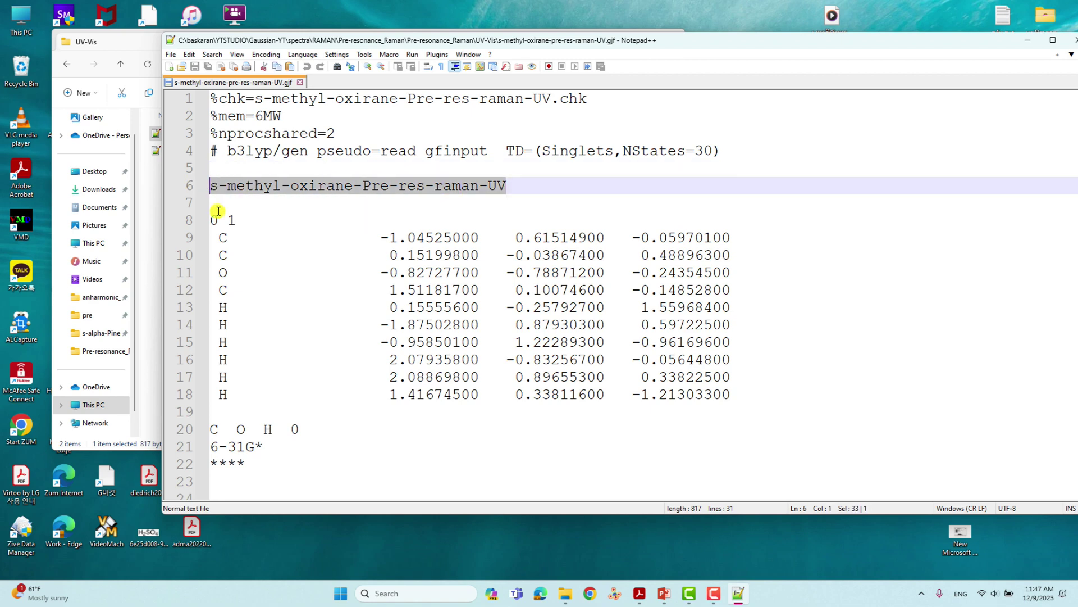
pyautogui.click(217, 203)
pyautogui.doubleClick(217, 219)
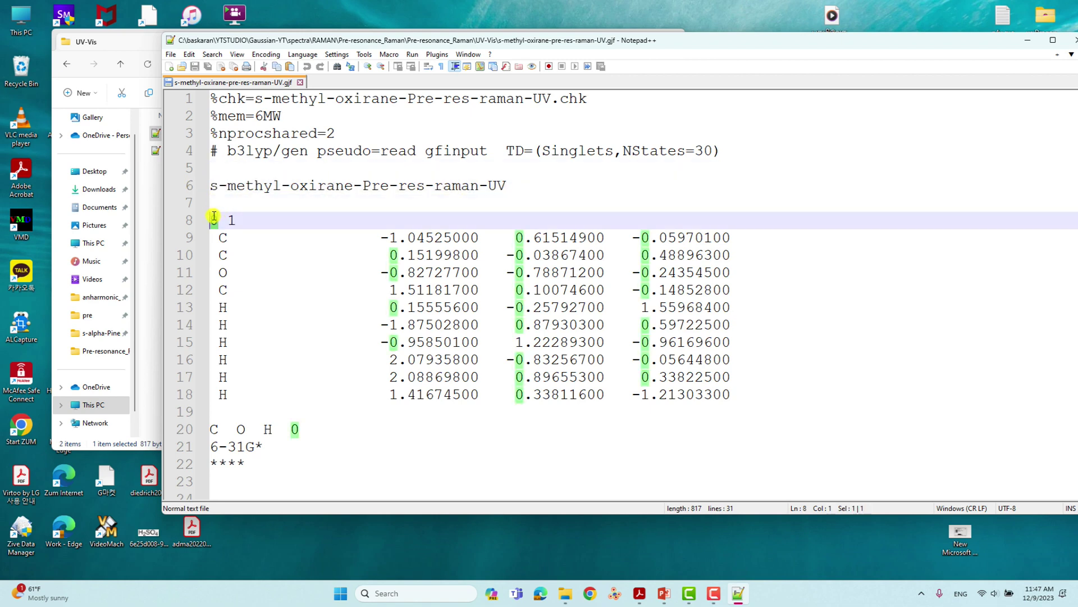
pyautogui.doubleClick(231, 220)
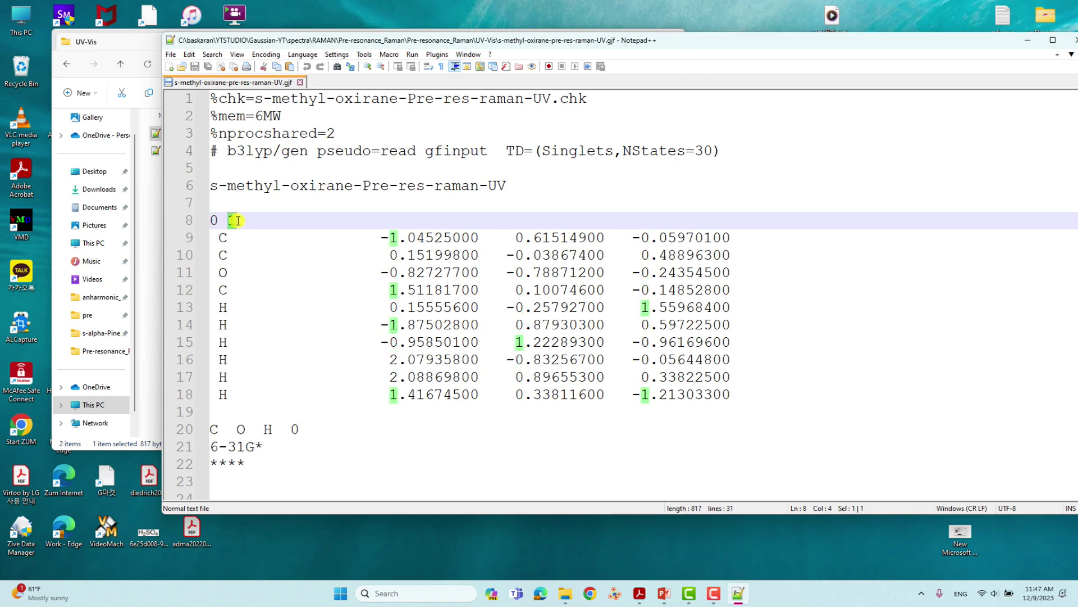
pyautogui.moveTo(212, 234); pyautogui.dragTo(740, 395)
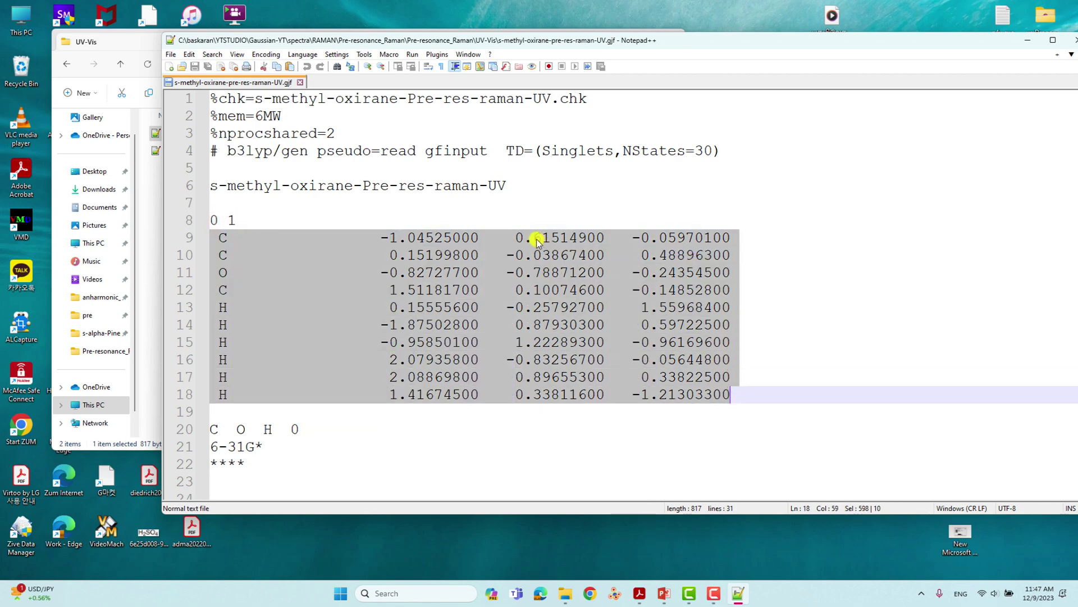
pyautogui.scroll(-3, 533, 239)
pyautogui.click(224, 256)
pyautogui.moveTo(273, 272); pyautogui.dragTo(209, 273)
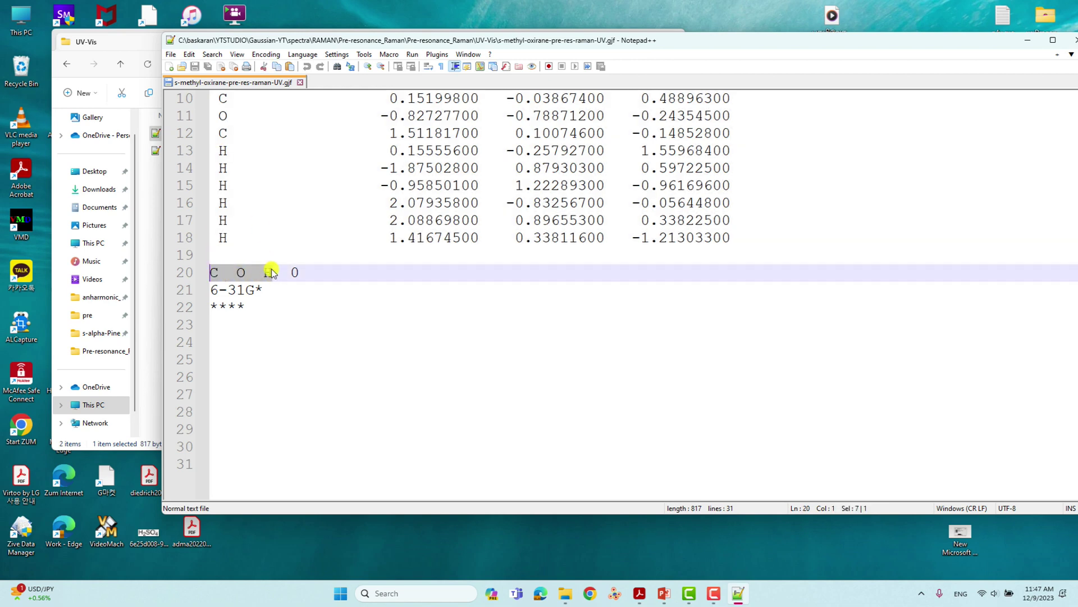
pyautogui.doubleClick(295, 273)
pyautogui.moveTo(263, 290); pyautogui.dragTo(211, 293)
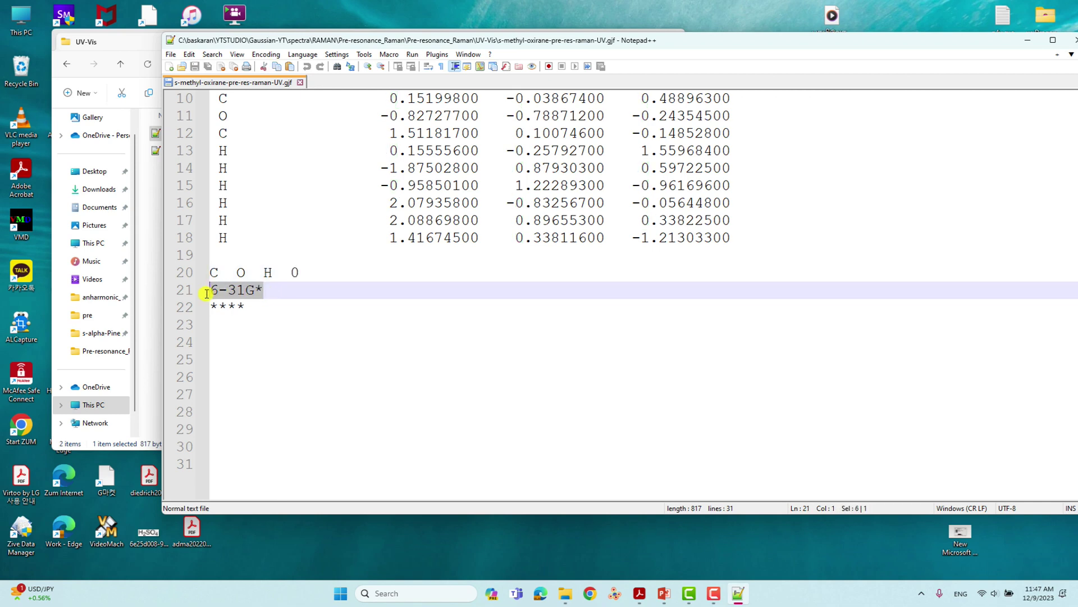
pyautogui.moveTo(253, 308); pyautogui.dragTo(195, 307)
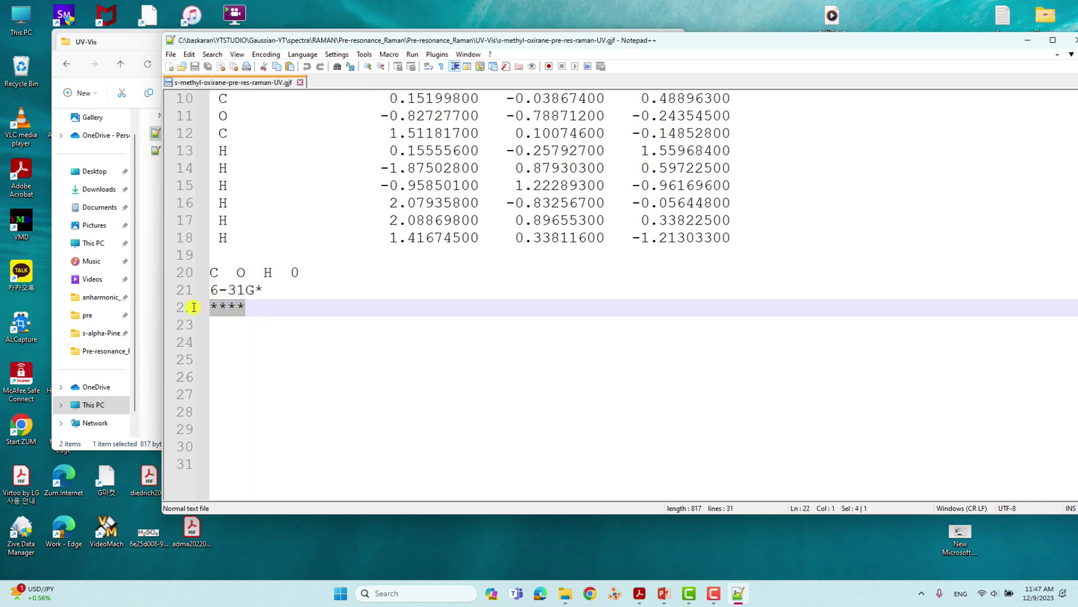
# - Add three blank lines after the closing **** of the basis set section and save the input file
pyautogui.click(255, 304)
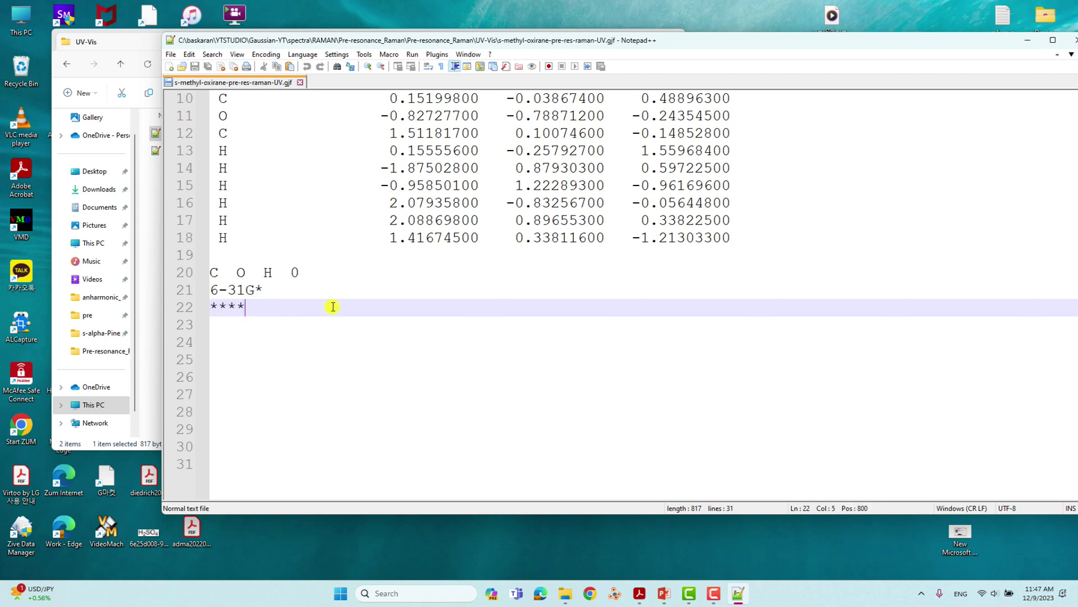
pyautogui.press('Return')
pyautogui.press('Return')
pyautogui.press('Return')
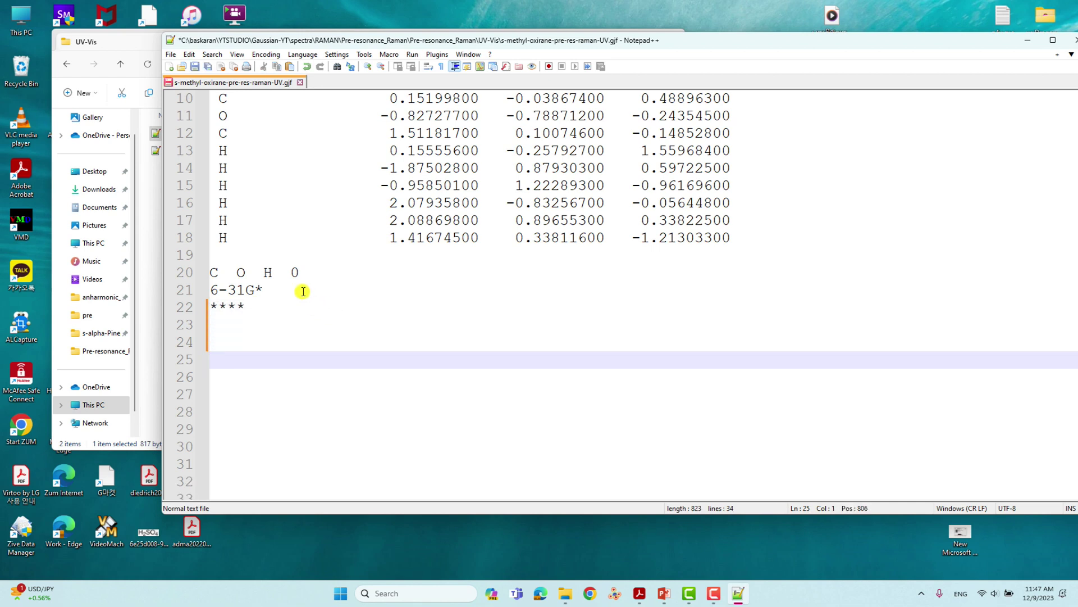
pyautogui.click(195, 67)
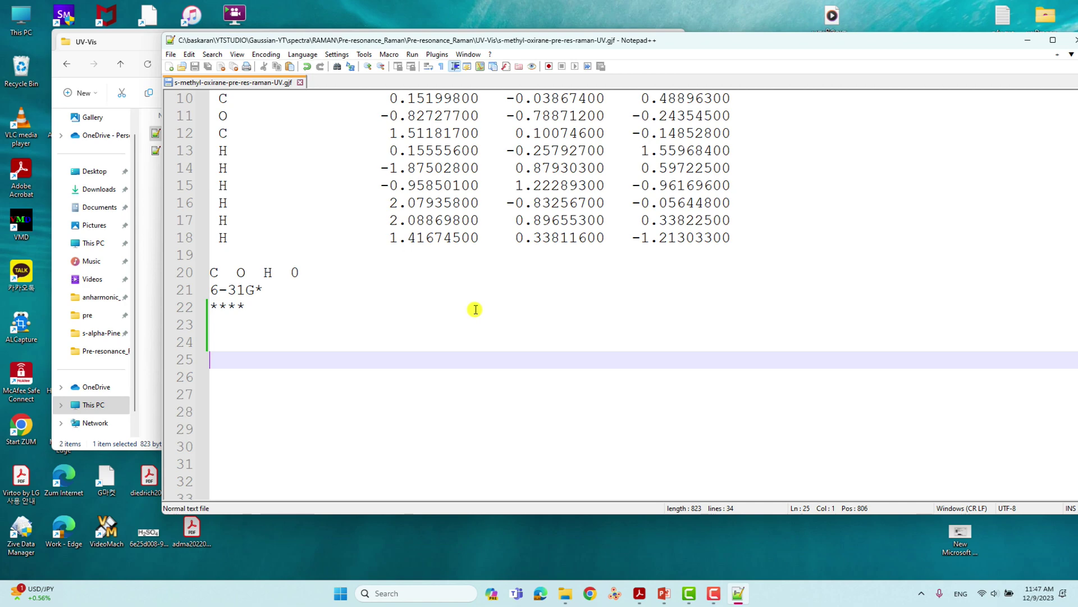
# - Close the UV input file and exit Notepad++ to return to the UV-Vis folder
pyautogui.doubleClick(927, 43)
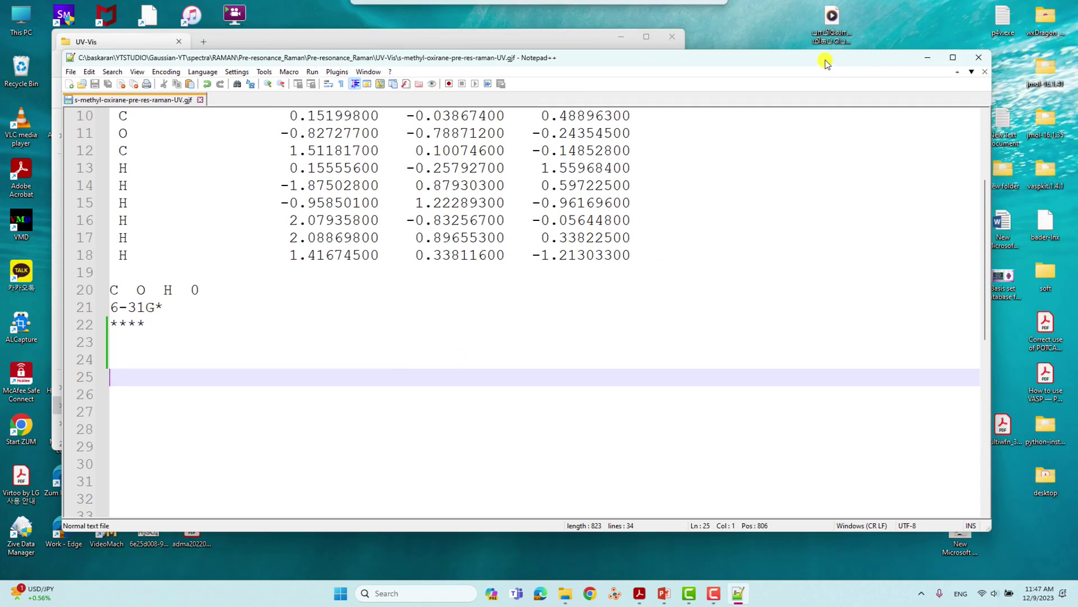
pyautogui.click(202, 101)
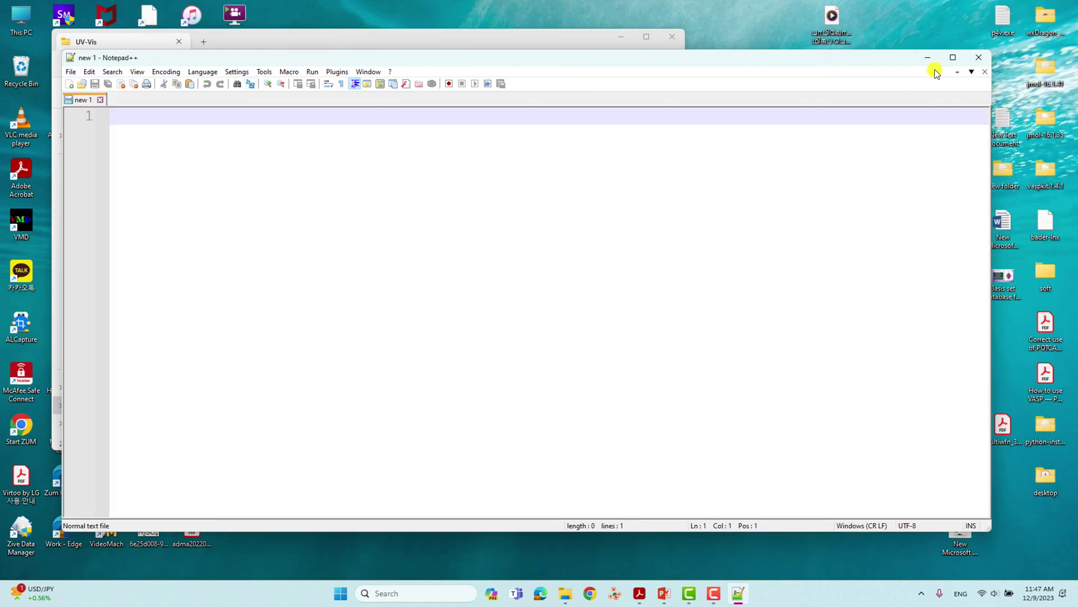
pyautogui.click(979, 57)
pyautogui.click(386, 246)
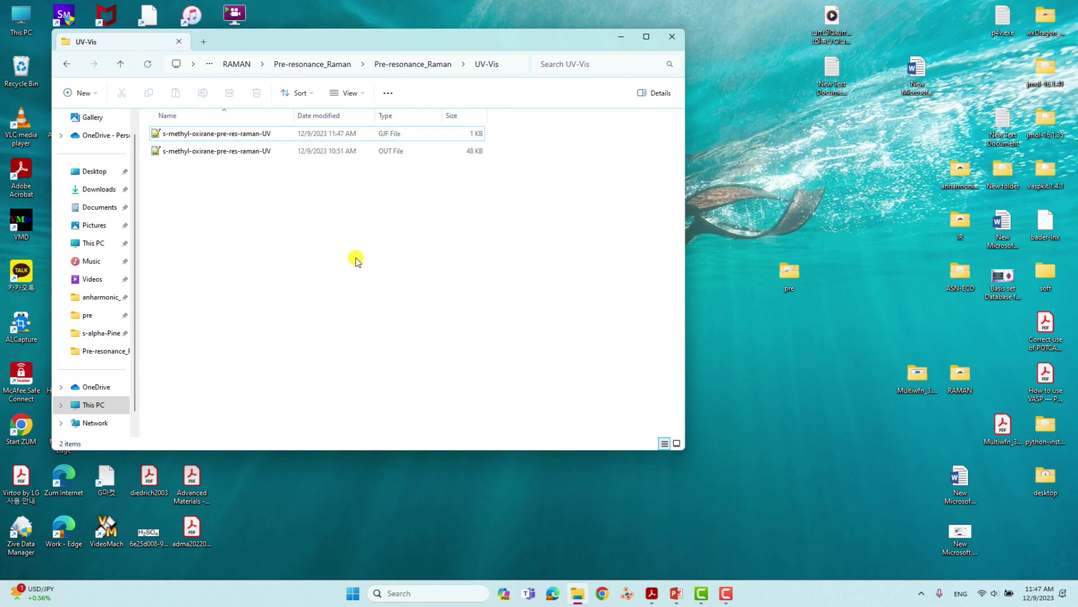
# - Open the s-methyl-oxirane-pre-res-raman-UV OUT file and find its excitation energies and oscillator strengths section
pyautogui.click(238, 152)
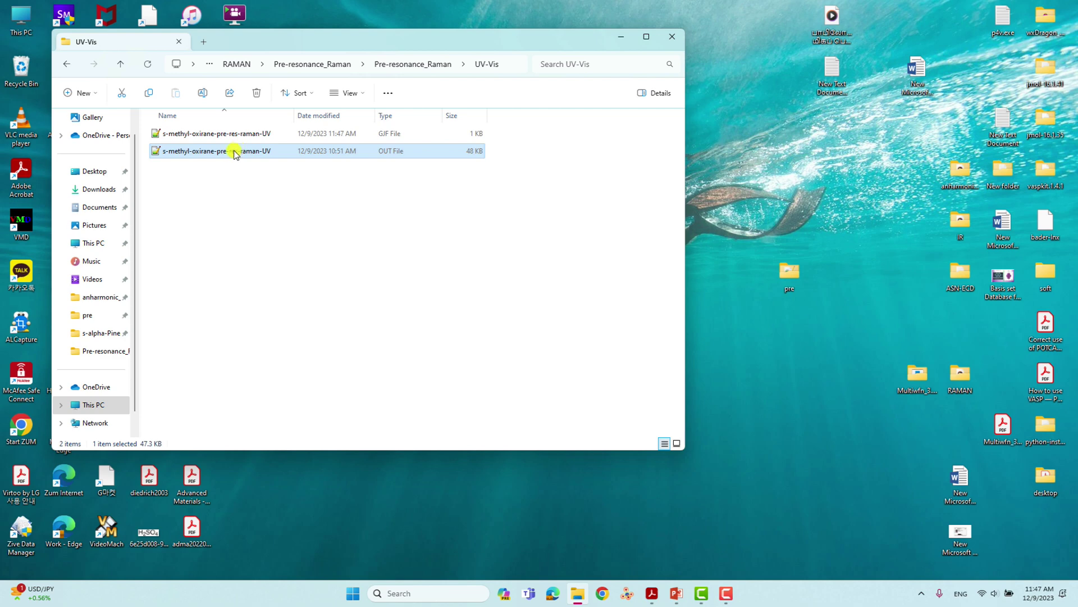
pyautogui.doubleClick(235, 152)
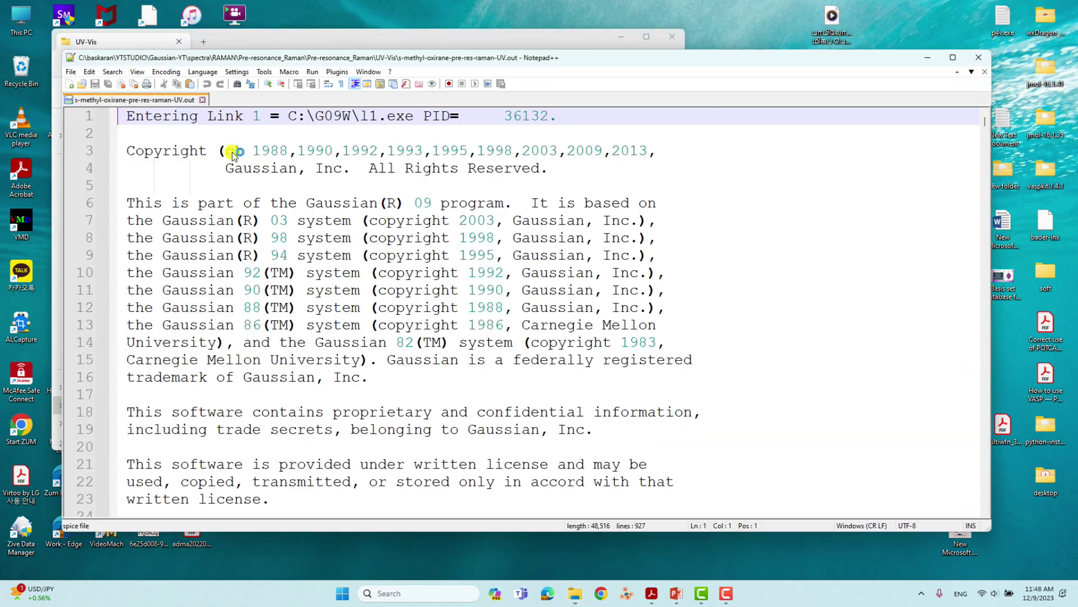
pyautogui.scroll(-20, 457, 211)
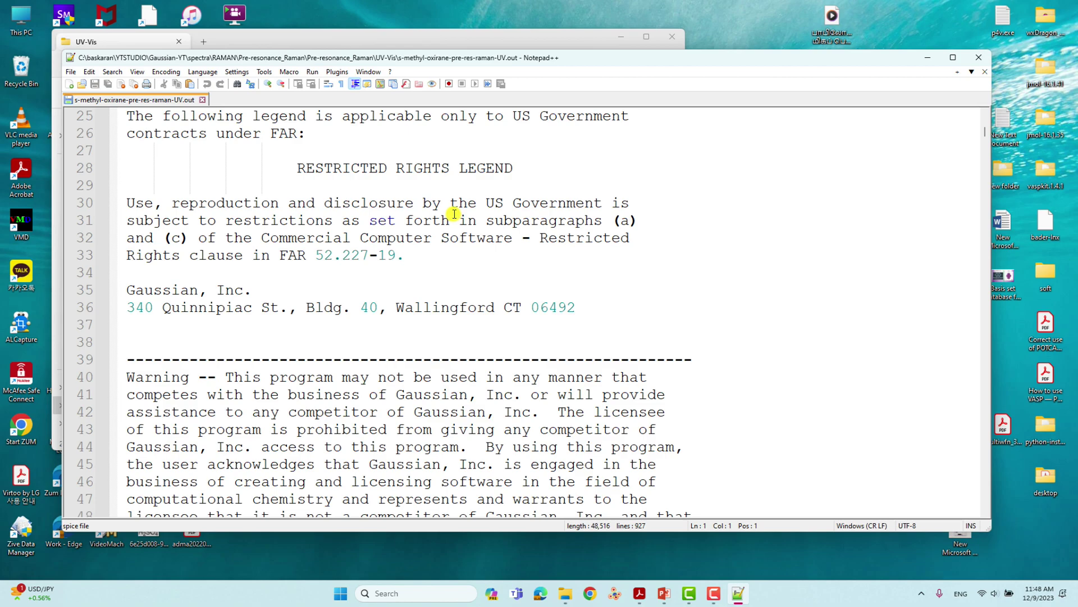
pyautogui.scroll(-20, 508, 232)
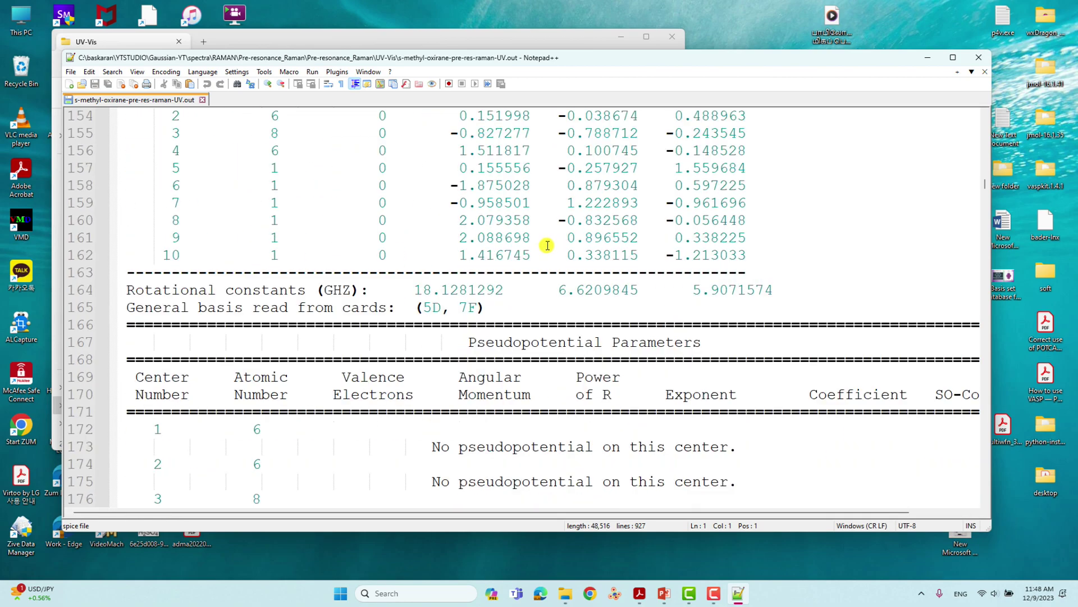
pyautogui.scroll(-20, 528, 241)
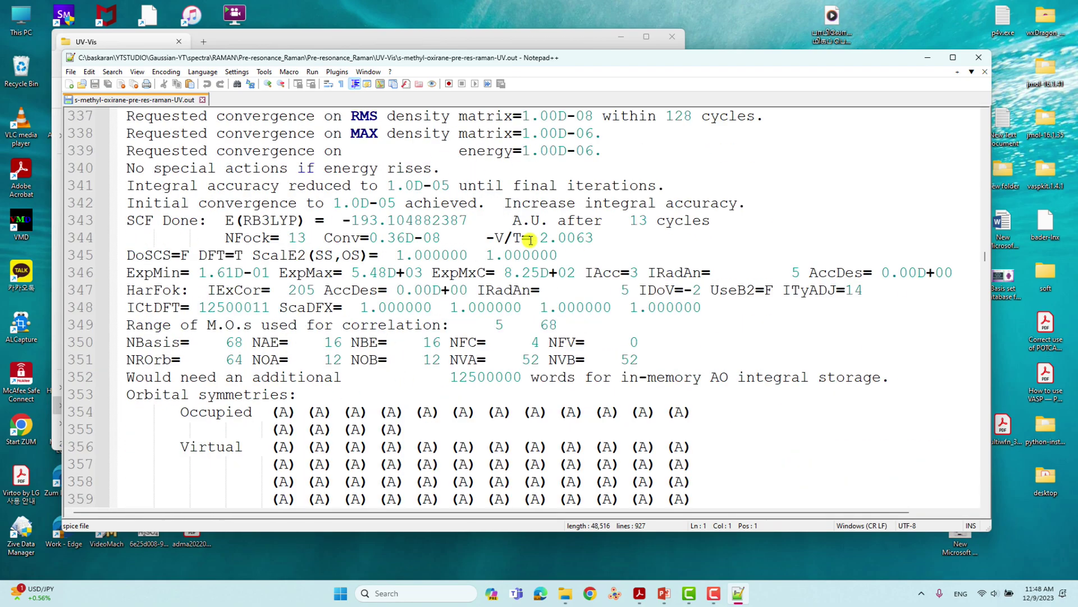
pyautogui.scroll(-20, 516, 242)
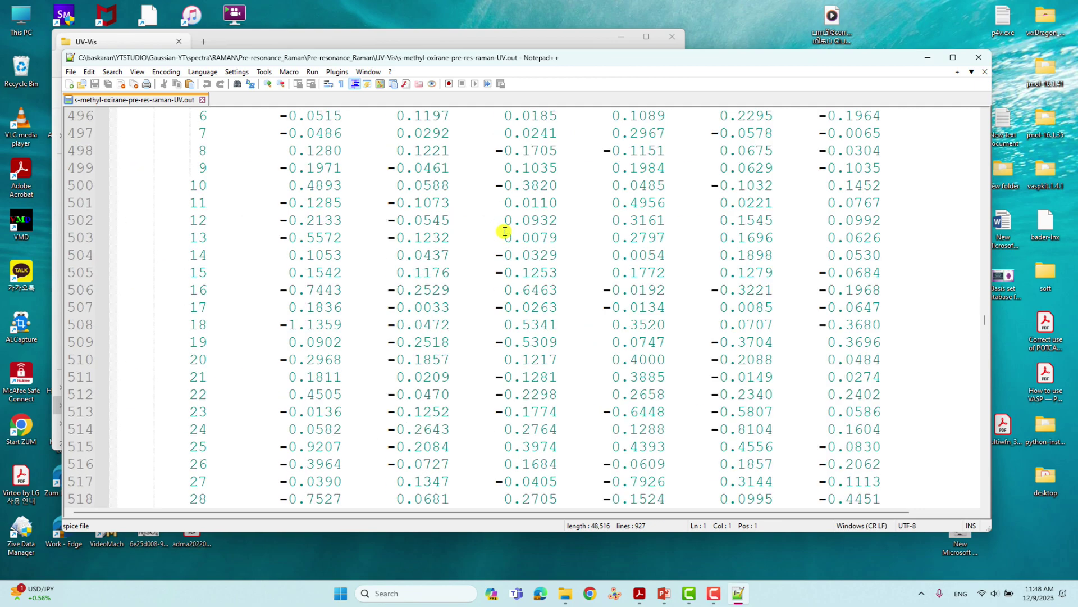
pyautogui.scroll(-20, 503, 227)
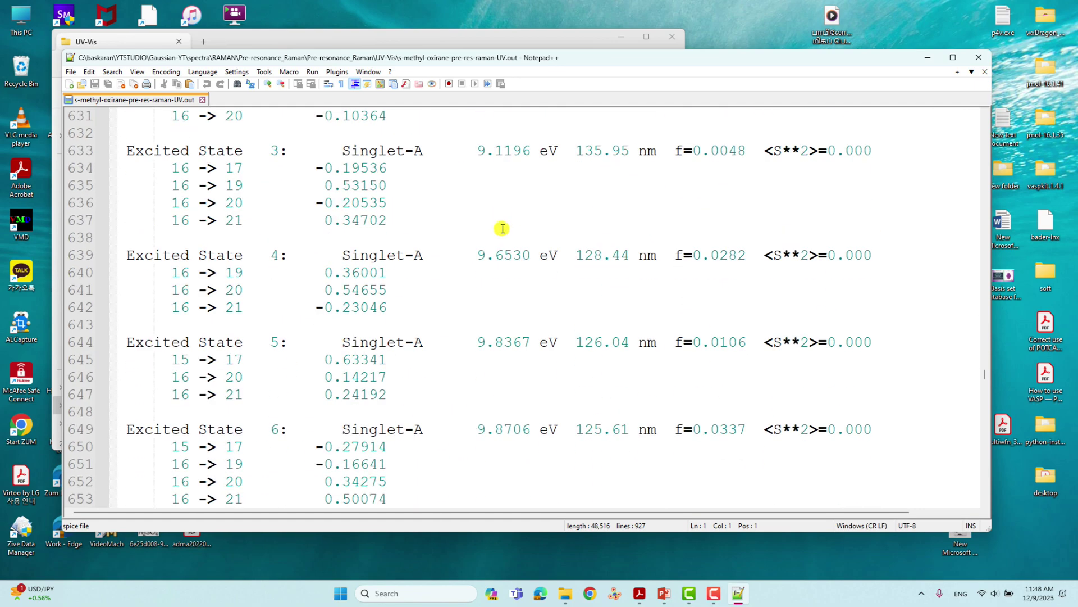
pyautogui.scroll(7, 499, 224)
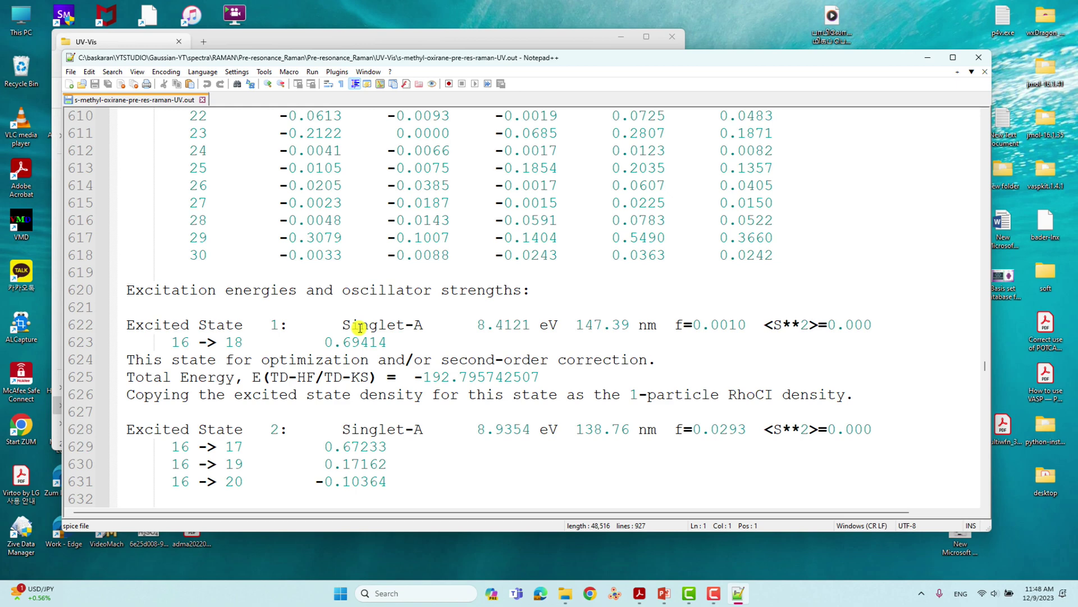
# - Examine and compare the excitation wavelengths in nm of excited states 1 and 2 in the UV output file
pyautogui.click(577, 325)
pyautogui.moveTo(577, 325); pyautogui.dragTo(656, 326)
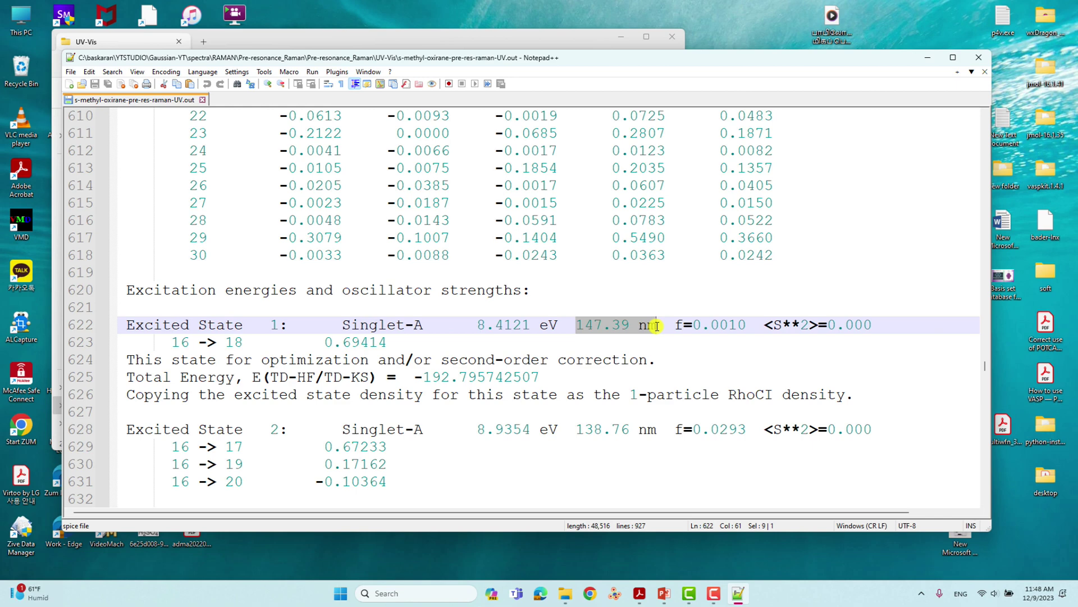
pyautogui.scroll(-2, 399, 354)
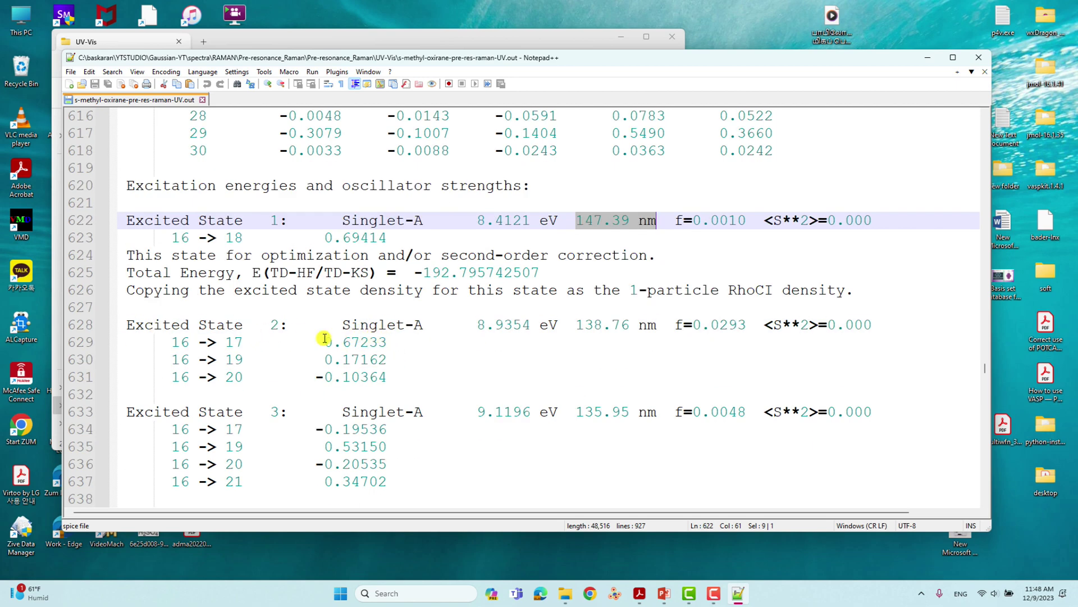
pyautogui.moveTo(577, 325); pyautogui.dragTo(628, 325)
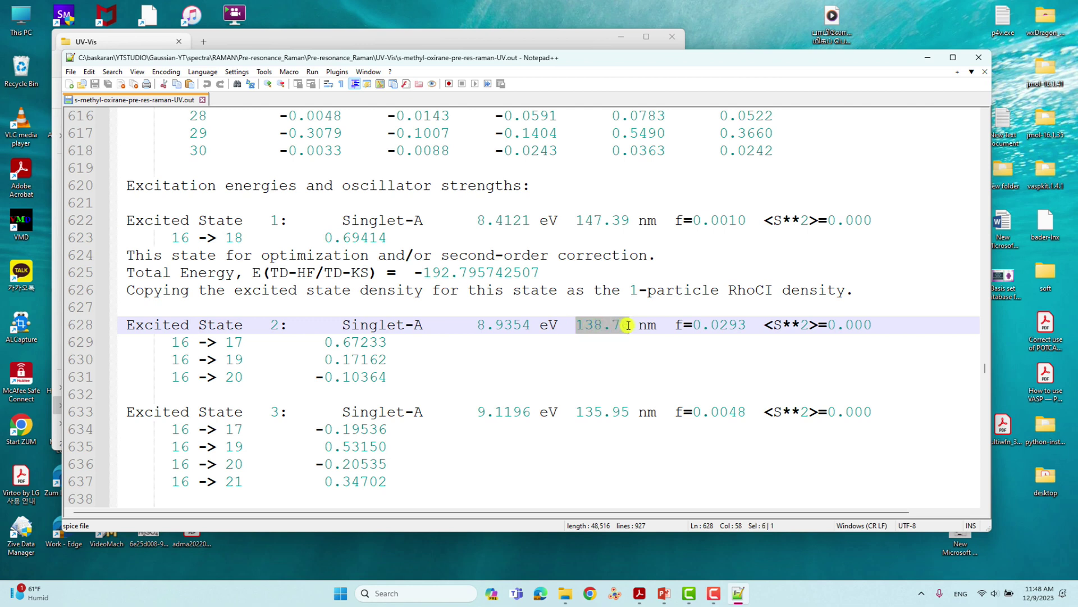
pyautogui.moveTo(577, 220); pyautogui.dragTo(629, 220)
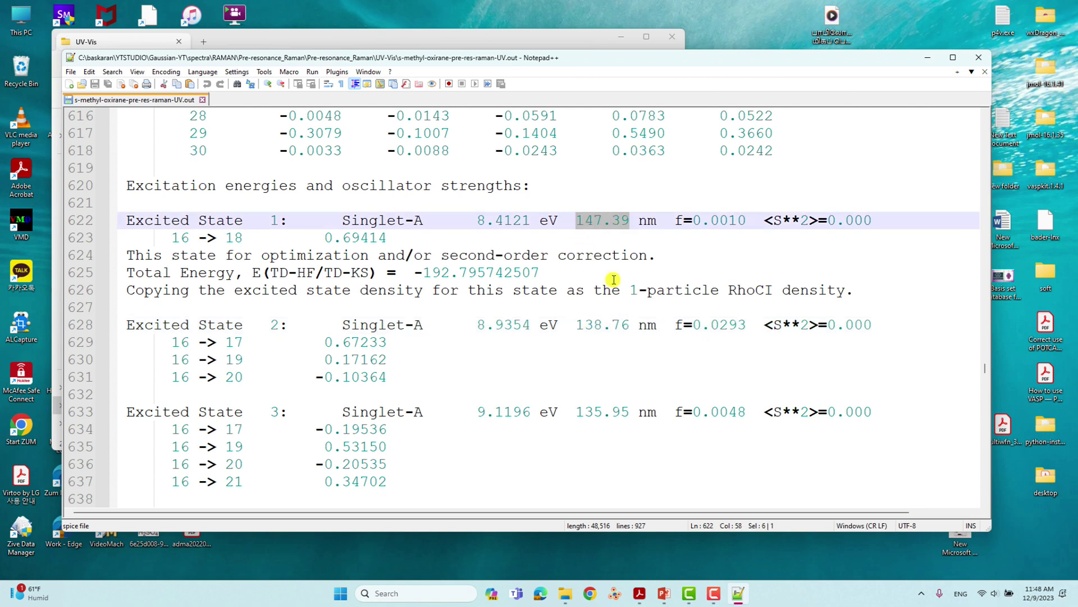
pyautogui.moveTo(576, 325); pyautogui.dragTo(640, 327)
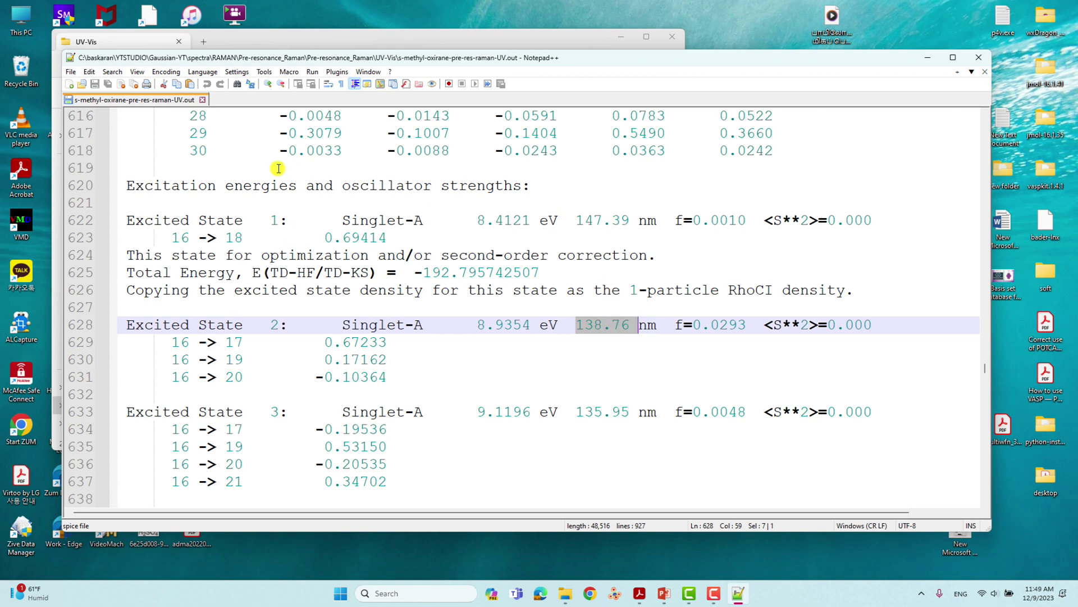
# - Check the termination line at the end of the UV output file, and exit Notepad++
pyautogui.scroll(-6, 726, 348)
pyautogui.scroll(-15, 726, 348)
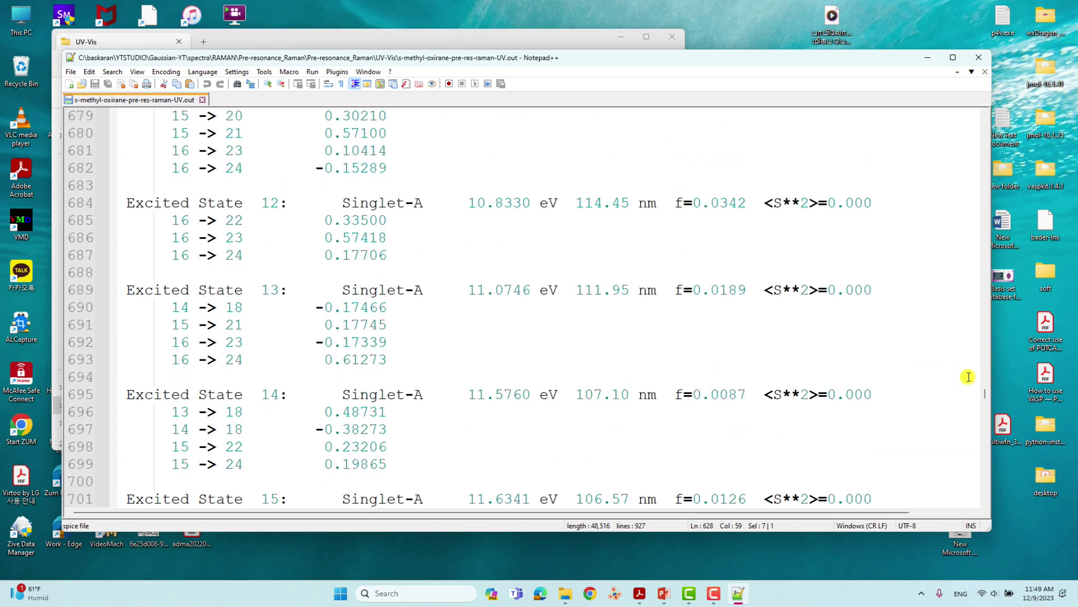
pyautogui.moveTo(984, 393); pyautogui.dragTo(985, 491)
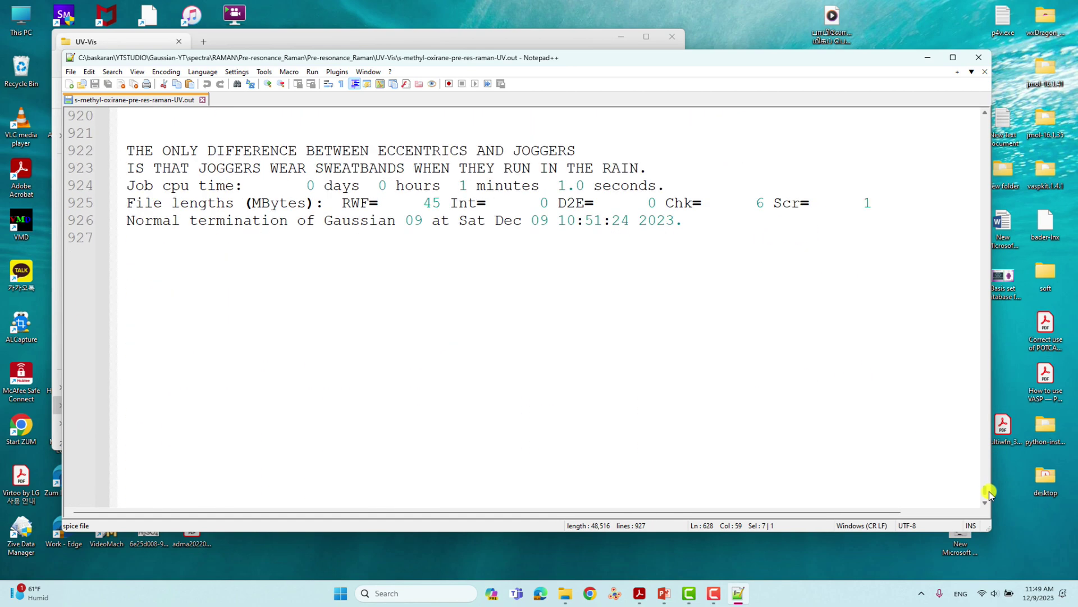
pyautogui.moveTo(133, 222); pyautogui.dragTo(469, 222)
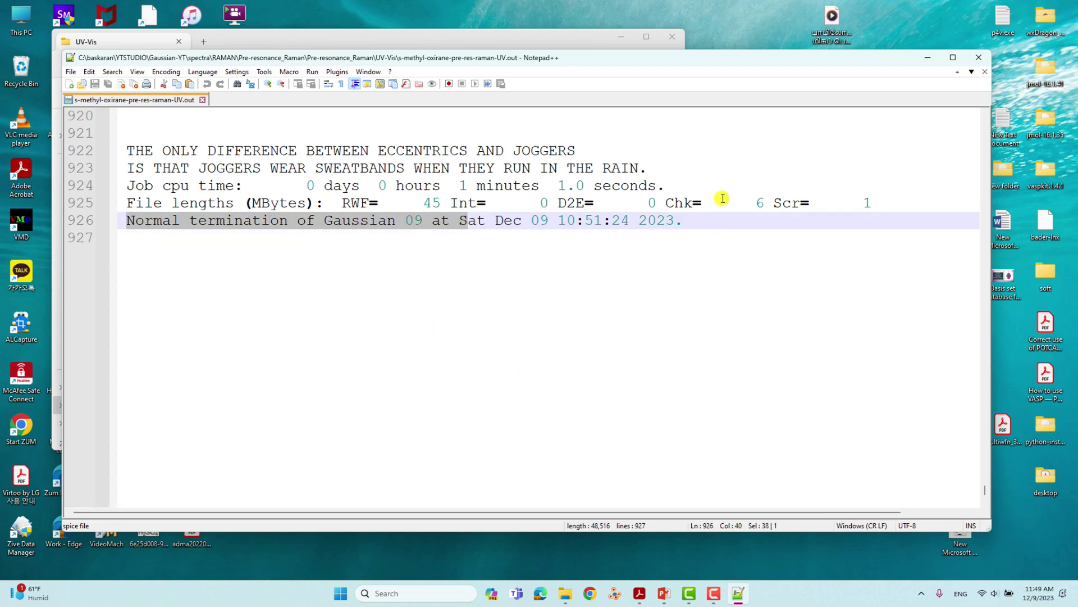
pyautogui.click(975, 58)
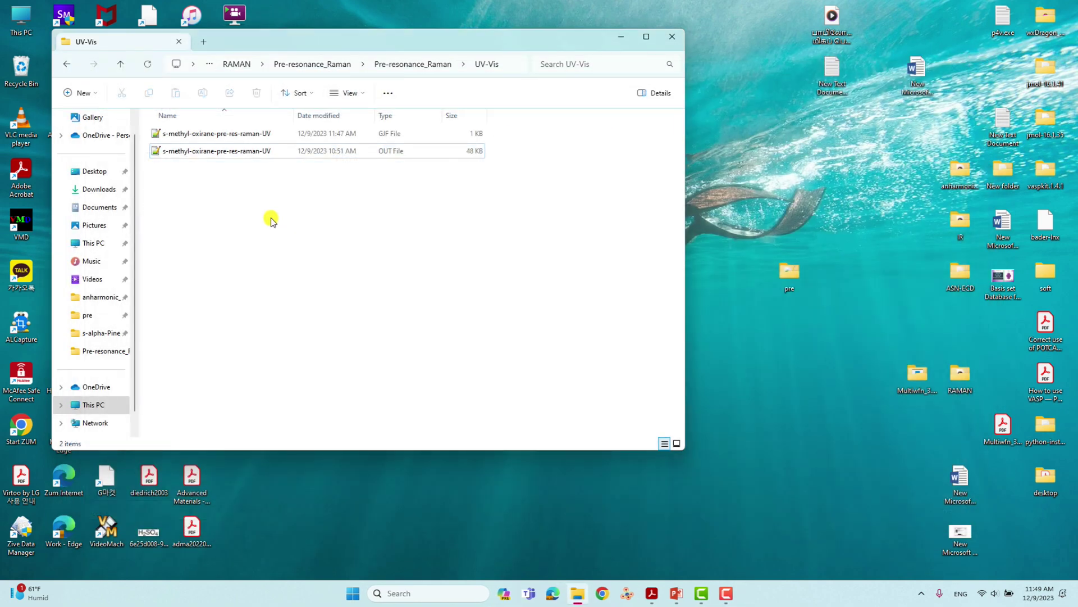
# - Go from the UV-Vis folder to the sibling Pre-resonance_Raman folder and open the s-methyl-oxirane-pre-res-raman-new GJF file
pyautogui.click(121, 64)
pyautogui.doubleClick(203, 151)
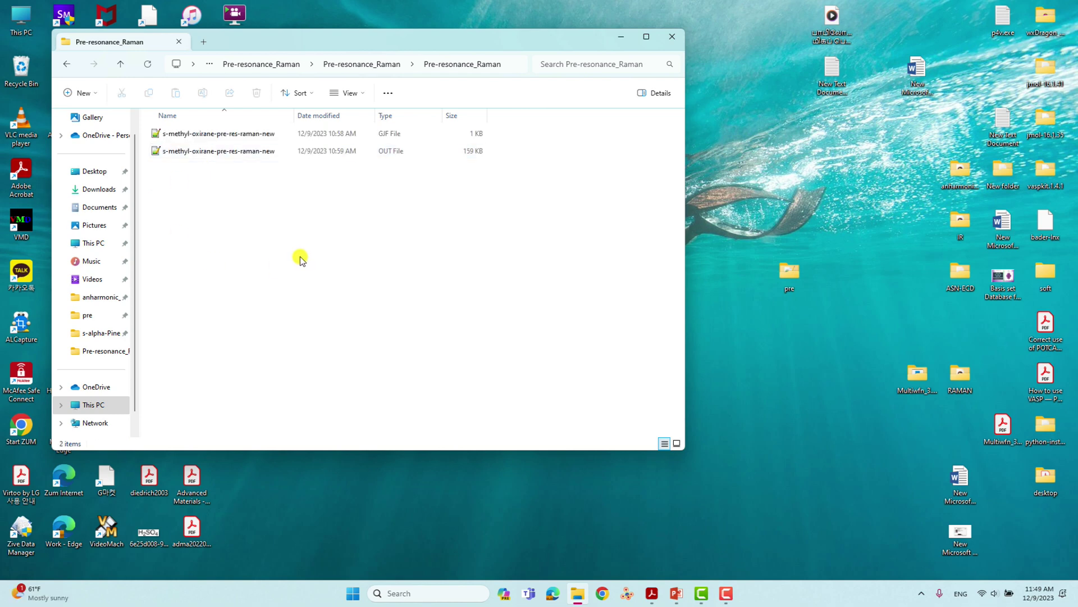
pyautogui.doubleClick(237, 135)
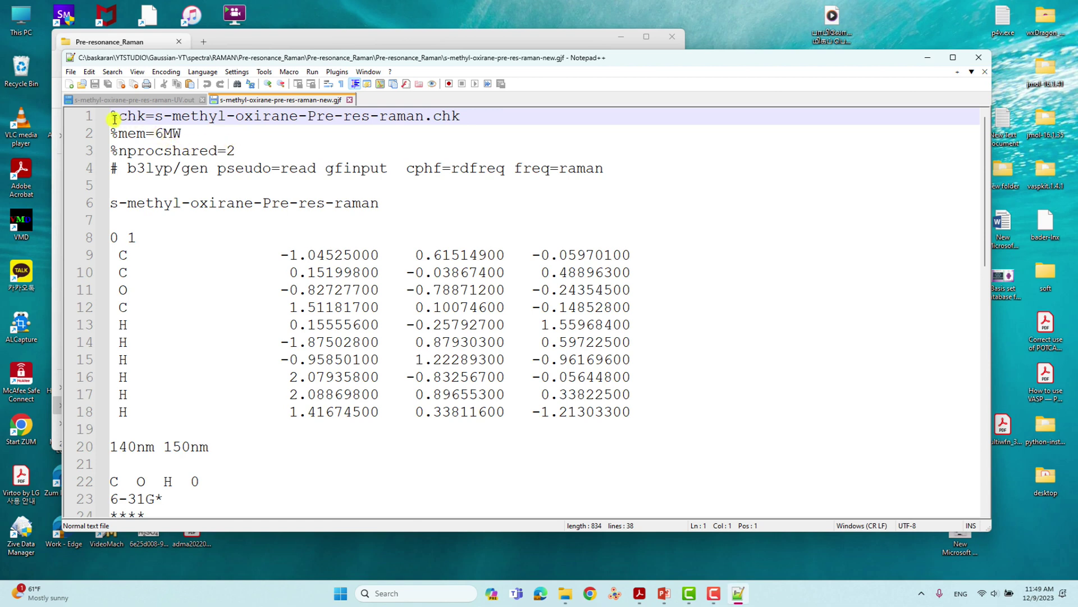
# - Examine the checkpoint name, memory and processor settings, and the cphf=rdfreq freq=raman keywords in the Raman input's route line
pyautogui.moveTo(113, 115); pyautogui.dragTo(466, 112)
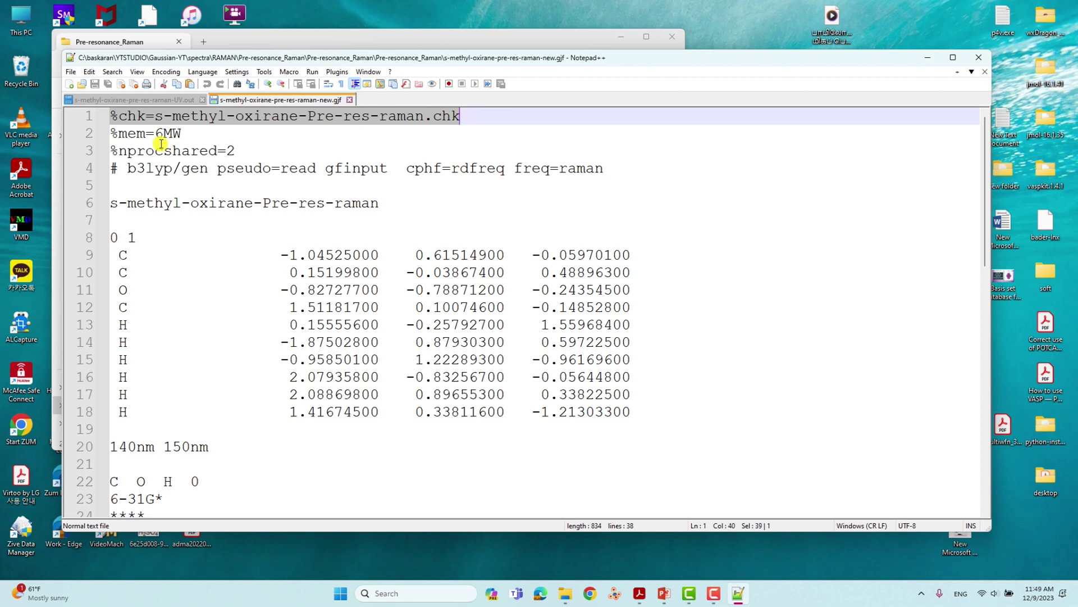
pyautogui.moveTo(112, 134); pyautogui.dragTo(269, 152)
pyautogui.moveTo(174, 169); pyautogui.dragTo(614, 173)
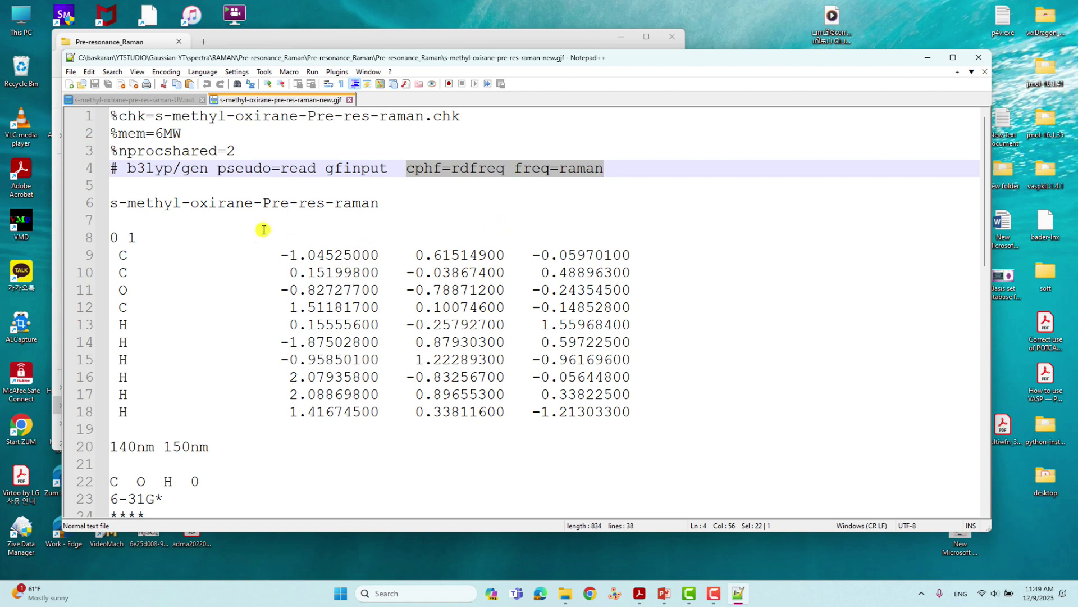
# - Examine the Raman input's job title, charge and multiplicity, atomic coordinates, and the blank lines separating these sections
pyautogui.click(130, 189)
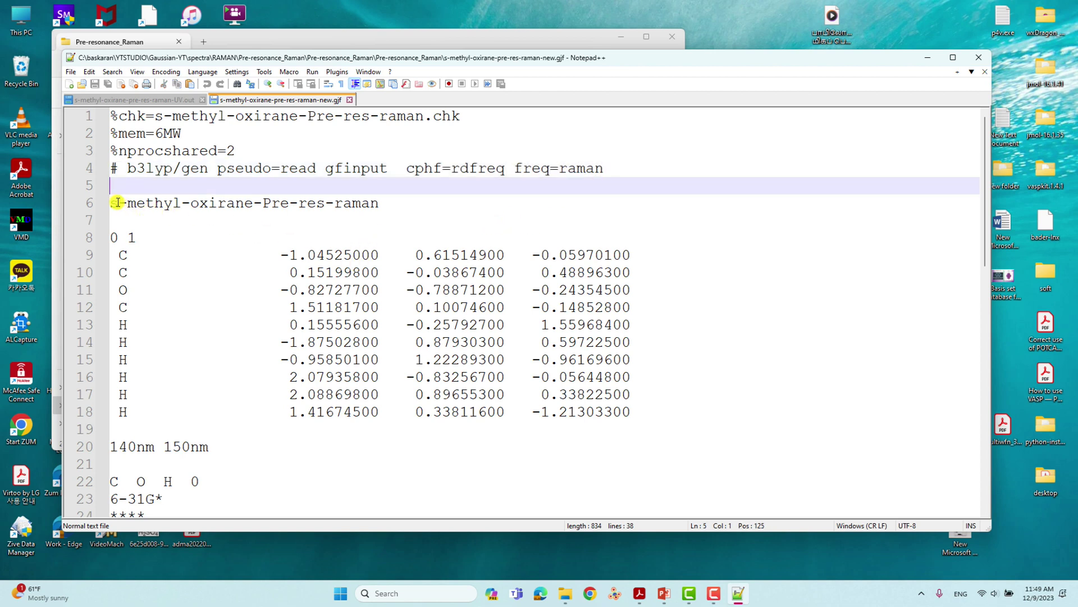
pyautogui.moveTo(114, 203); pyautogui.dragTo(388, 203)
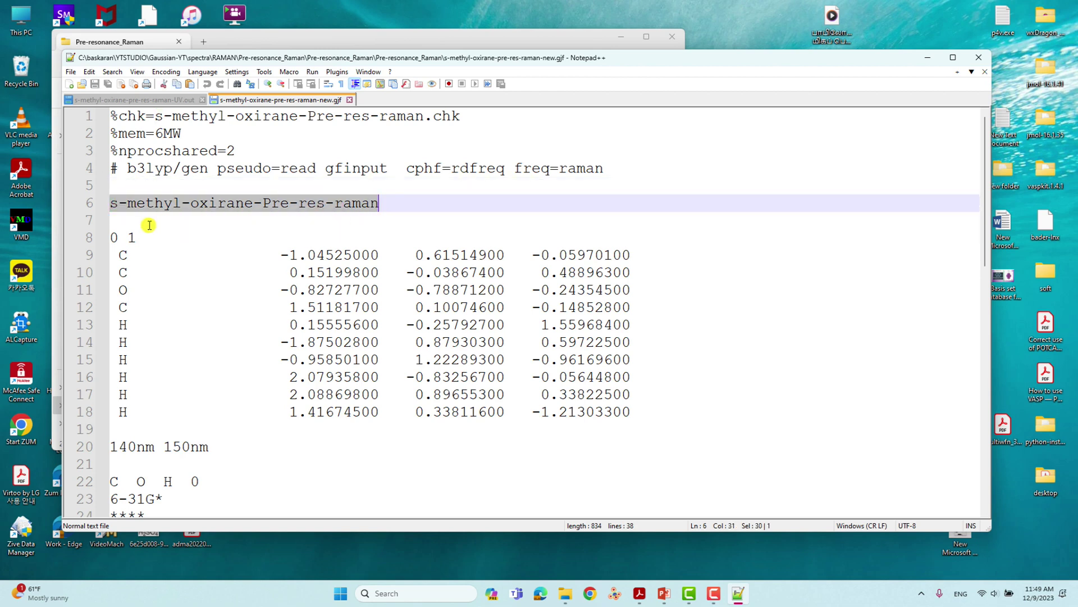
pyautogui.click(134, 220)
pyautogui.doubleClick(113, 237)
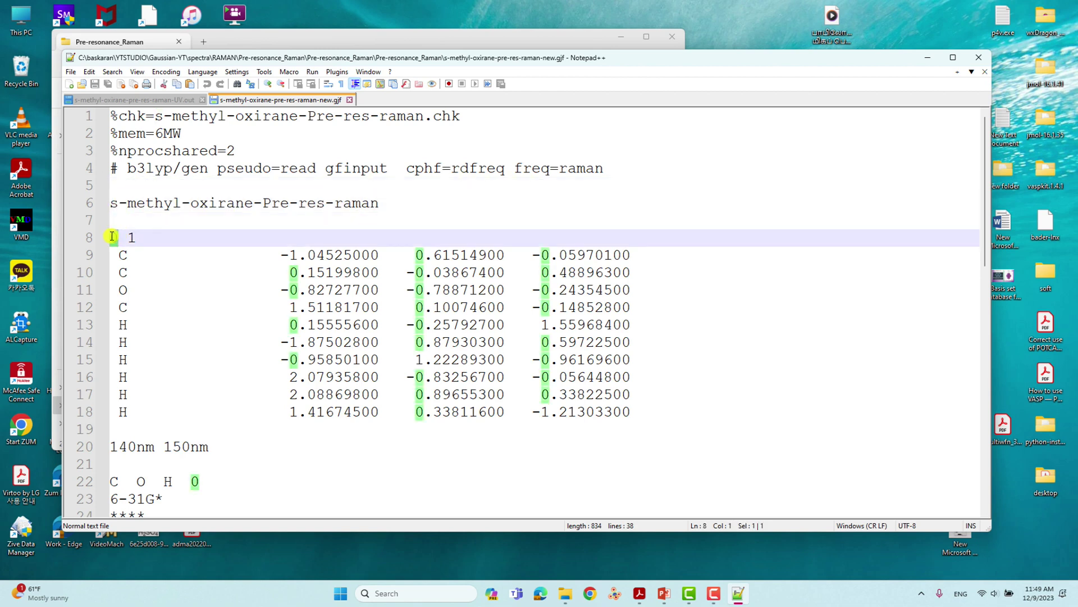
pyautogui.doubleClick(132, 237)
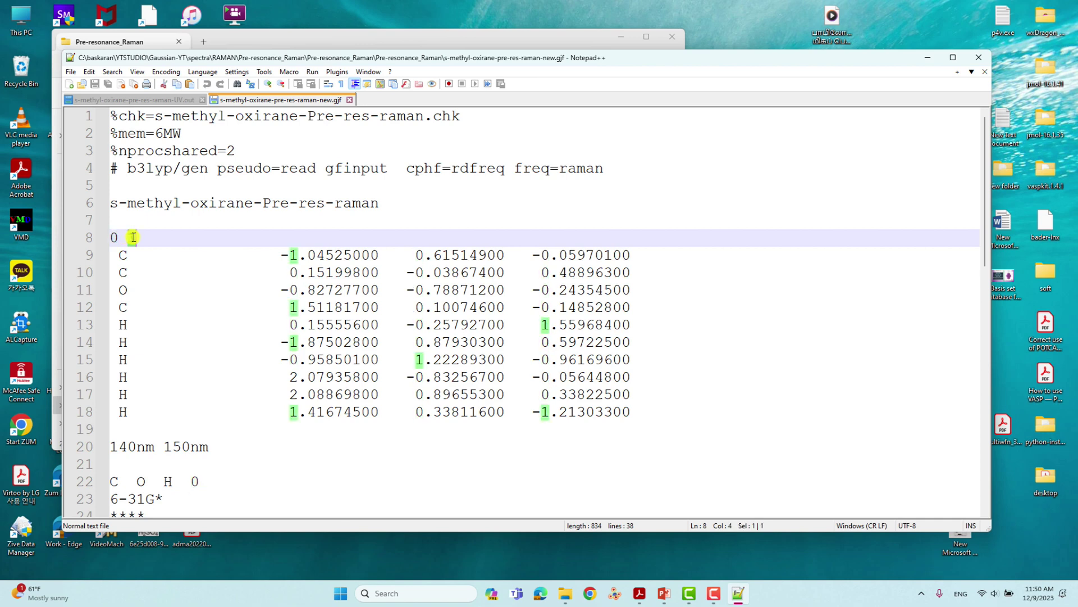
pyautogui.click(114, 252)
pyautogui.moveTo(807, 277); pyautogui.dragTo(786, 406)
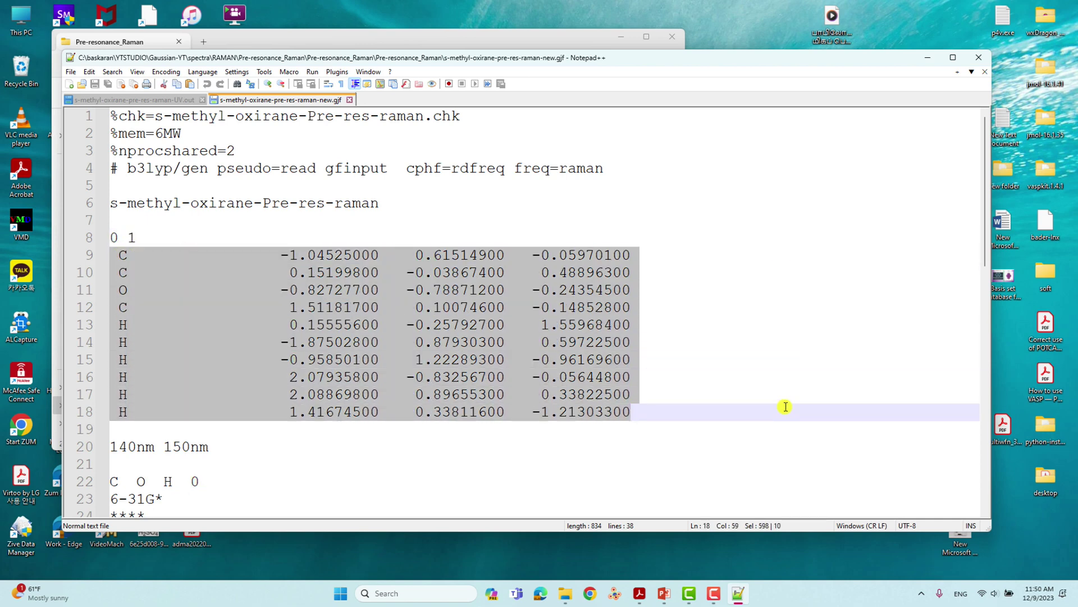
# - Examine the incident wavelength line 140nm 150nm and the blank line separating it from the coordinates
pyautogui.scroll(-2, 346, 265)
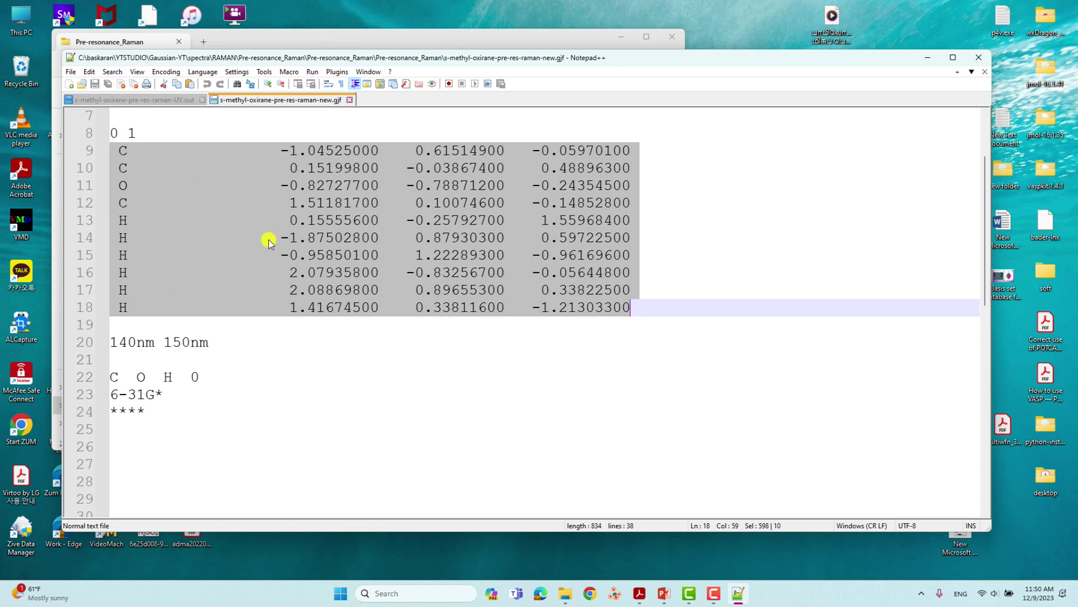
pyautogui.click(128, 325)
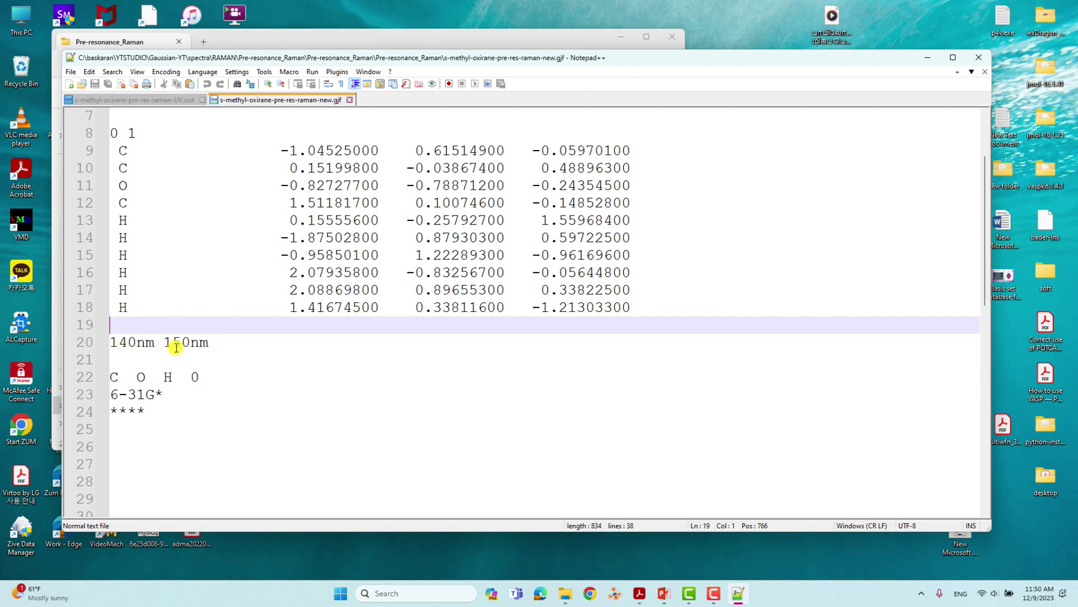
pyautogui.click(113, 342)
pyautogui.click(144, 341)
pyautogui.click(166, 344)
pyautogui.click(214, 342)
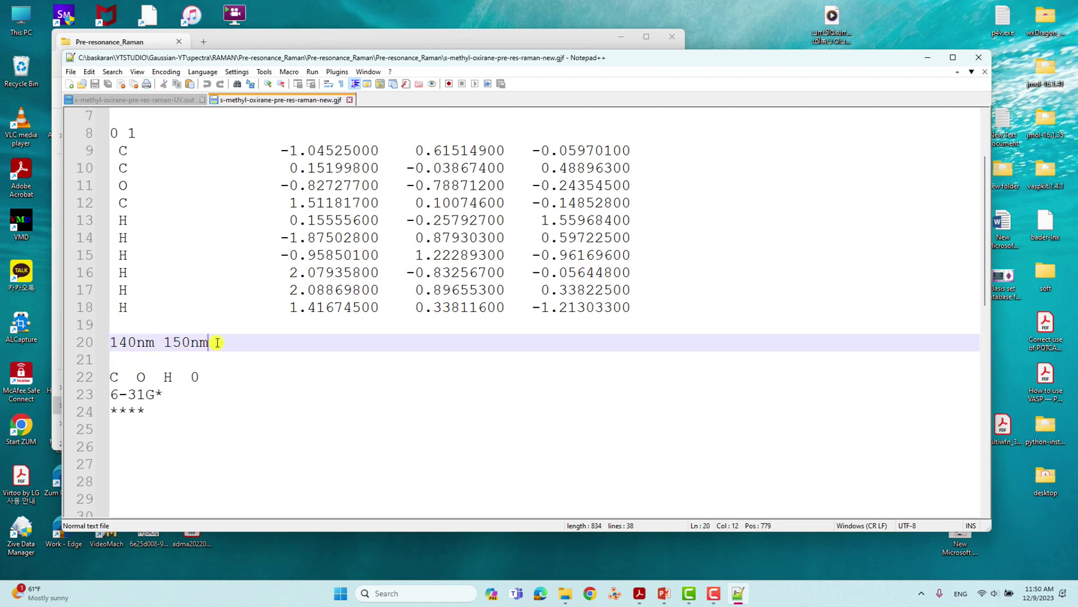
pyautogui.click(122, 324)
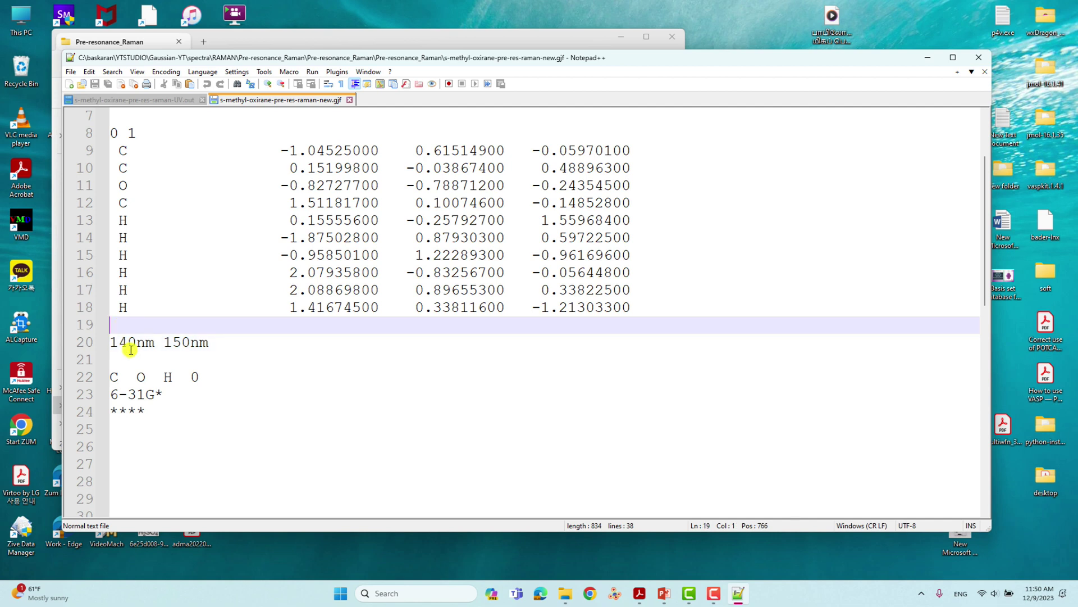
pyautogui.click(127, 343)
pyautogui.moveTo(111, 343); pyautogui.dragTo(214, 341)
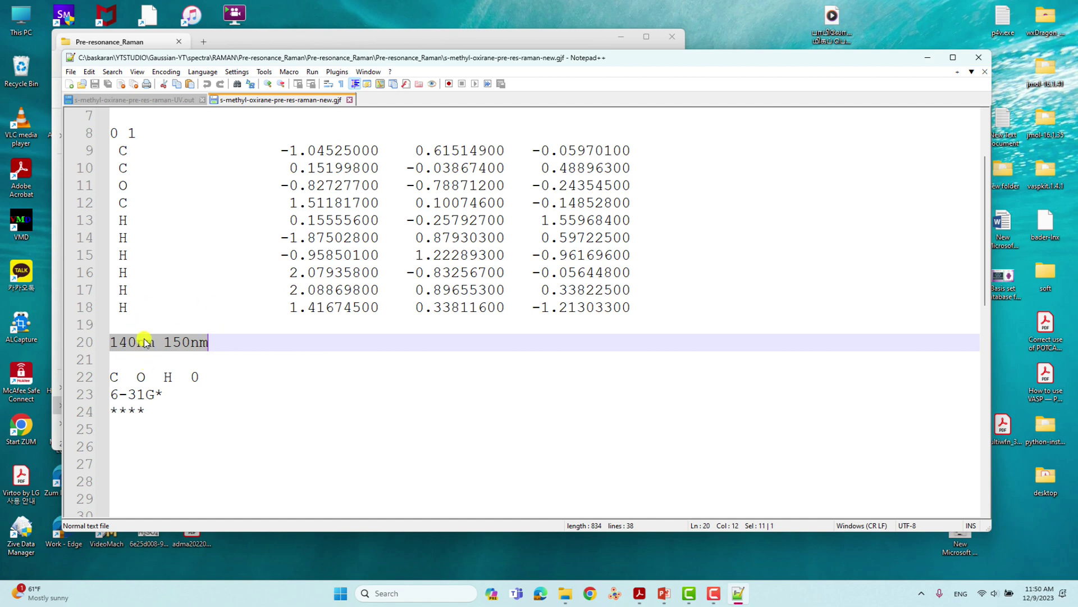
# - Examine the blank line below the wavelengths and the 6-31G* basis set section for C, O and H
pyautogui.click(123, 362)
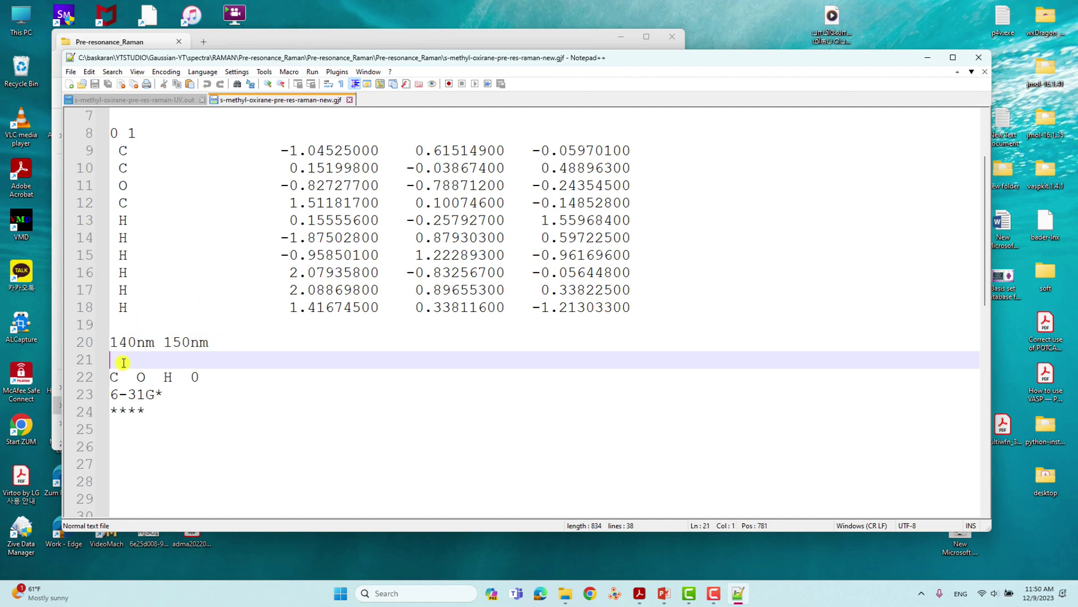
pyautogui.moveTo(112, 377); pyautogui.dragTo(173, 376)
pyautogui.doubleClick(195, 376)
pyautogui.moveTo(164, 393); pyautogui.dragTo(93, 406)
# - Add three blank lines after the closing **** of the Raman input's basis set section and save the file
pyautogui.click(153, 412)
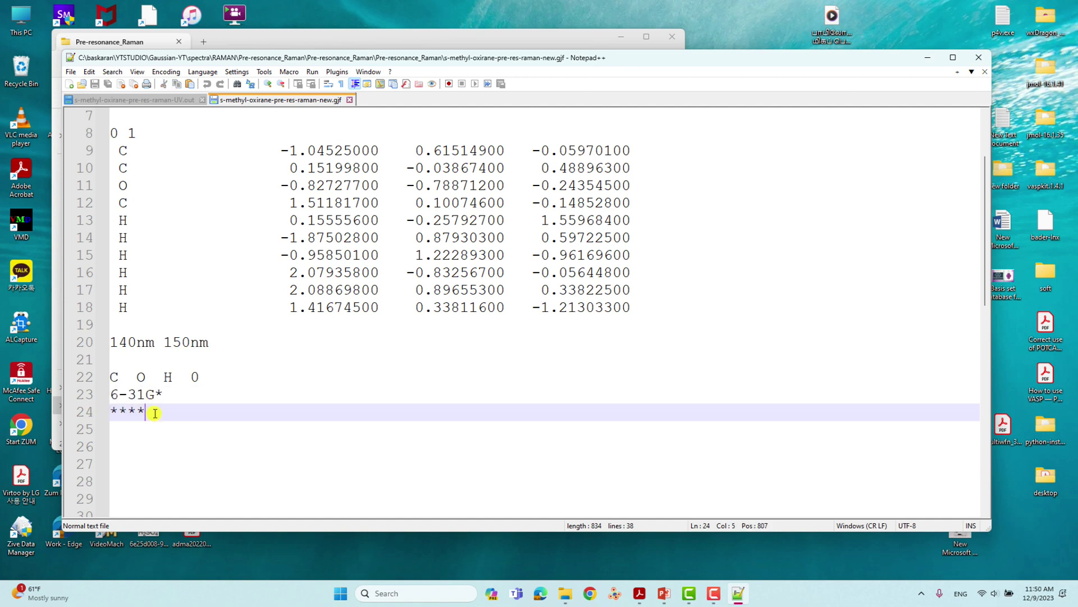
pyautogui.press('Return')
pyautogui.press('Return')
pyautogui.press('Return')
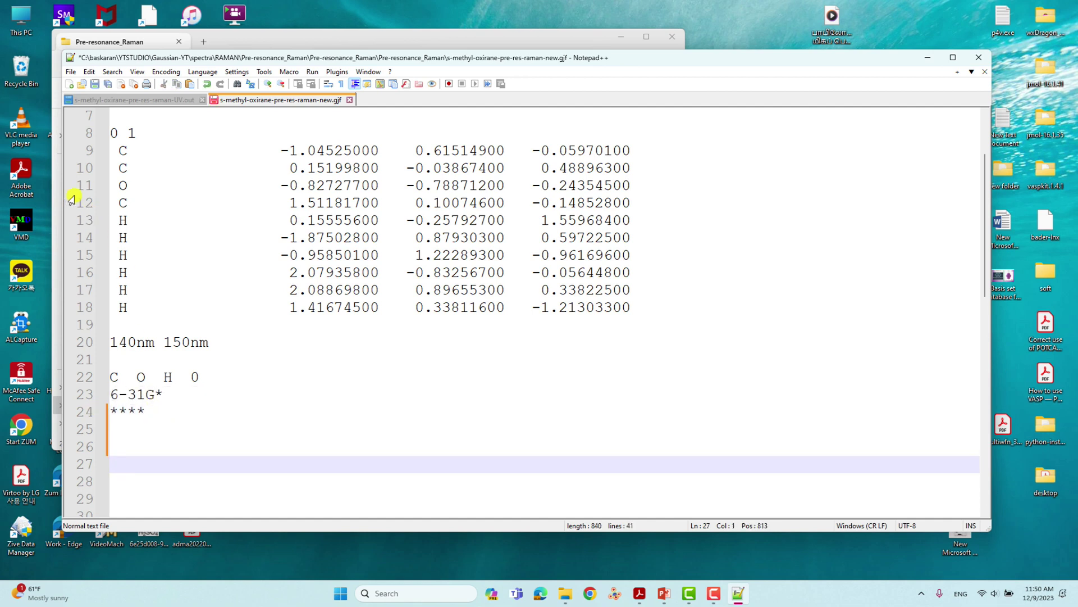
pyautogui.click(94, 83)
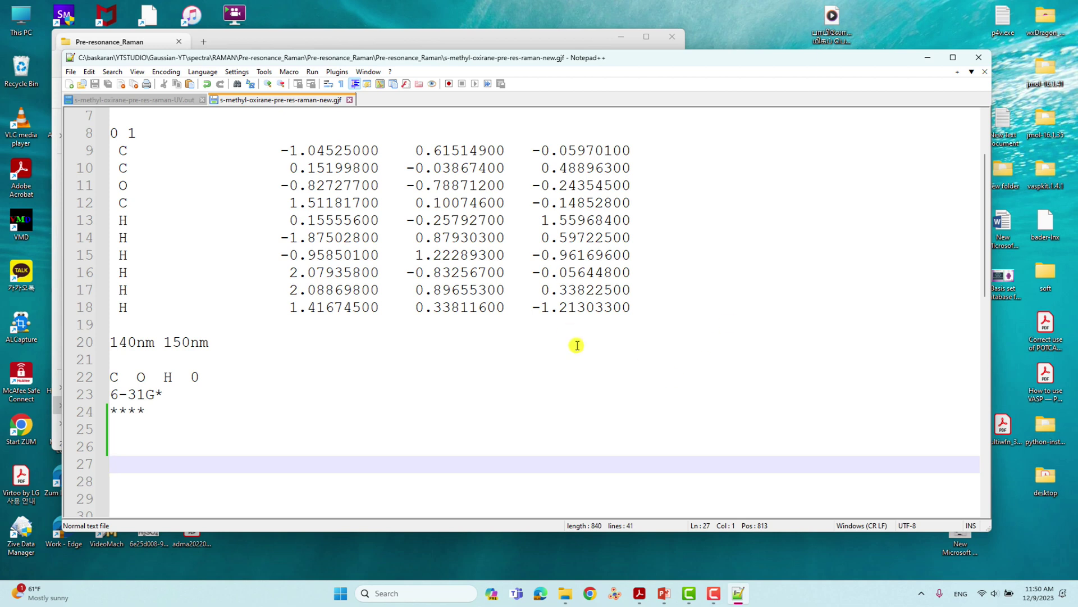
# - Close the input file's editor window and open the s-methyl-oxirane-pre-res-raman-new OUT file in Notepad++
pyautogui.click(985, 55)
pyautogui.click(251, 152)
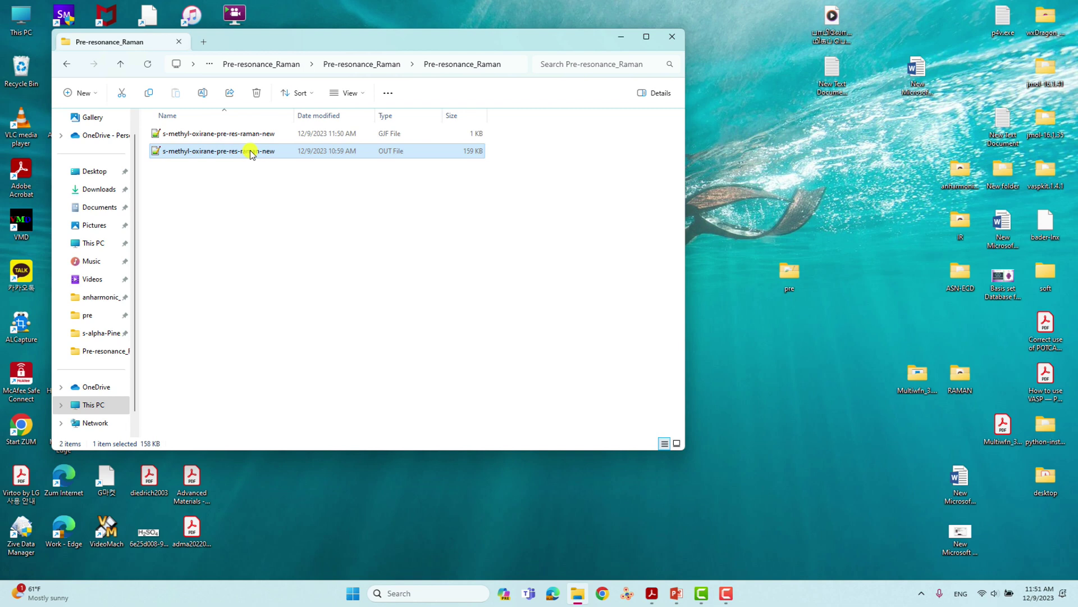
pyautogui.rightClick(251, 152)
pyautogui.click(245, 207)
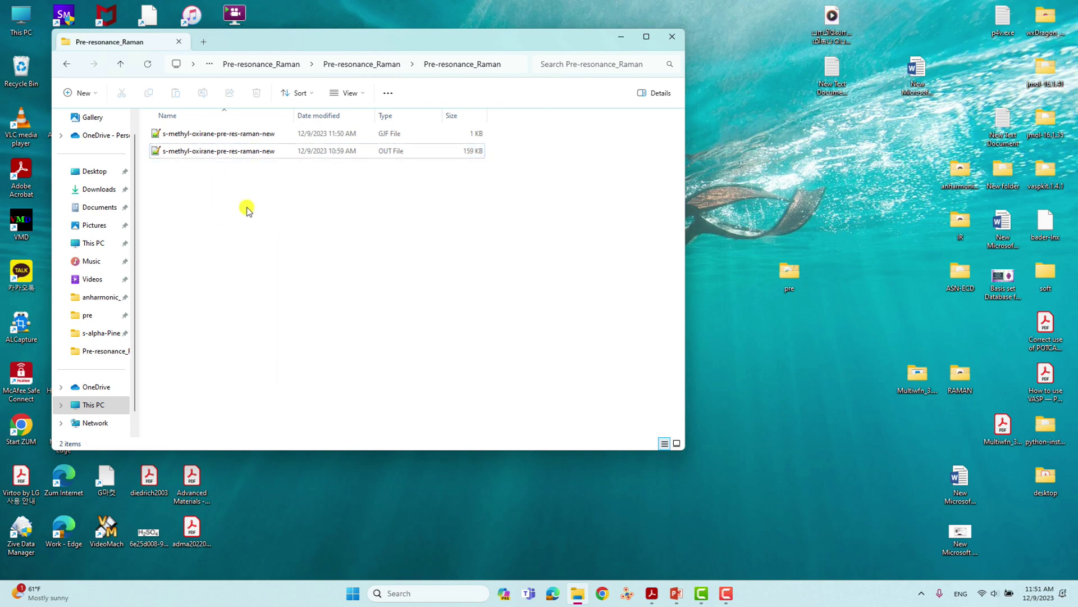
pyautogui.rightClick(238, 153)
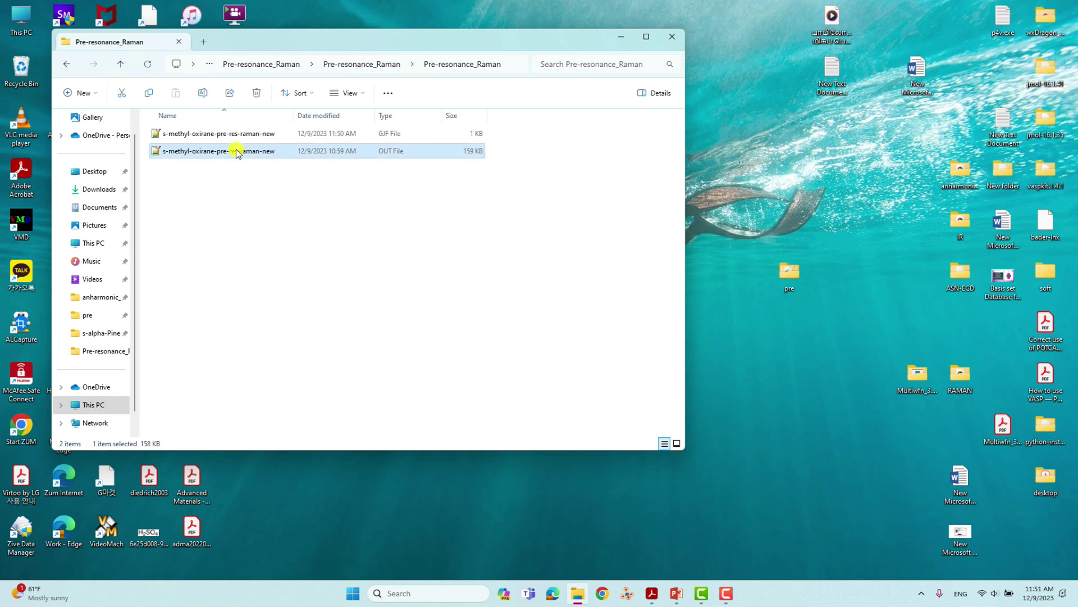
pyautogui.click(277, 187)
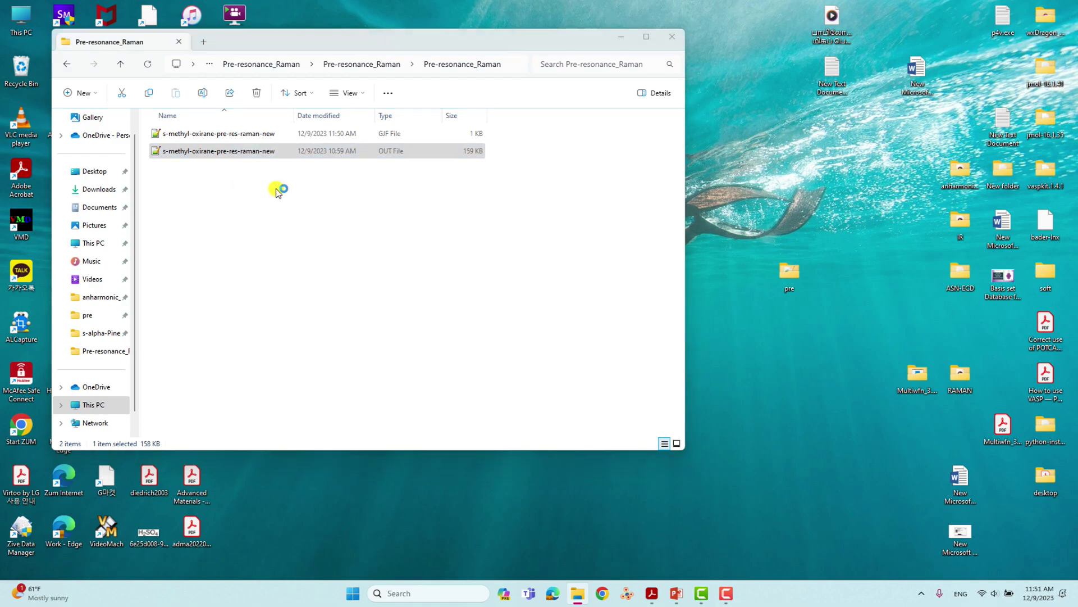
# - Examine the Raman output's route line with cphf=rdfreq freq=raman and the termination status at the end of the file
pyautogui.scroll(-9, 618, 197)
pyautogui.scroll(-15, 602, 200)
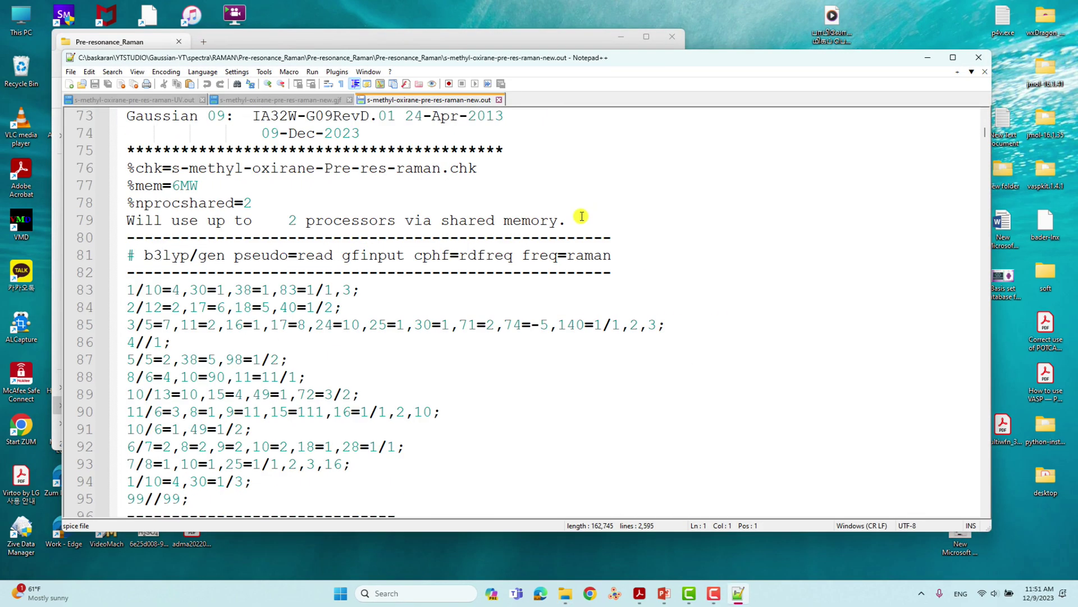
pyautogui.moveTo(128, 256); pyautogui.dragTo(657, 250)
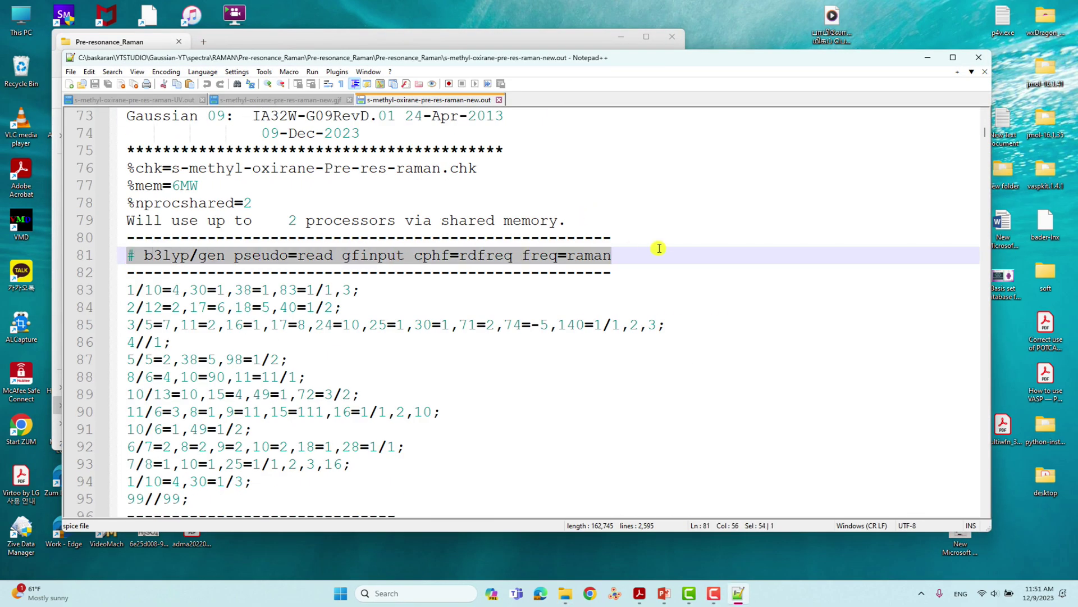
pyautogui.moveTo(984, 132); pyautogui.dragTo(938, 476)
pyautogui.scroll(5, 225, 337)
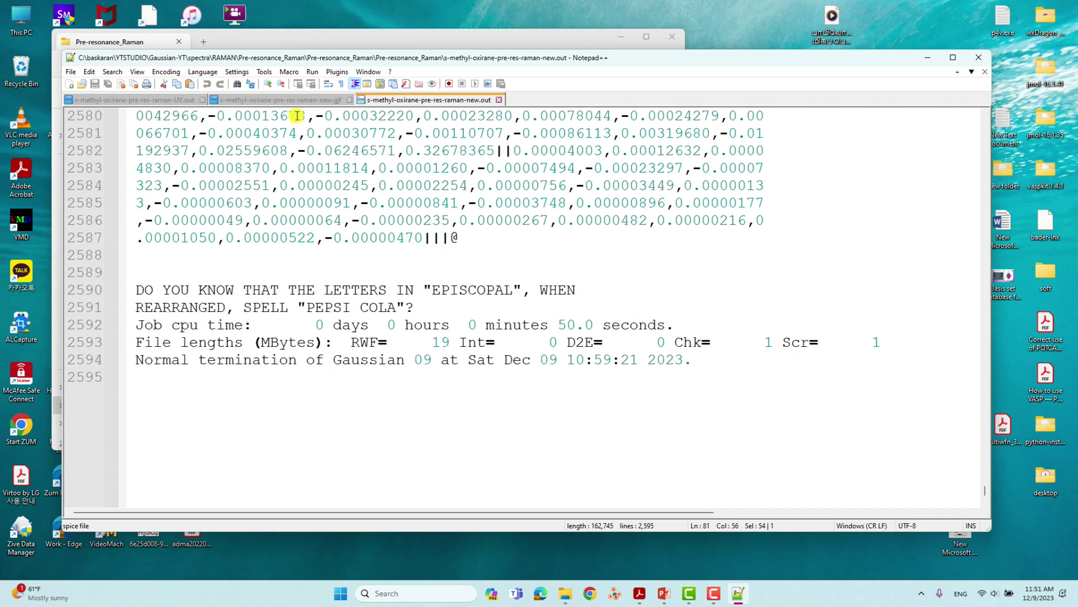
# - Close all open files, exit the text editor and minimize the Pre-resonance_Raman folder window
pyautogui.click(72, 71)
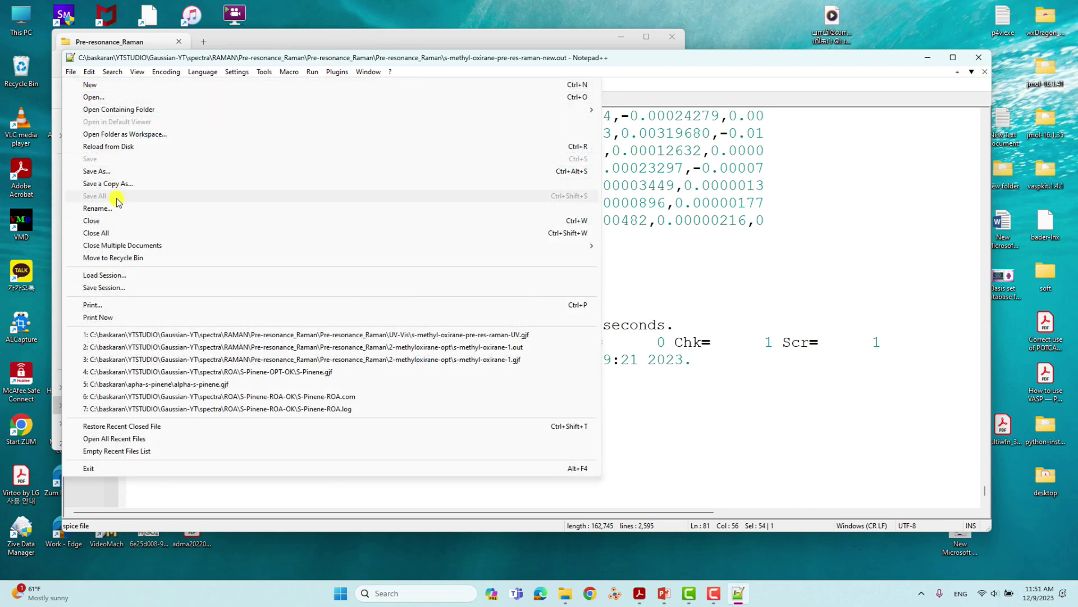
pyautogui.click(111, 233)
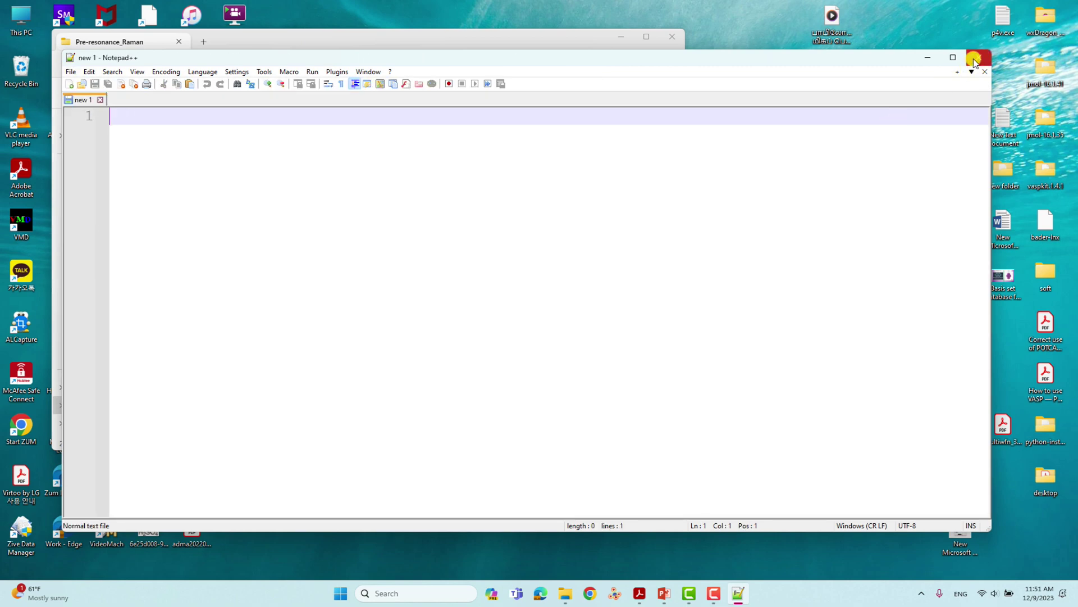
pyautogui.click(979, 57)
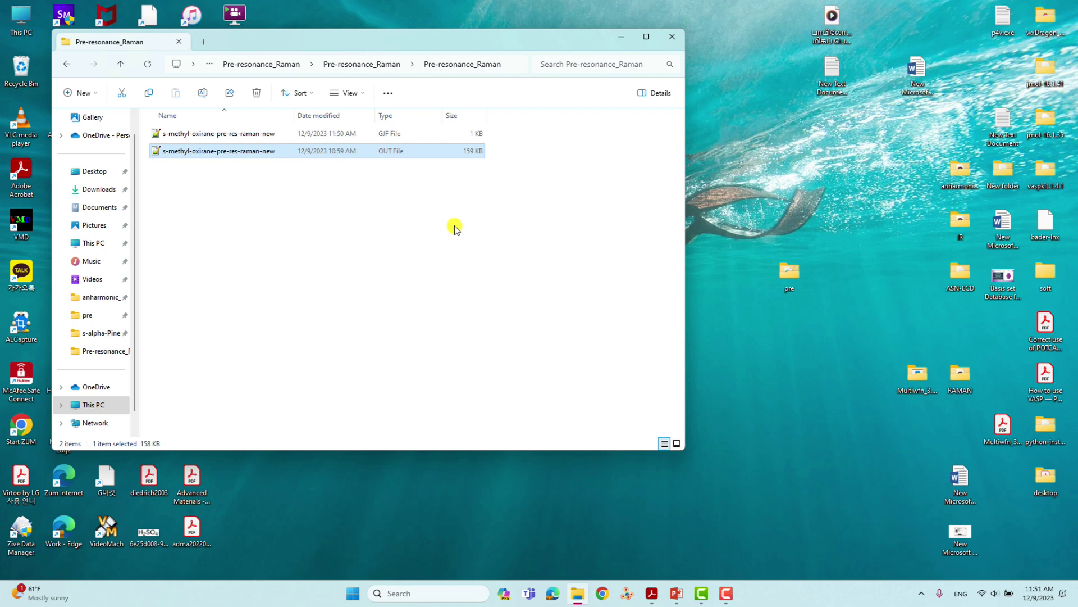
pyautogui.click(621, 37)
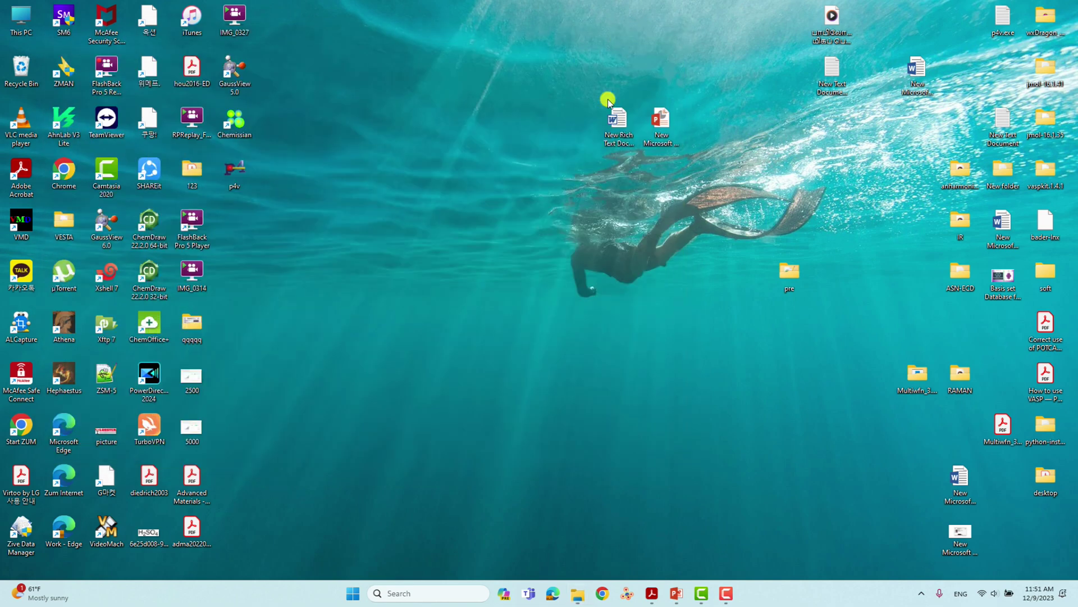
# - Open the Multiwfn_3.8_dev_bin_Win64 folder on the desktop and launch the Multiwfn application
pyautogui.click(909, 377)
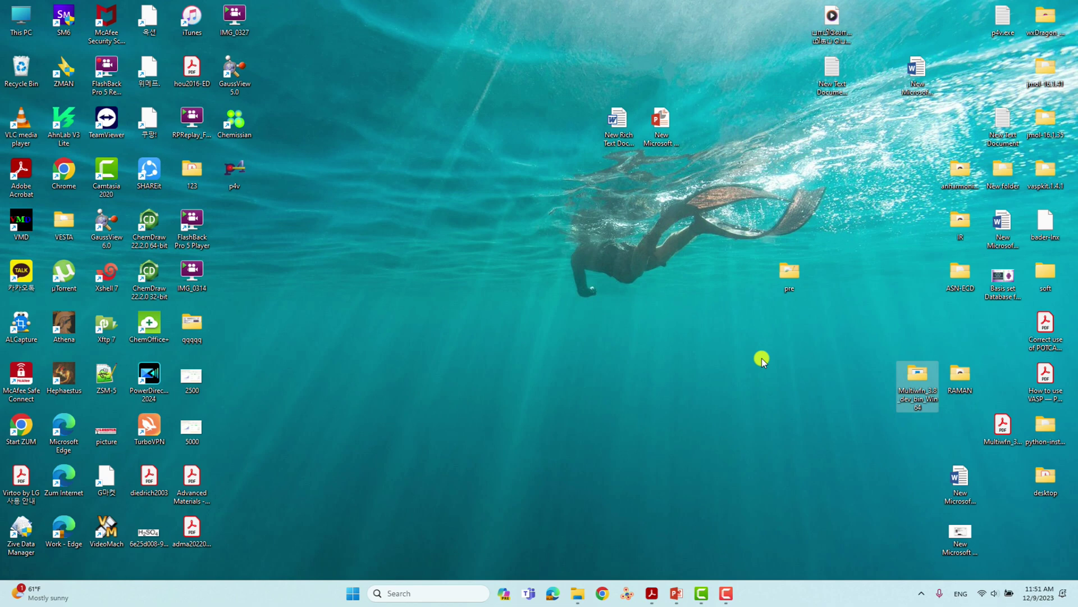
pyautogui.click(880, 390)
pyautogui.doubleClick(917, 378)
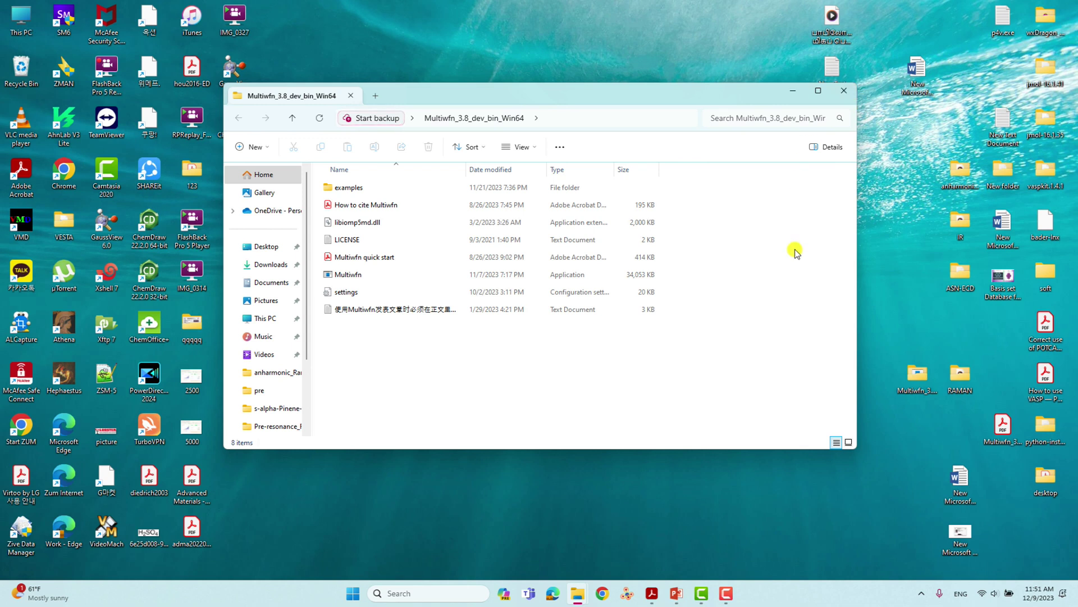
pyautogui.click(913, 374)
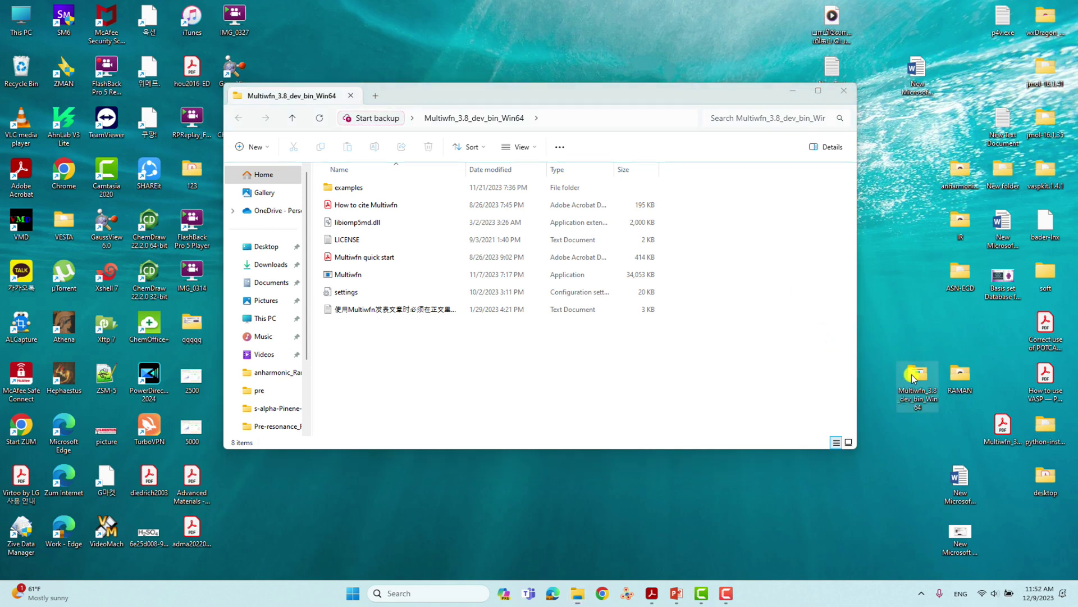
pyautogui.click(576, 388)
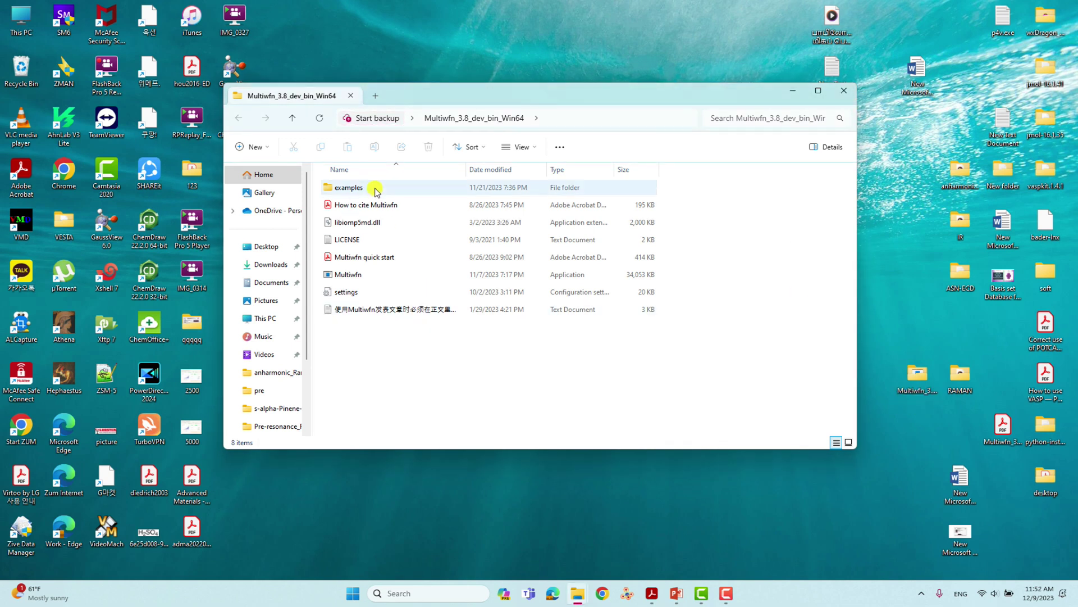
pyautogui.click(347, 275)
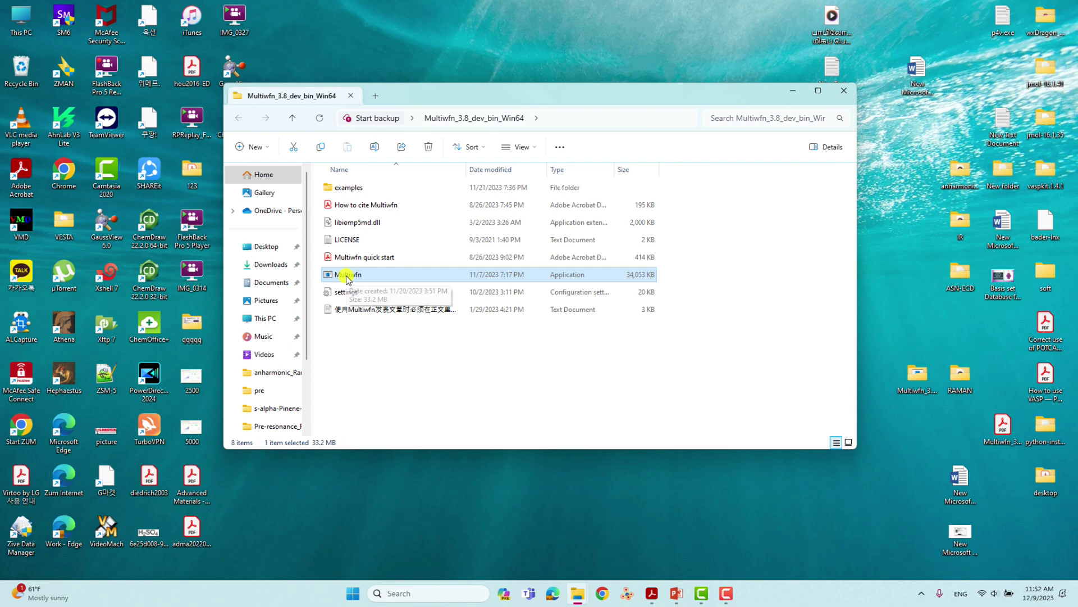
pyautogui.doubleClick(348, 275)
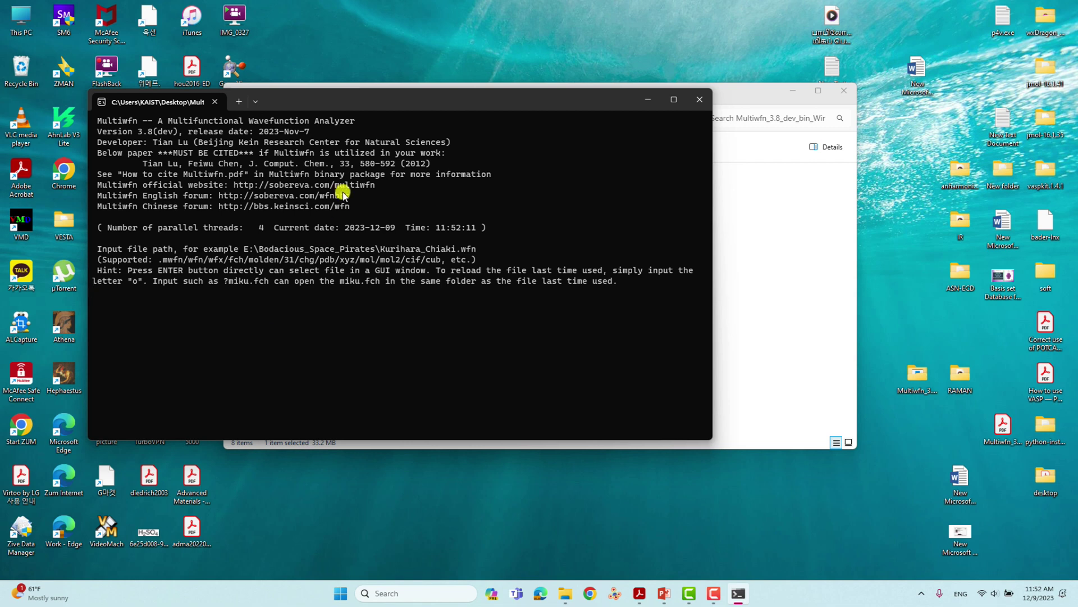
pyautogui.moveTo(342, 102); pyautogui.dragTo(501, 111)
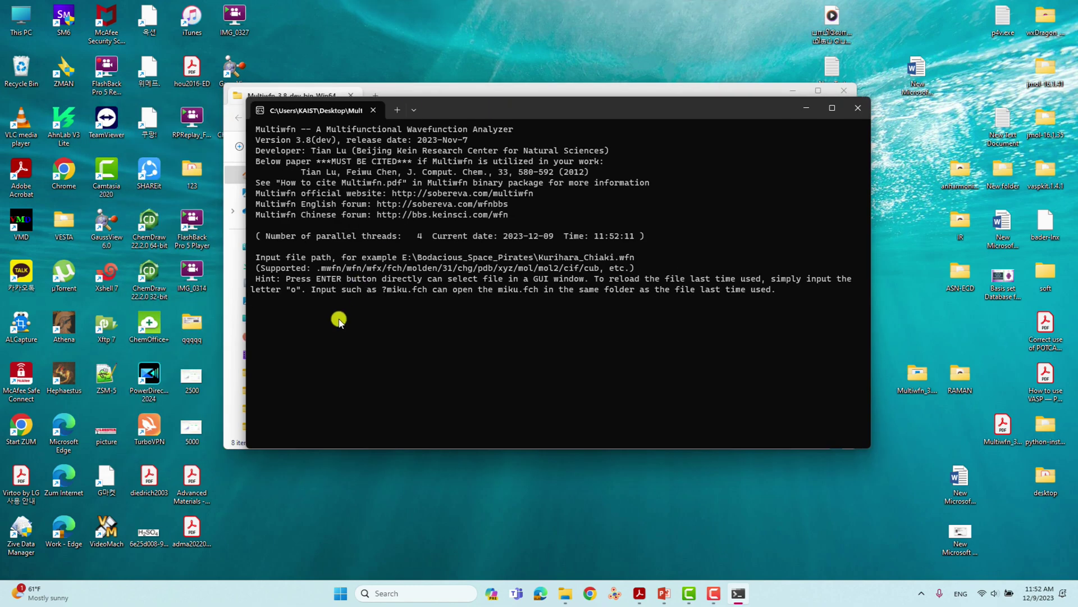
# - Load the s-methyl-oxirane-pre-res-raman-new OUT file from the innermost Pre-resonance_Raman folder under spectra\RAMAN as Multiwfn's input
pyautogui.press('Return')
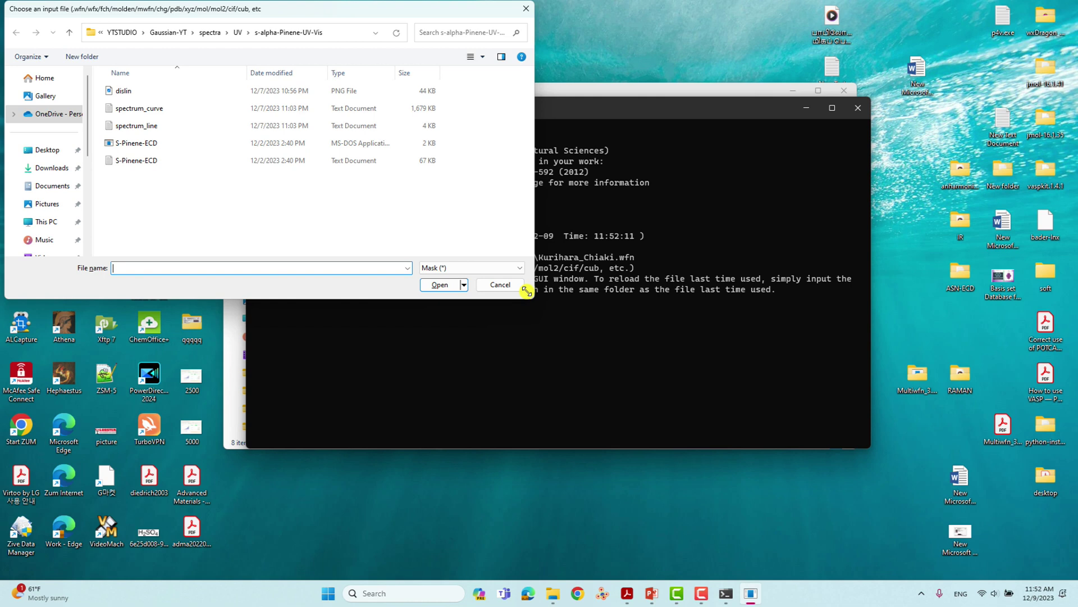
pyautogui.click(161, 32)
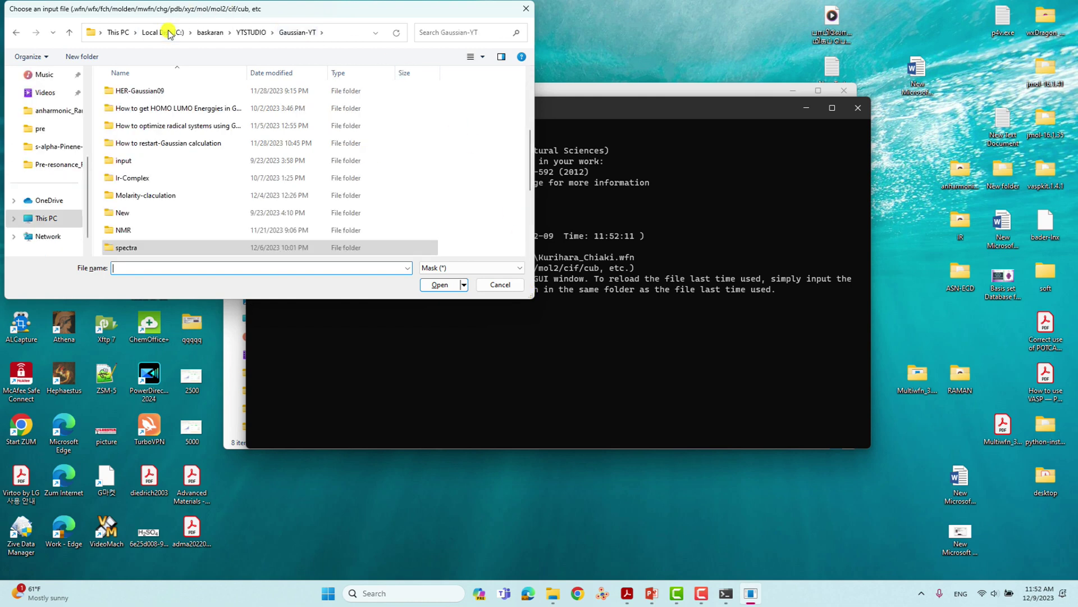
pyautogui.doubleClick(124, 248)
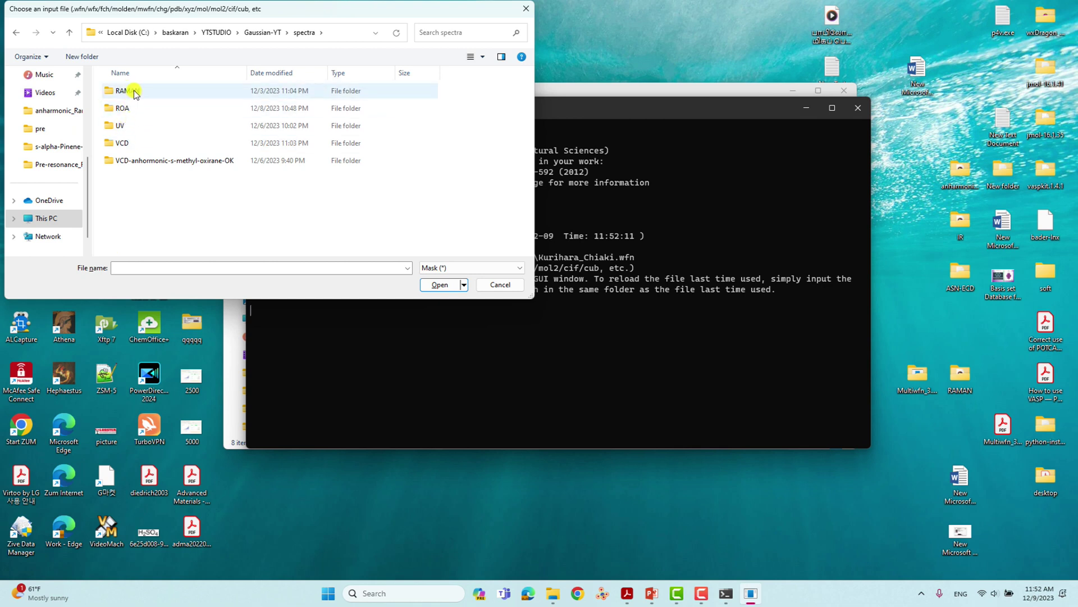
pyautogui.doubleClick(134, 91)
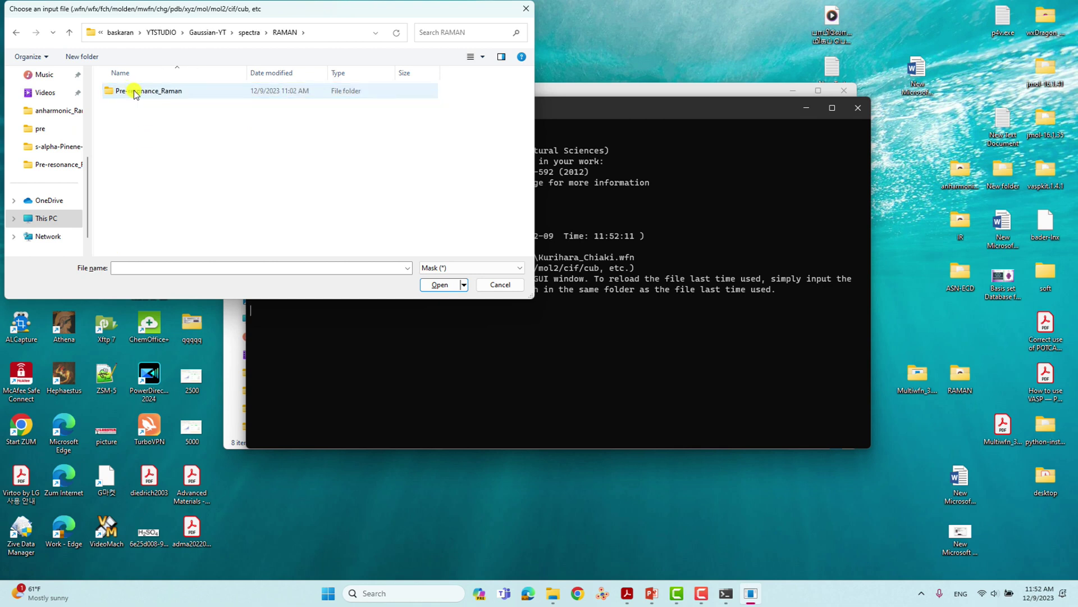
pyautogui.doubleClick(135, 96)
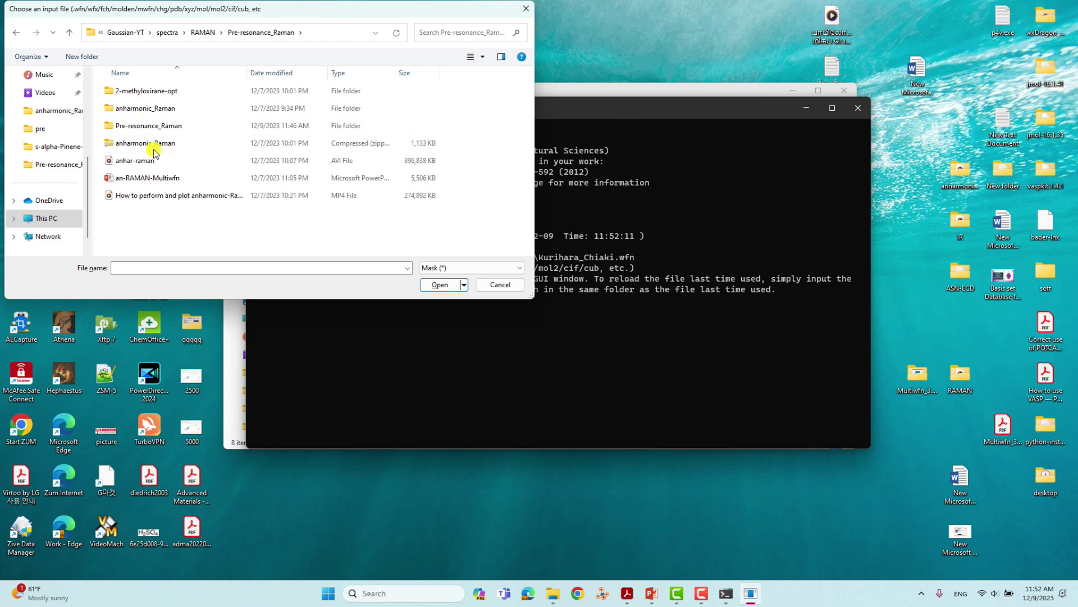
pyautogui.doubleClick(152, 126)
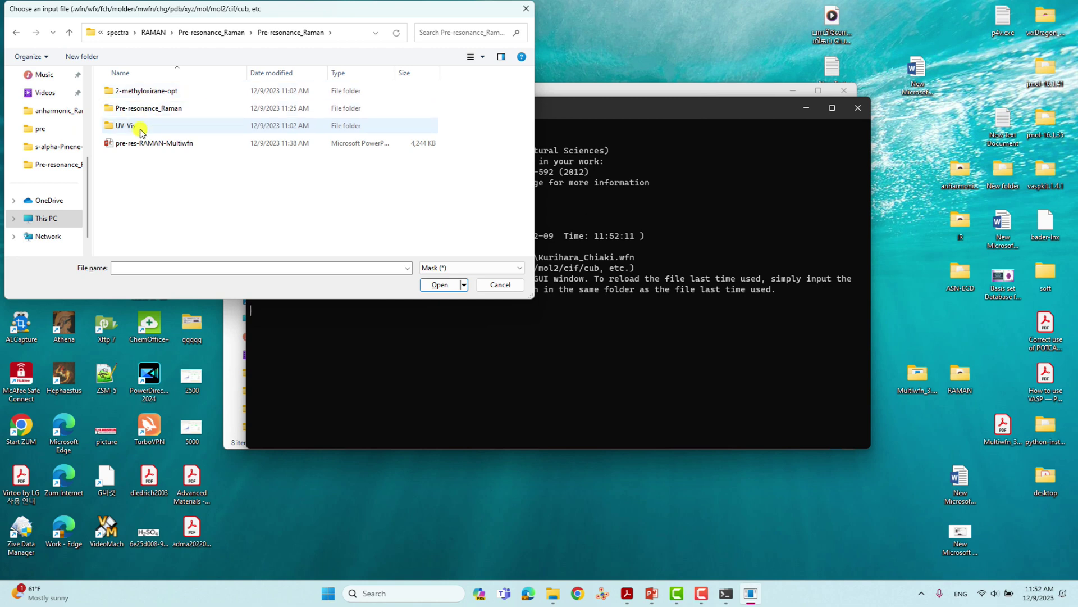
pyautogui.doubleClick(149, 109)
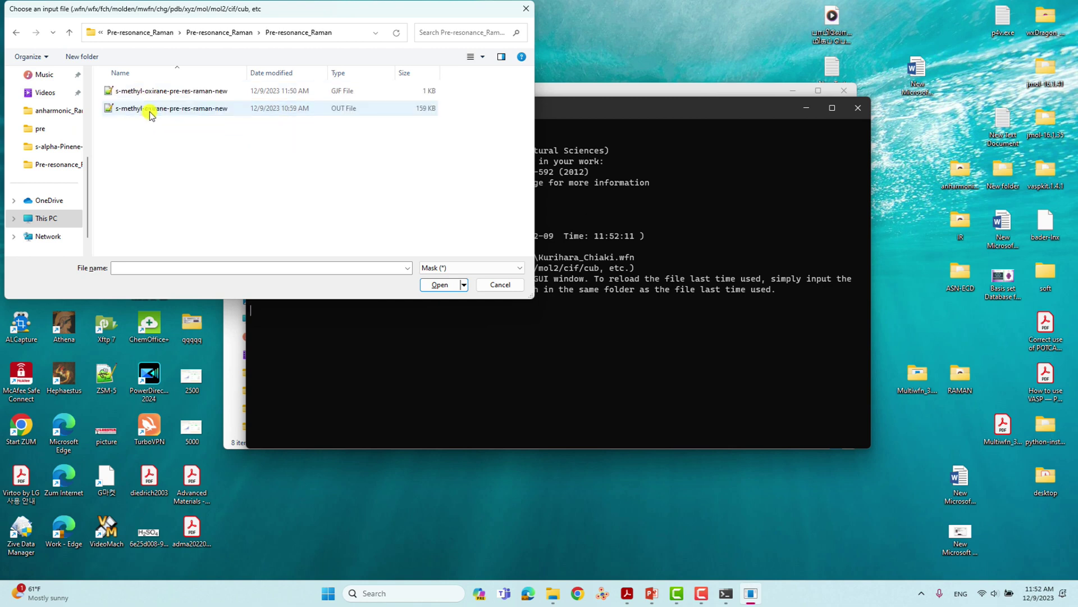
pyautogui.click(192, 109)
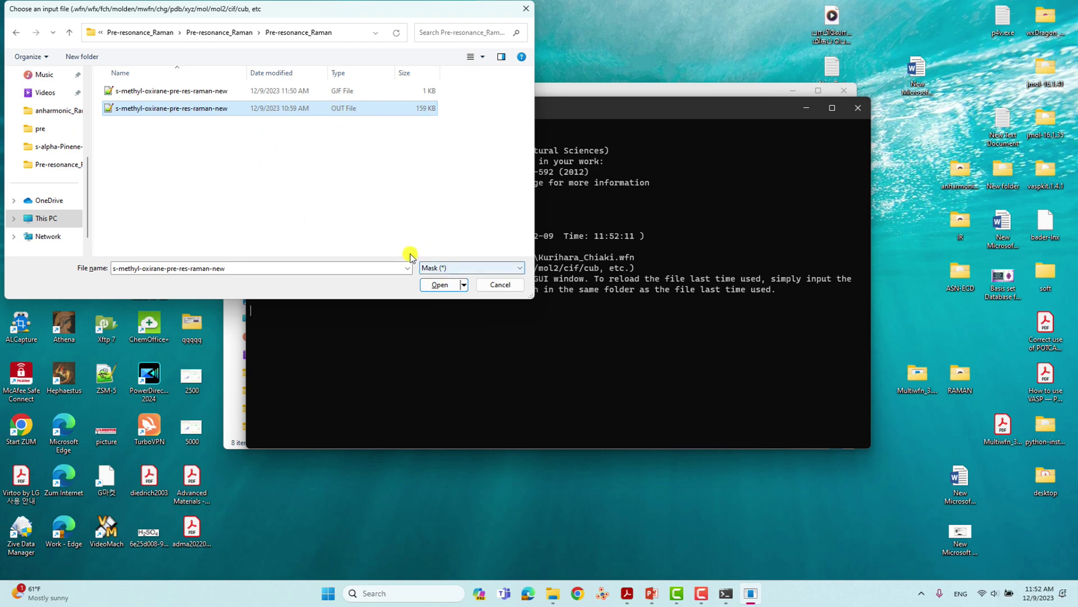
pyautogui.click(435, 283)
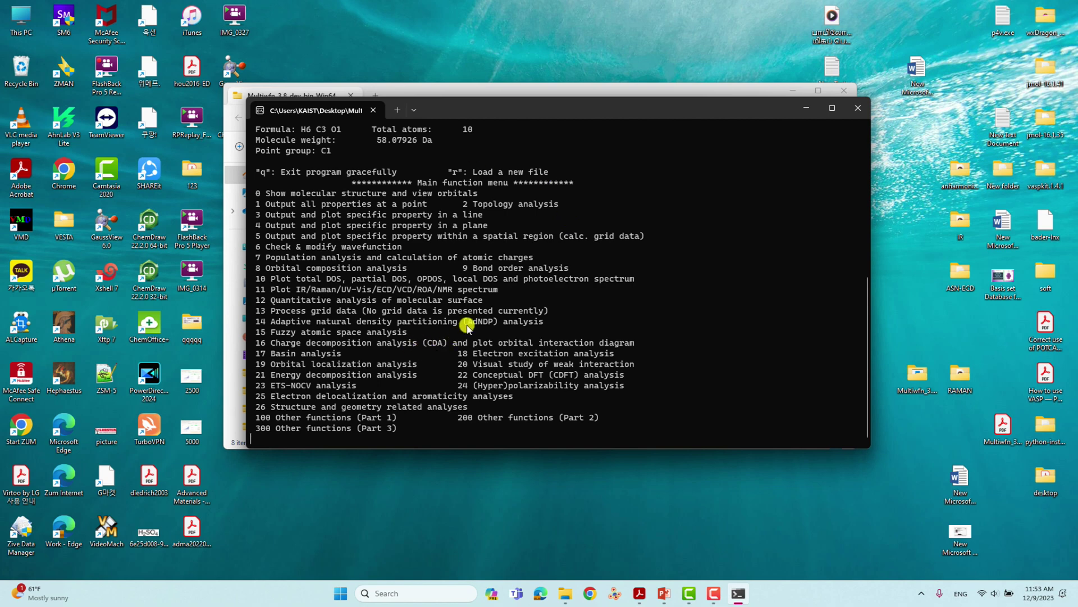
# - Choose function 11 for plotting spectra and select spectrum type 2, Raman (or pre-resonance Raman)
pyautogui.moveTo(502, 289); pyautogui.dragTo(248, 289)
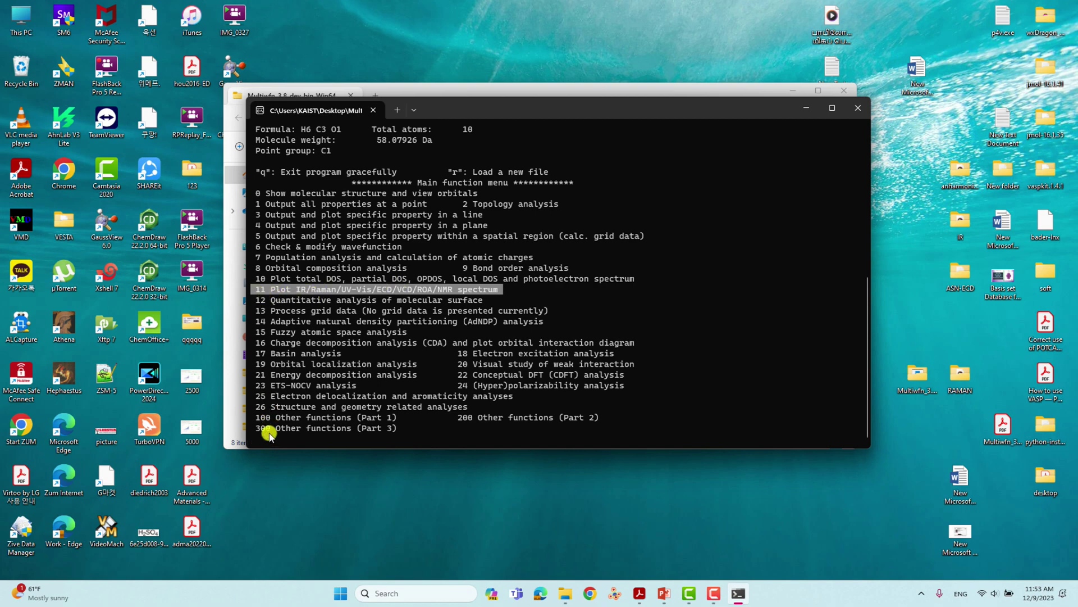
pyautogui.write('11')
pyautogui.press('Return')
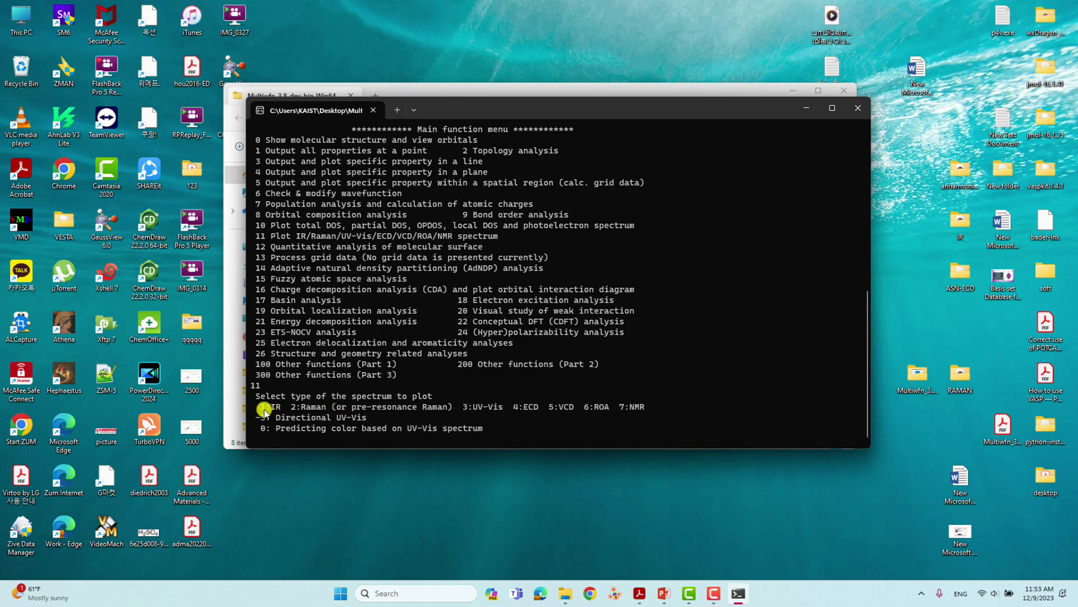
pyautogui.moveTo(291, 409); pyautogui.dragTo(450, 409)
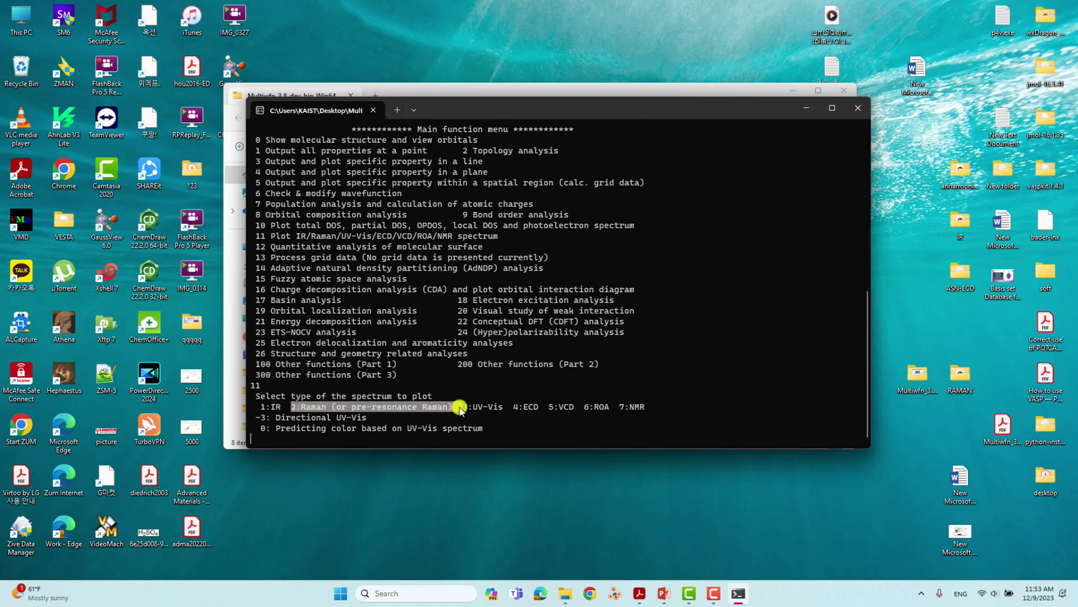
pyautogui.click(304, 409)
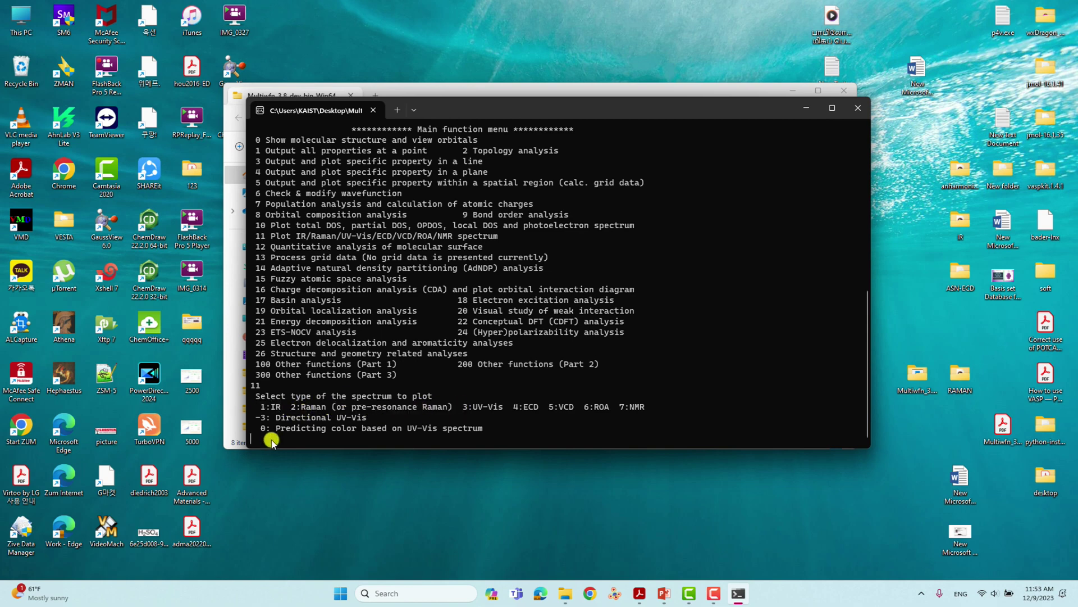
pyautogui.write('2')
pyautogui.press('Return')
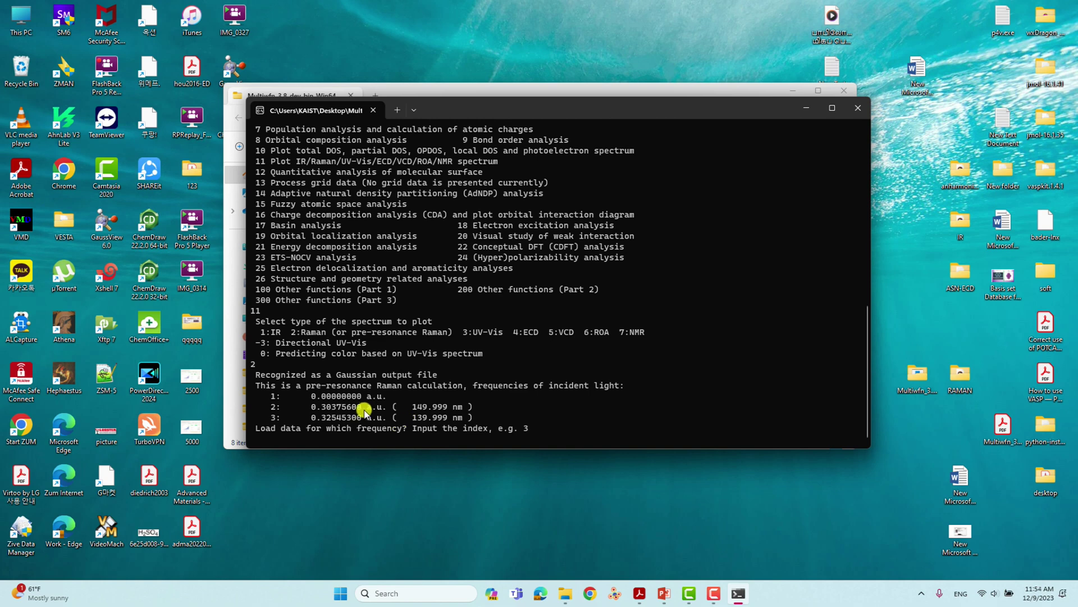
# - Load the pre-resonance Raman data for incident light frequency index 2, the 149.999 nm entry
pyautogui.moveTo(267, 408); pyautogui.dragTo(478, 407)
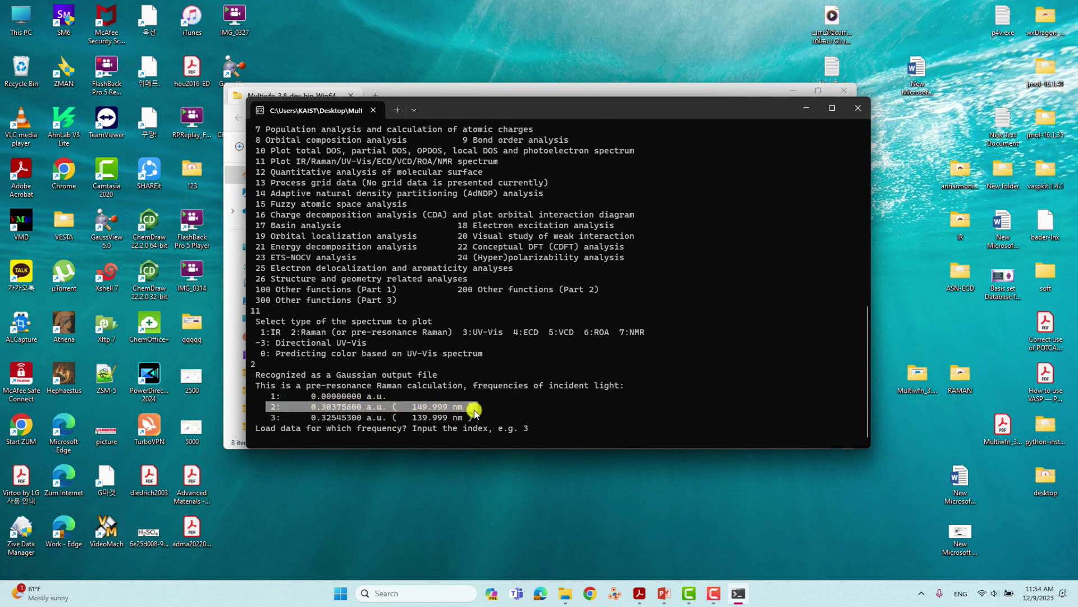
pyautogui.click(313, 443)
pyautogui.write('2')
pyautogui.press('Return')
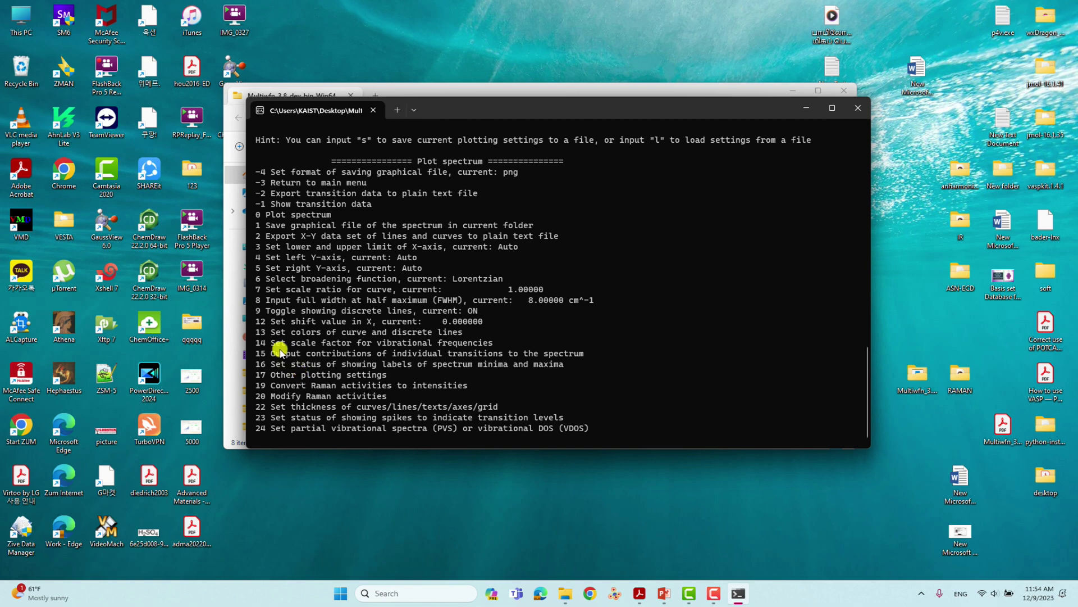
# - Choose option 14 to set the scale factor for vibrational frequencies and select all modes for scaling
pyautogui.moveTo(254, 344); pyautogui.dragTo(497, 348)
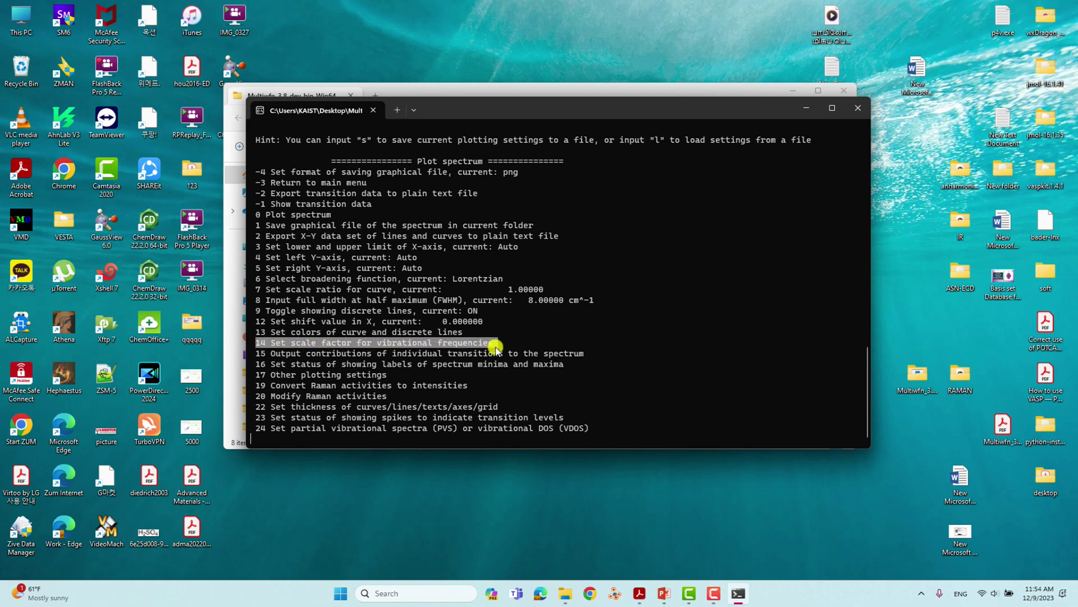
pyautogui.write('14')
pyautogui.press('Return')
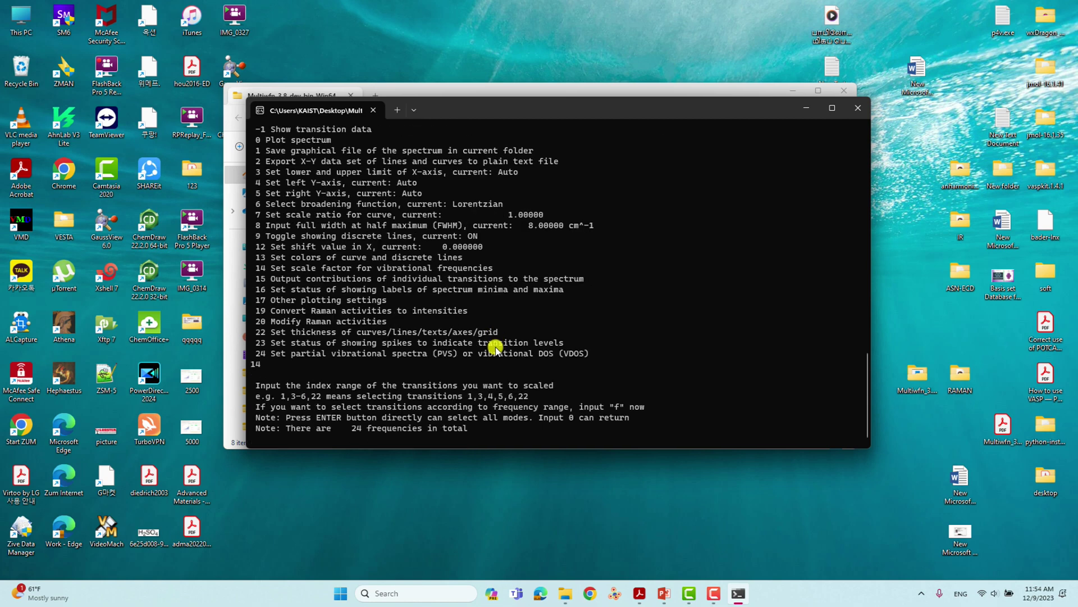
pyautogui.moveTo(281, 429); pyautogui.dragTo(469, 433)
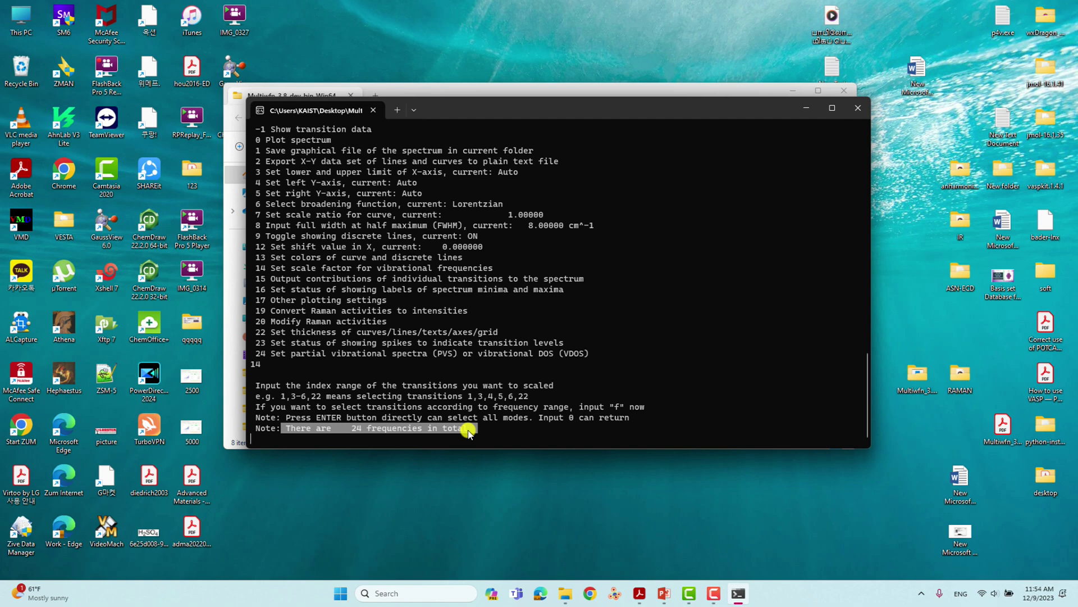
pyautogui.click(469, 433)
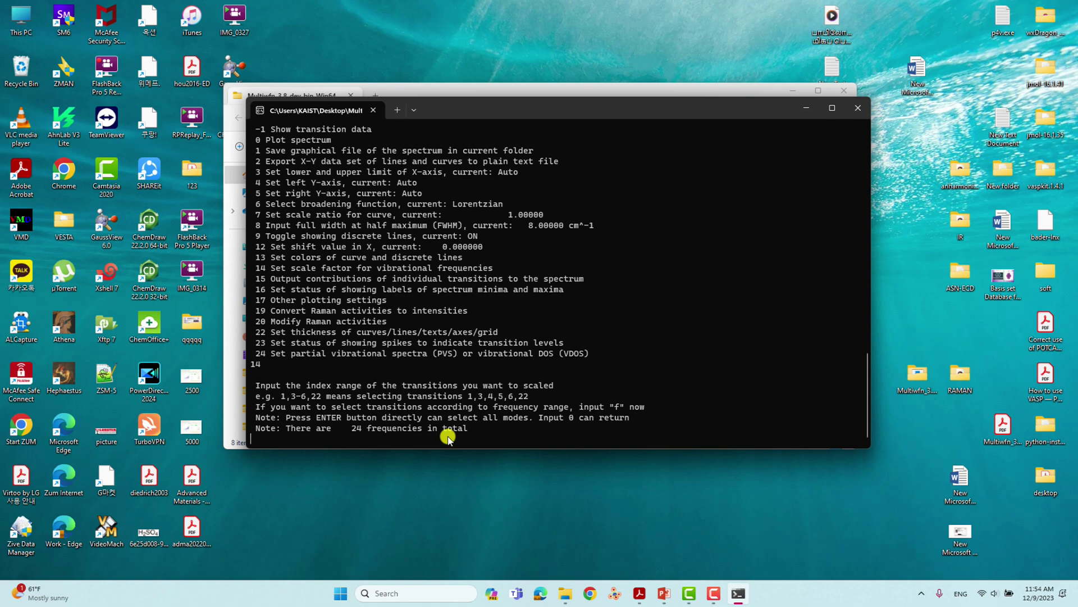
pyautogui.press('Return')
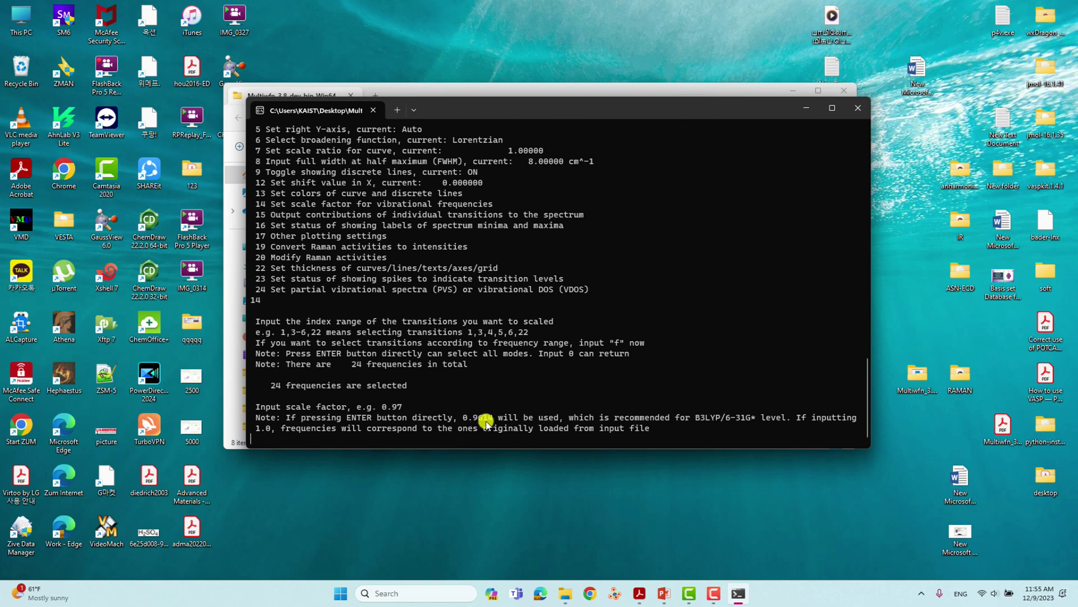
# - Switch to Chrome and search Google for vibrational frequency scaling factors
pyautogui.click(591, 594)
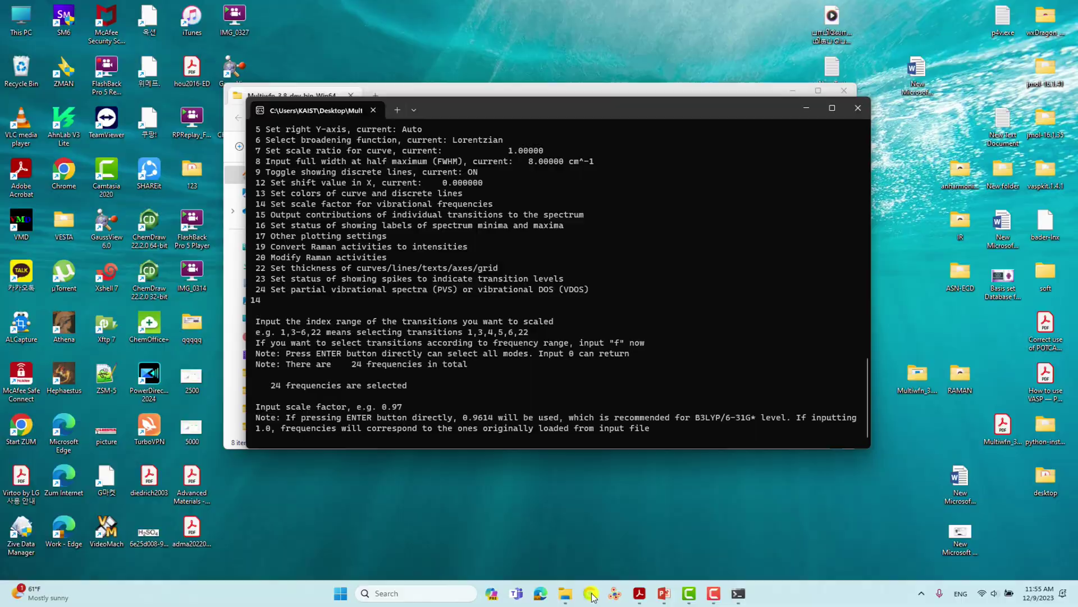
pyautogui.write('g')
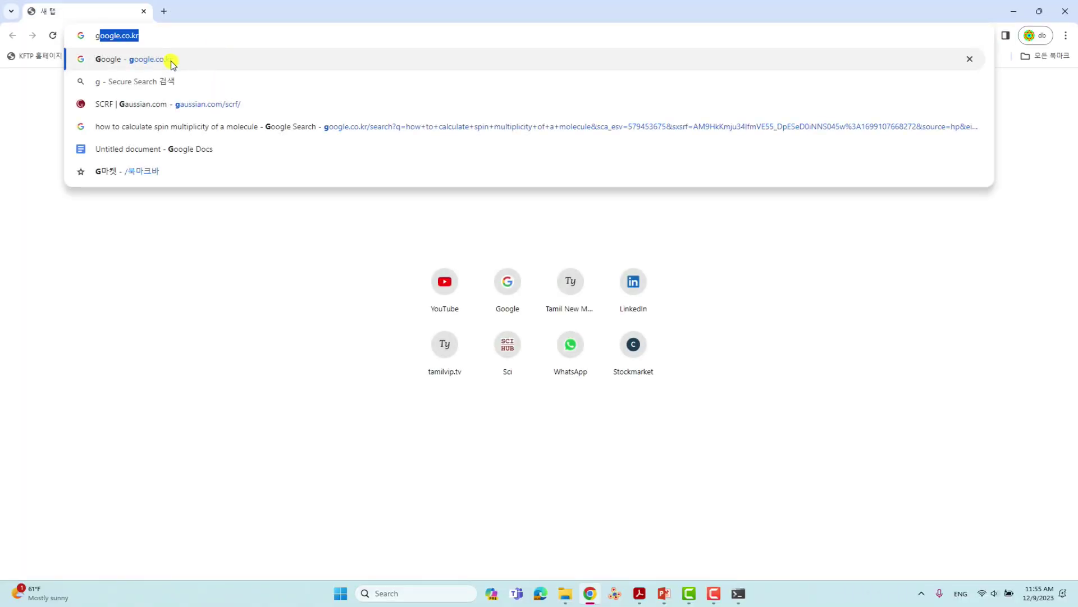
pyautogui.click(171, 65)
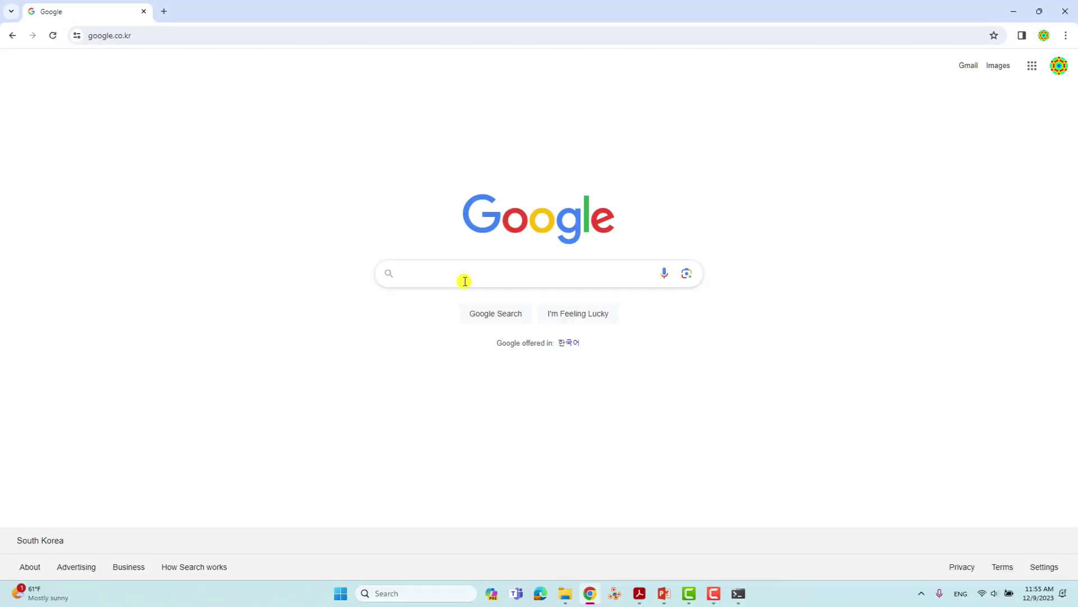
pyautogui.write('vi')
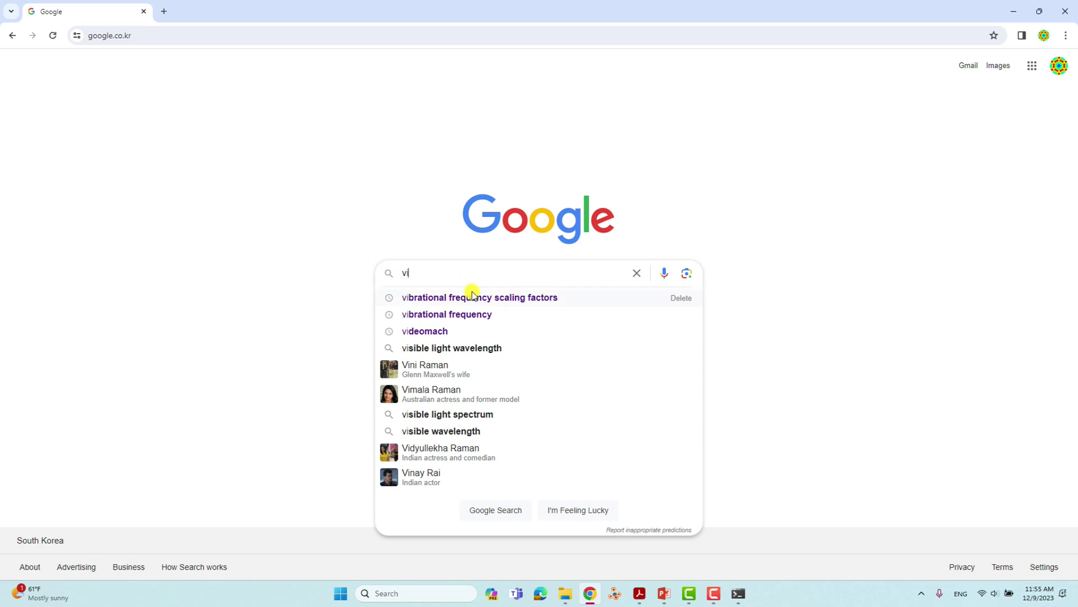
pyautogui.click(472, 296)
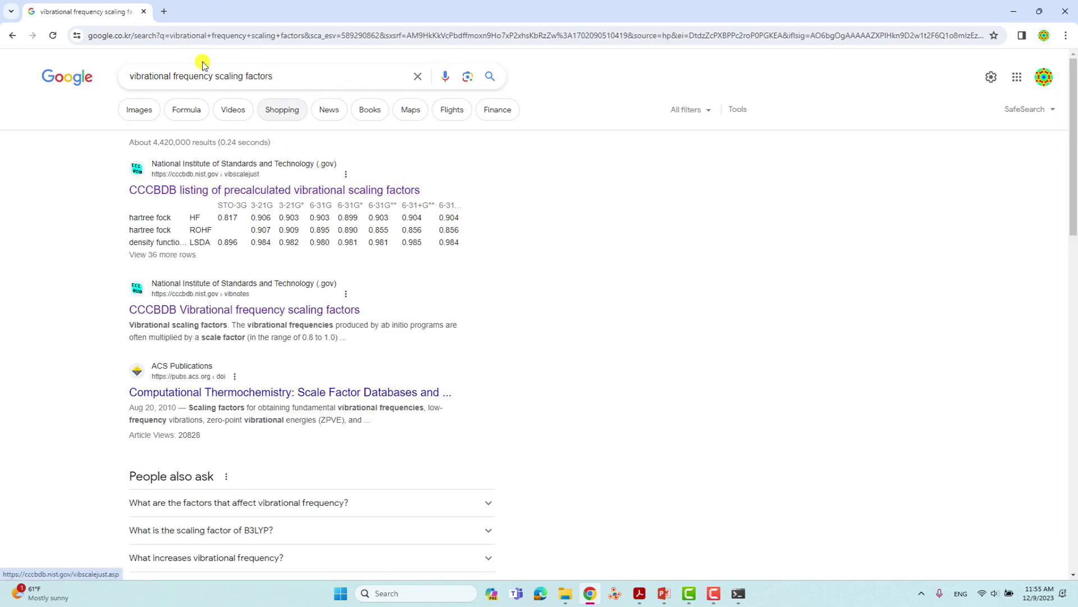
pyautogui.click(292, 78)
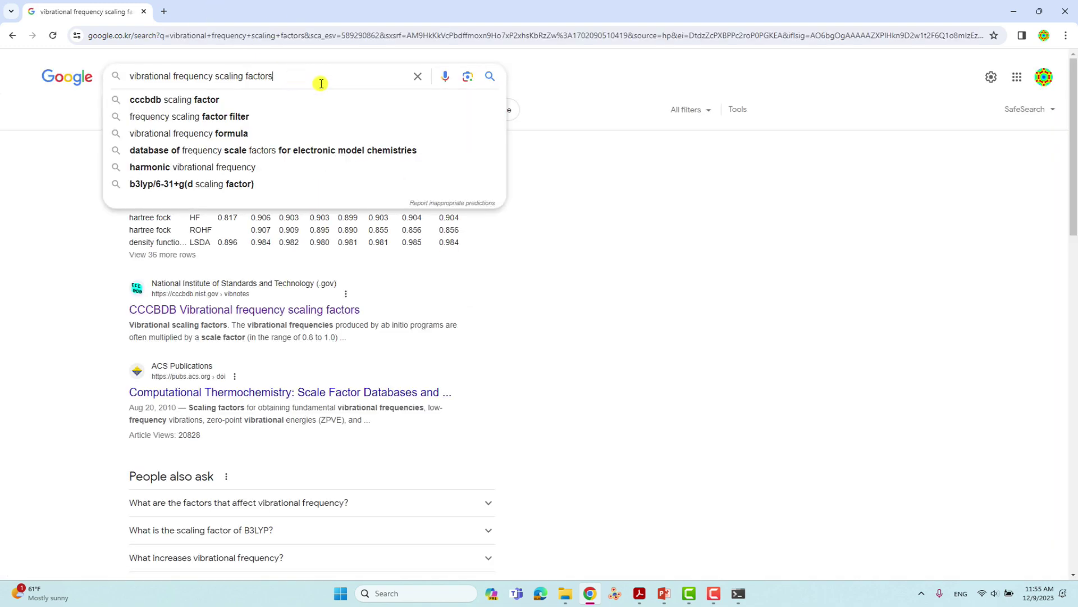
pyautogui.click(553, 211)
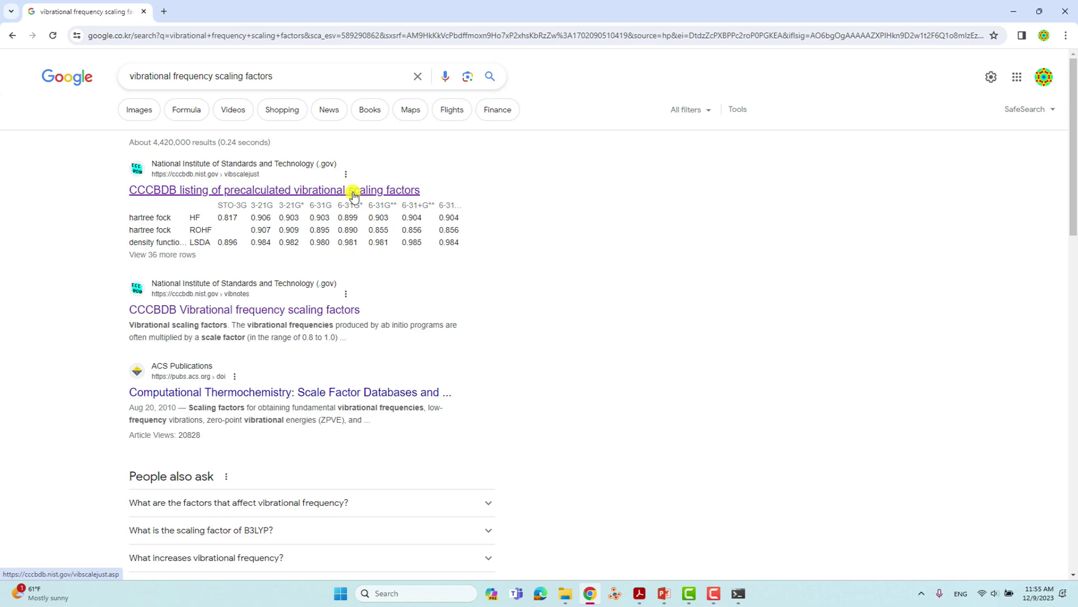
# - Look up the B3LYP/6-31G* factor in the CCCBDB listing of precalculated vibrational scaling factors, then return to Multiwfn
pyautogui.click(353, 191)
pyautogui.scroll(-4, 421, 304)
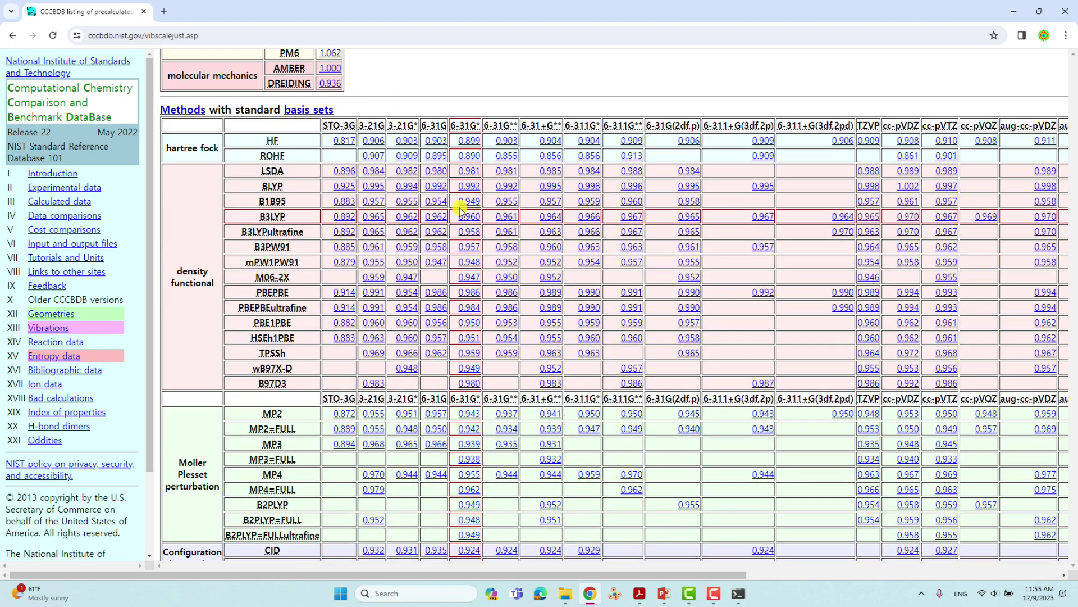
pyautogui.scroll(2, 362, 266)
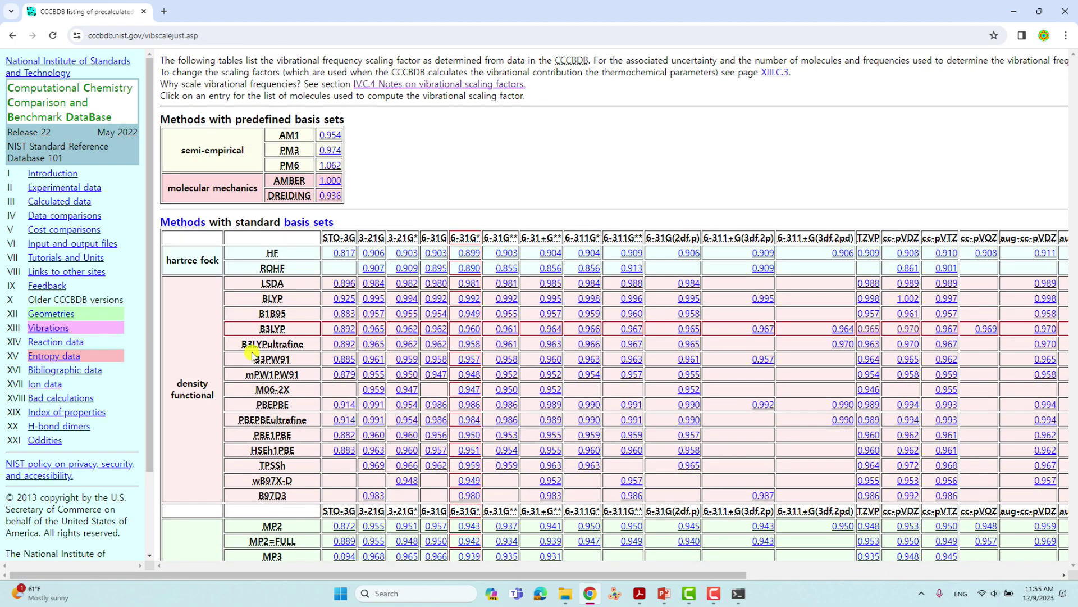
pyautogui.moveTo(258, 329); pyautogui.dragTo(502, 330)
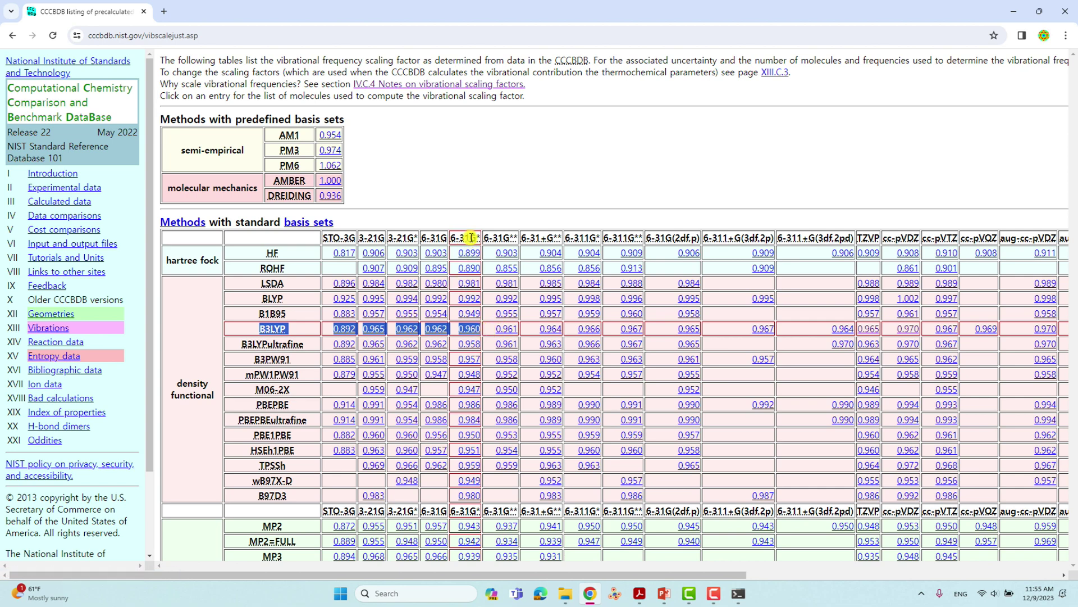
pyautogui.moveTo(458, 254); pyautogui.dragTo(205, 328)
pyautogui.click(389, 324)
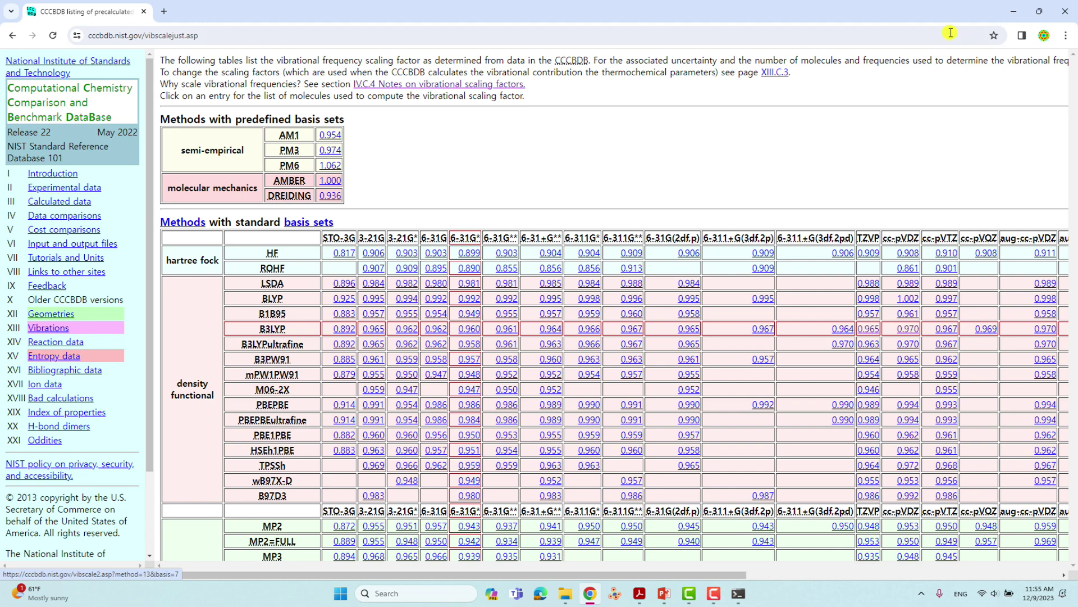
pyautogui.click(1006, 12)
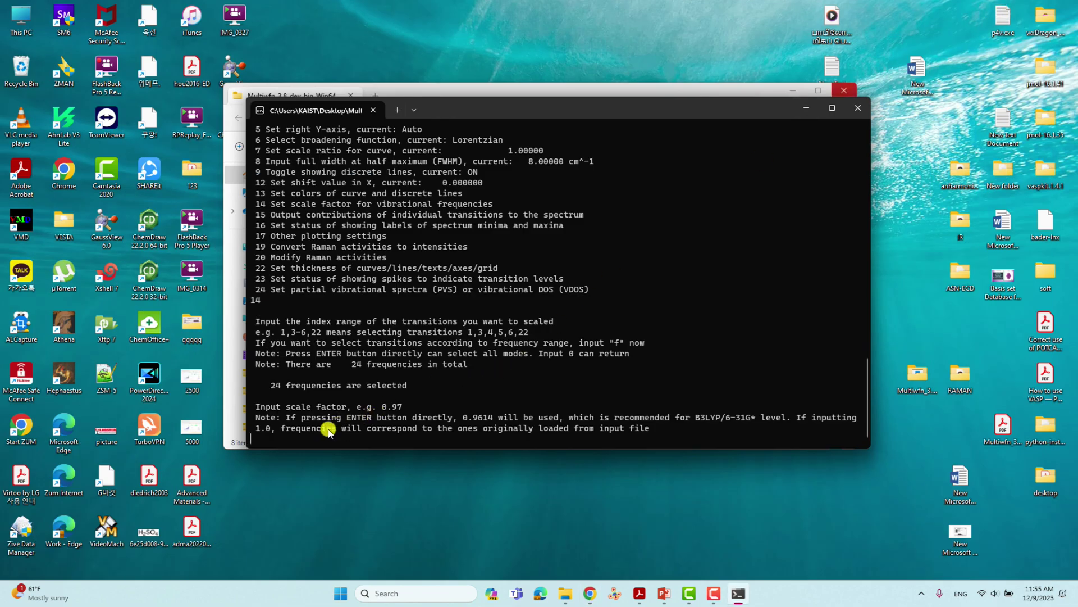
# - Set the vibrational frequency scale factor to 0.96, then plot the Raman spectrum with option 0 and close the plot after viewing
pyautogui.write('0.96')
pyautogui.press('Return')
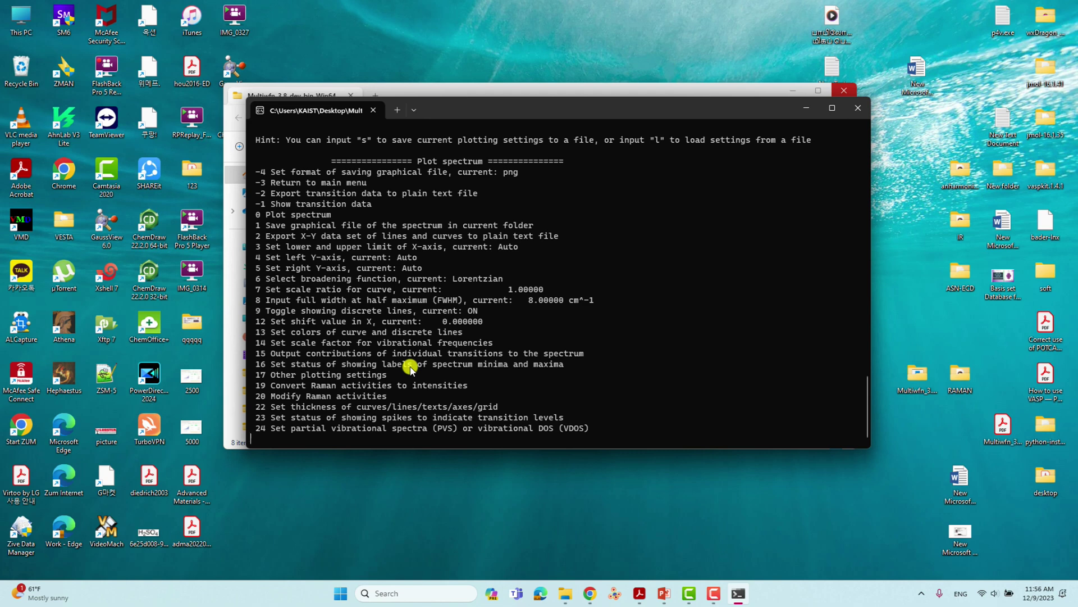
pyautogui.write('0')
pyautogui.press('Return')
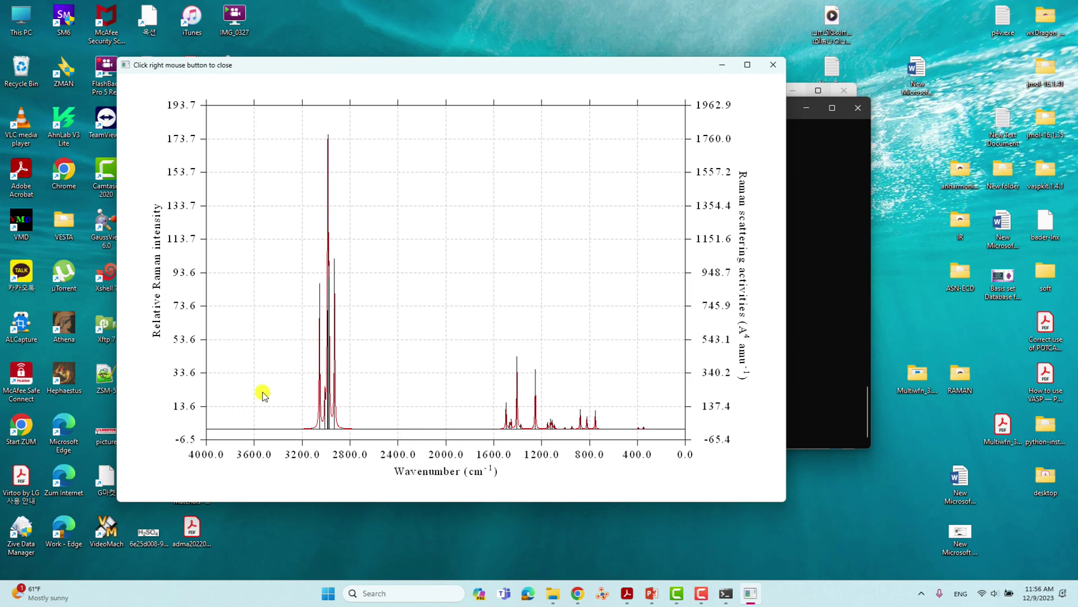
pyautogui.rightClick(415, 226)
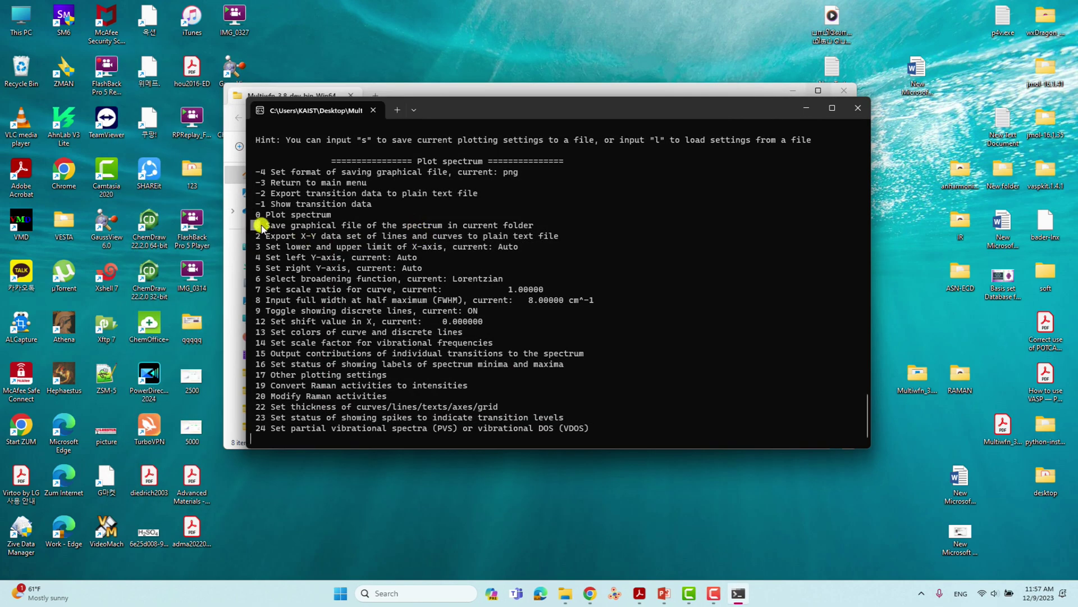
# - Save the spectrum's graphical file in the current folder, export its X-Y data set to text files, and minimize the open windows
pyautogui.moveTo(293, 229); pyautogui.dragTo(528, 230)
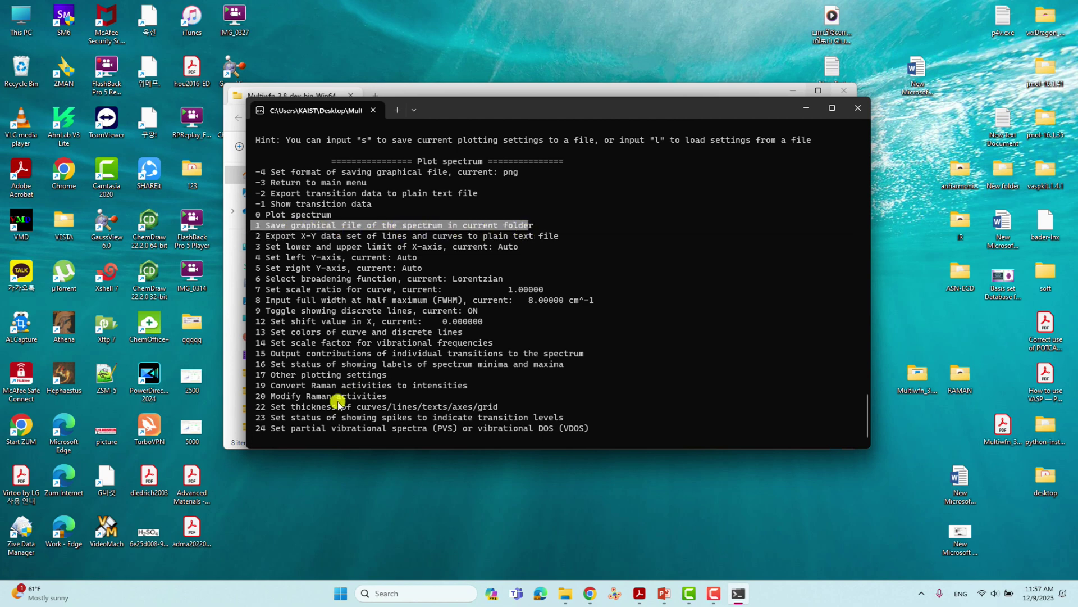
pyautogui.rightClick(324, 421)
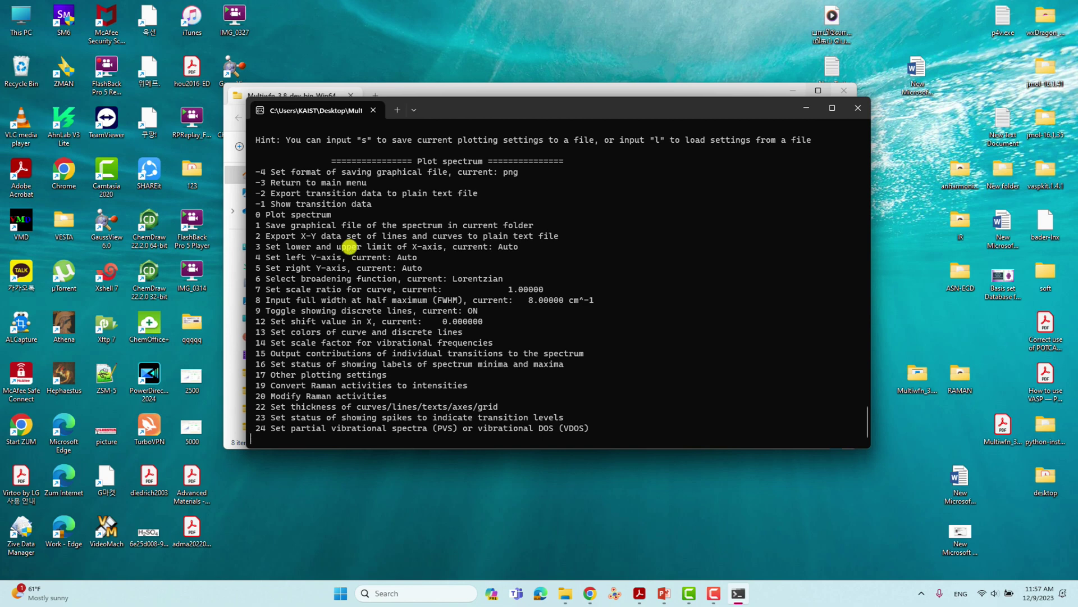
pyautogui.click(802, 112)
pyautogui.click(791, 91)
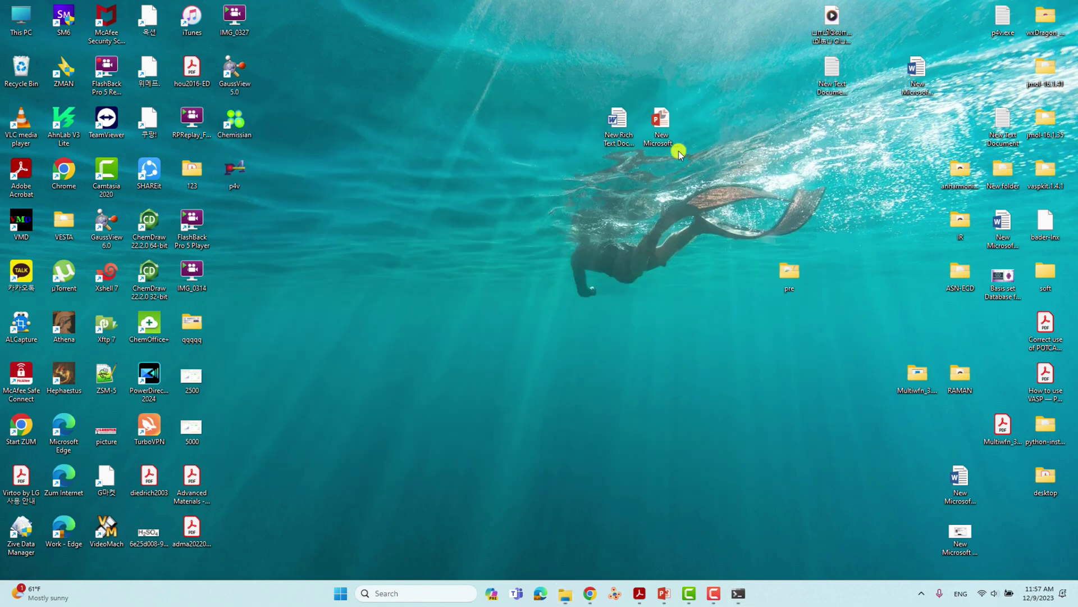
# - In the Pre-resonance_Raman folder, view the saved dislin PNG image and check for the exported spectrum_curve and spectrum_line text files
pyautogui.moveTo(565, 595)
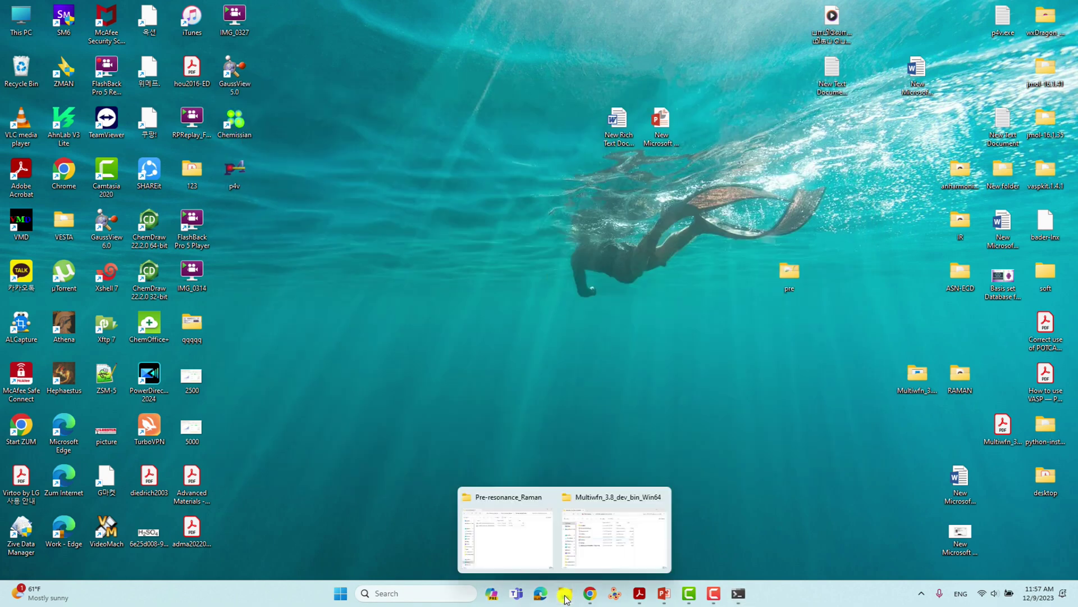
pyautogui.click(536, 552)
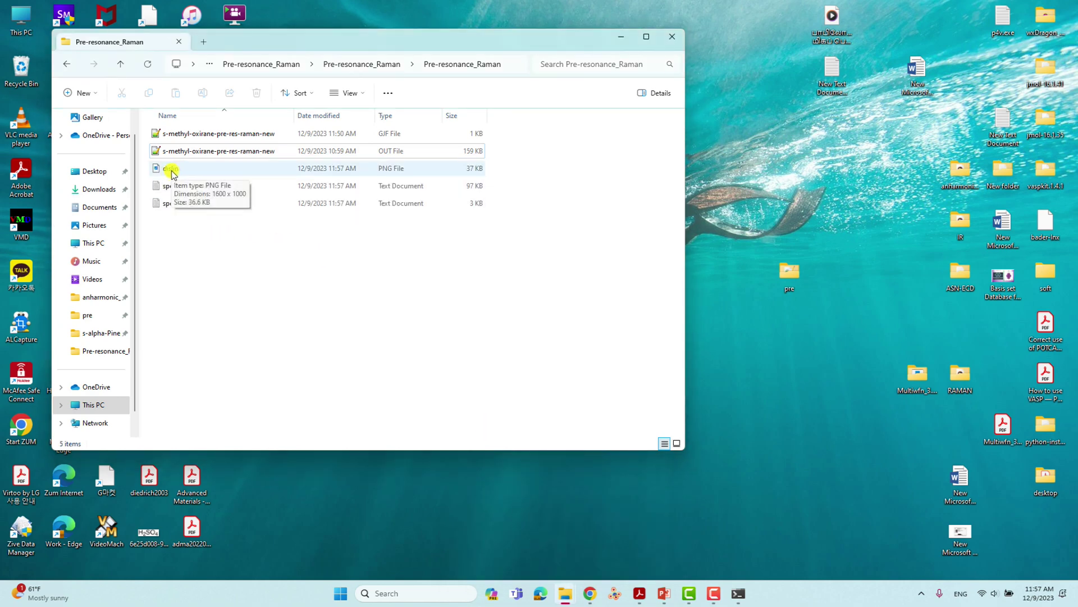
pyautogui.click(172, 170)
pyautogui.doubleClick(171, 168)
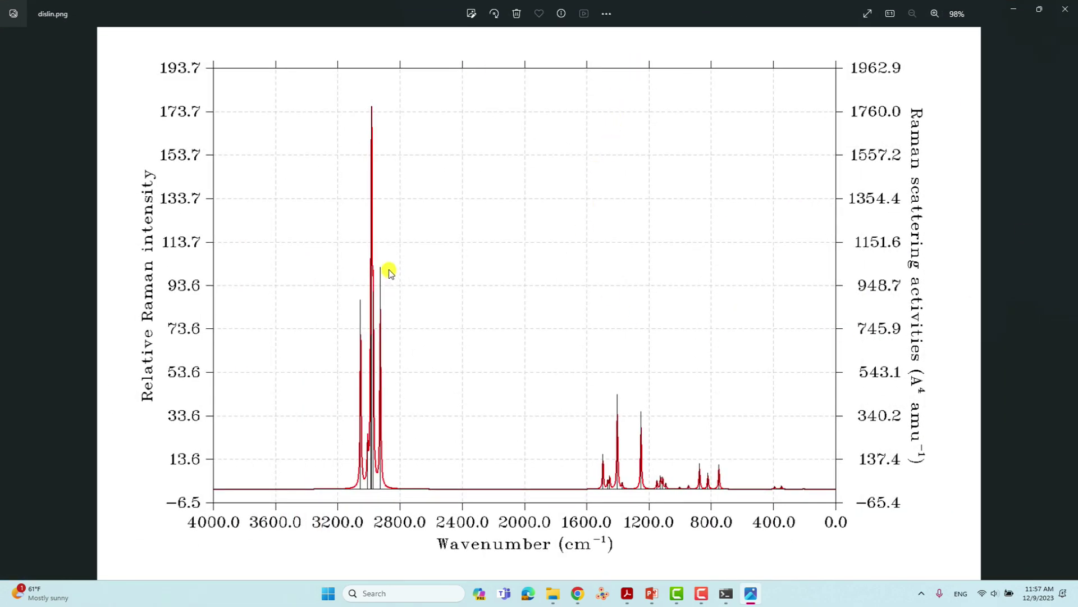
pyautogui.click(1009, 8)
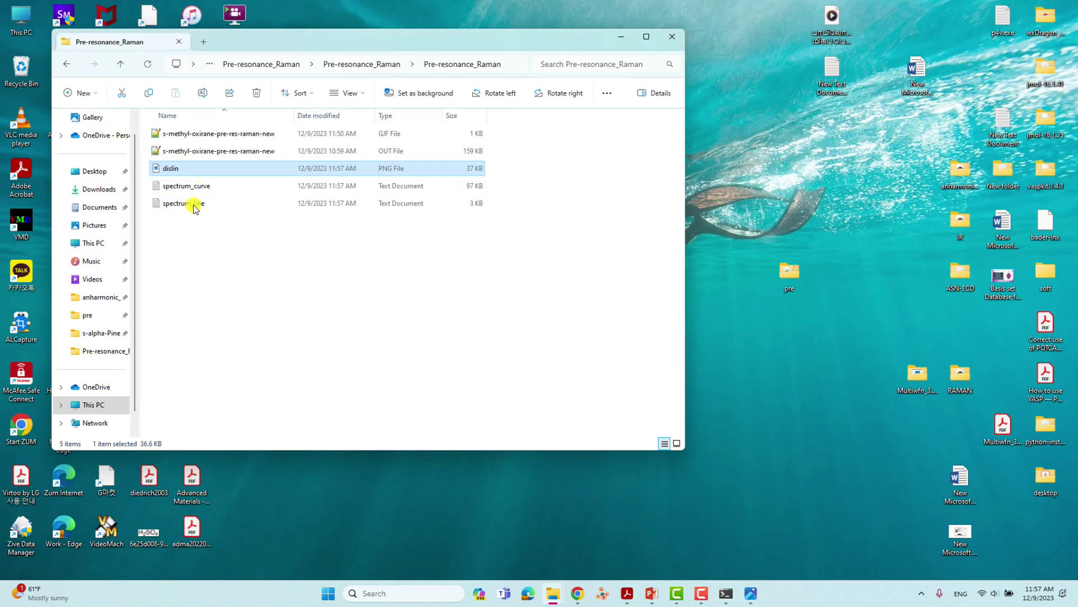
pyautogui.click(191, 187)
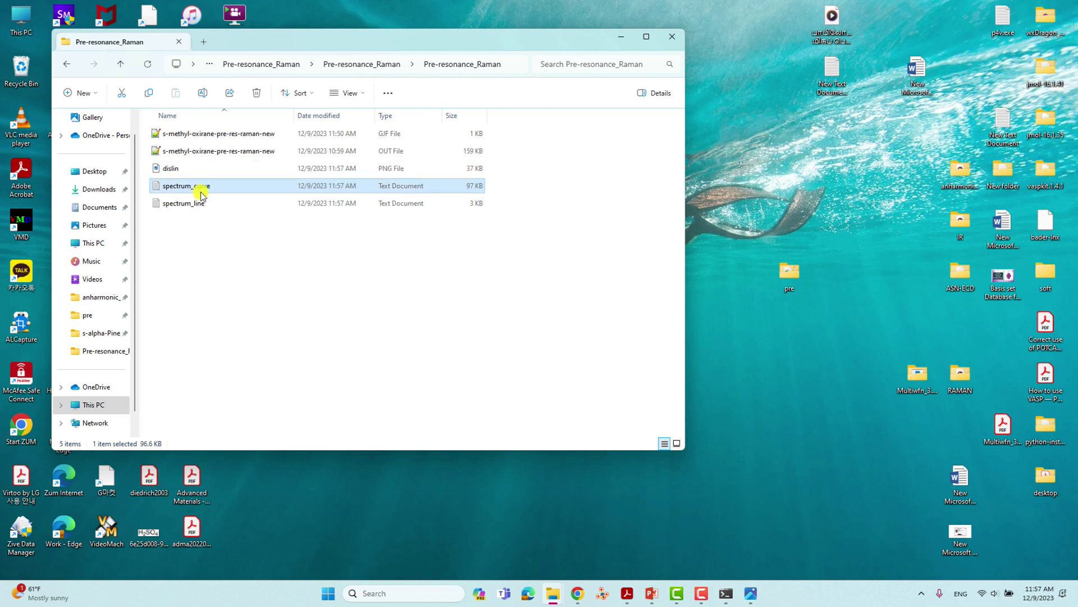
pyautogui.keyDown('ctrl'); pyautogui.click(202, 187); pyautogui.keyUp('ctrl')
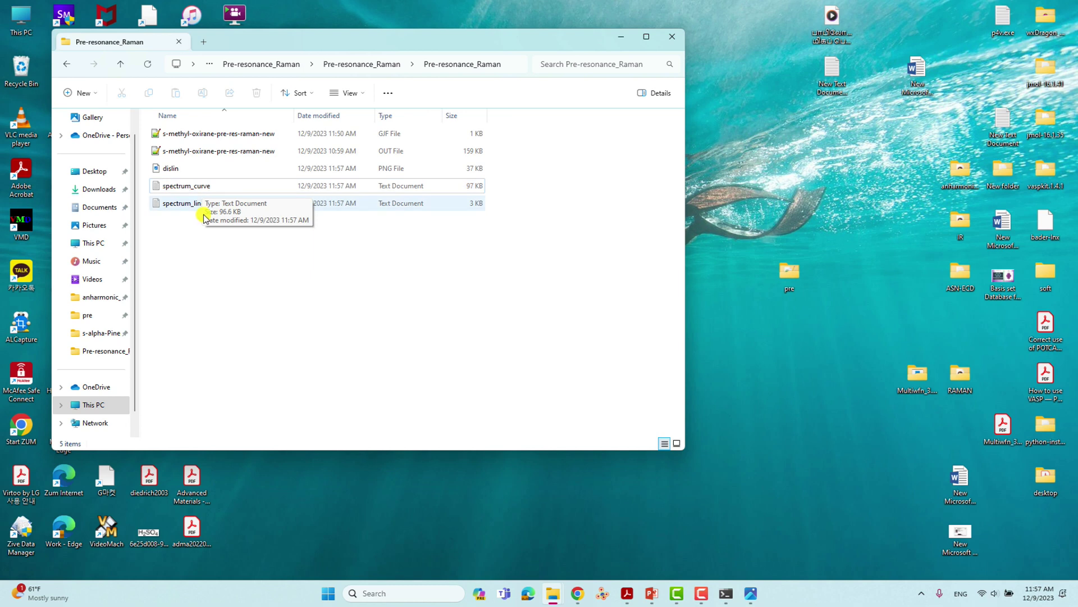